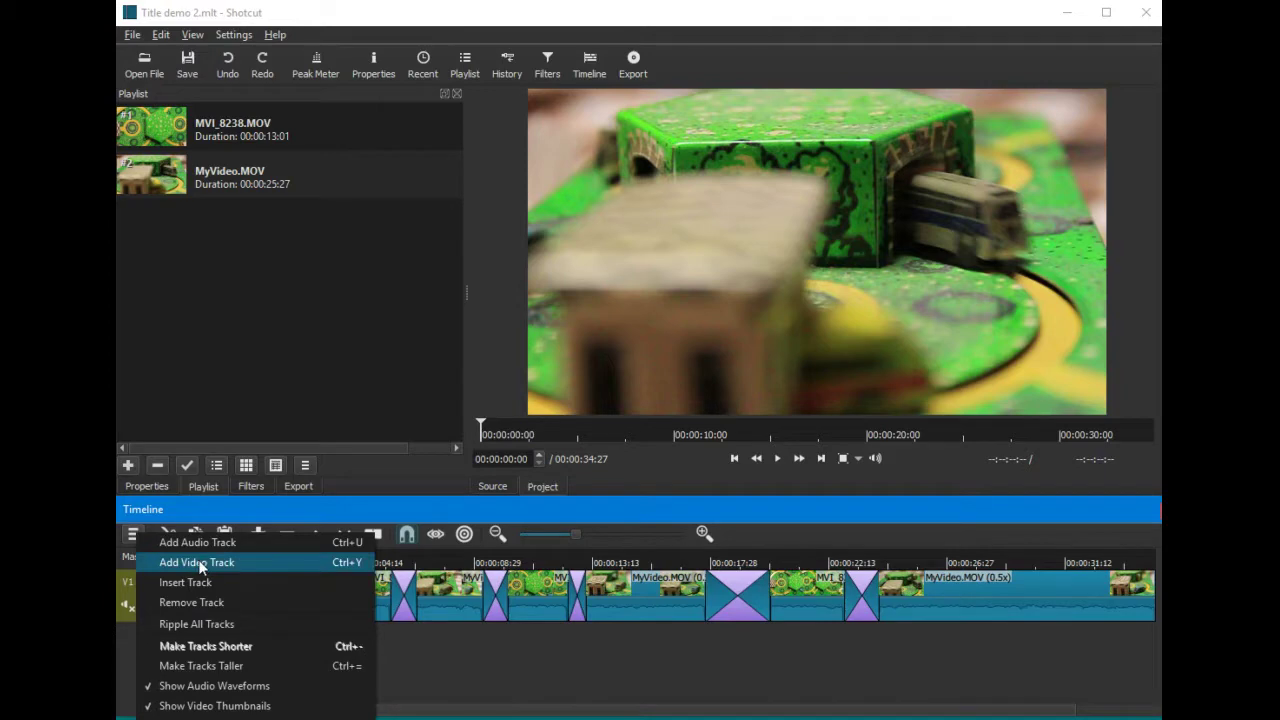
- Add a second video track above V1 and generate a transparent color clip with the value #00000000
click(201, 563)
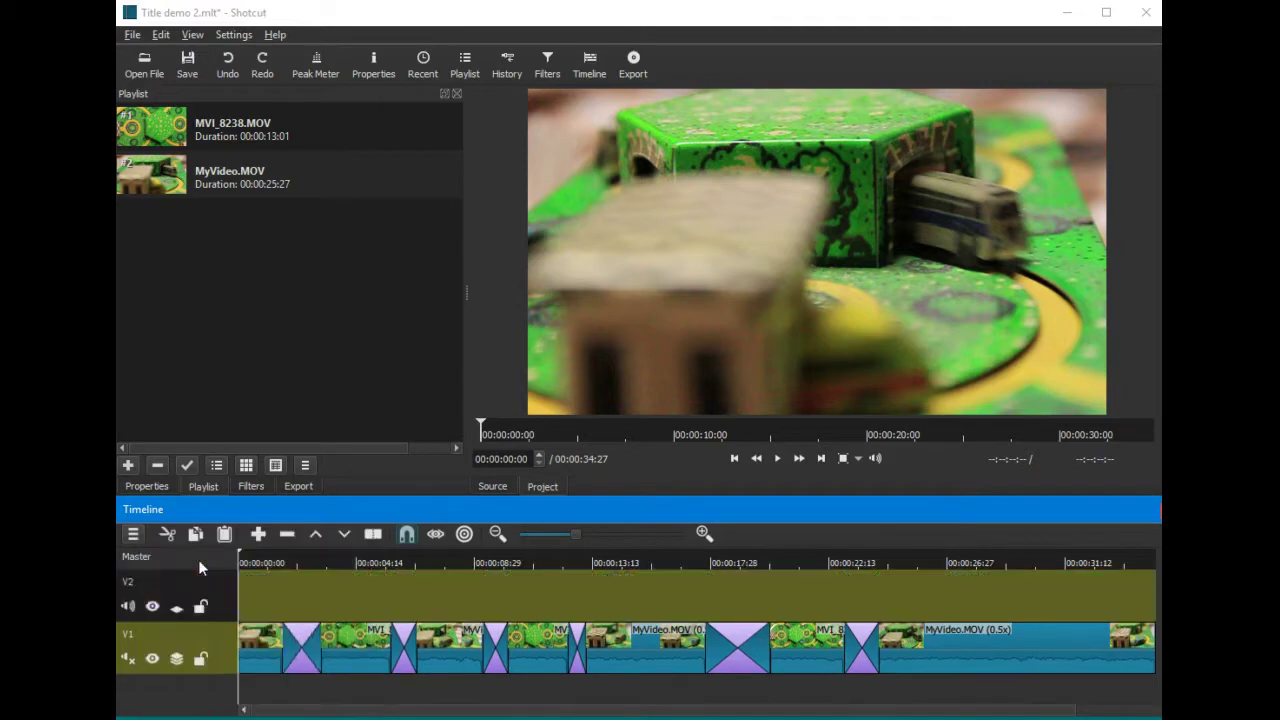
click(230, 612)
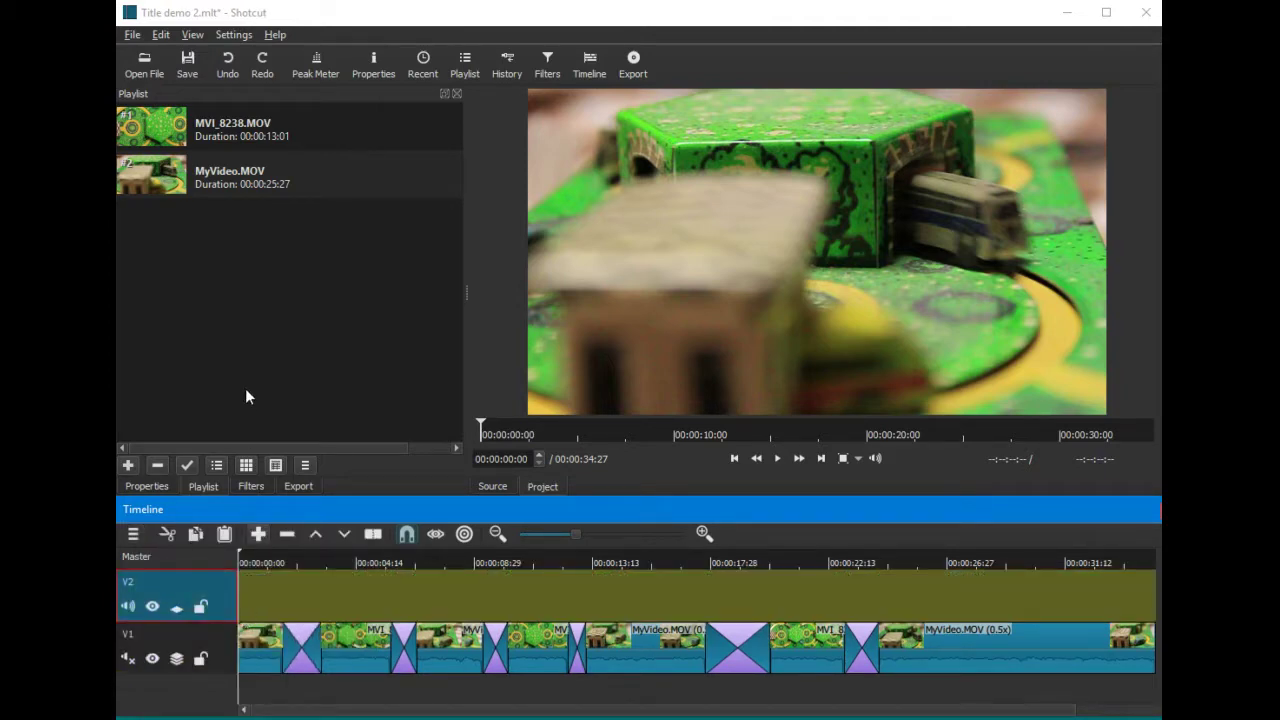
click(133, 35)
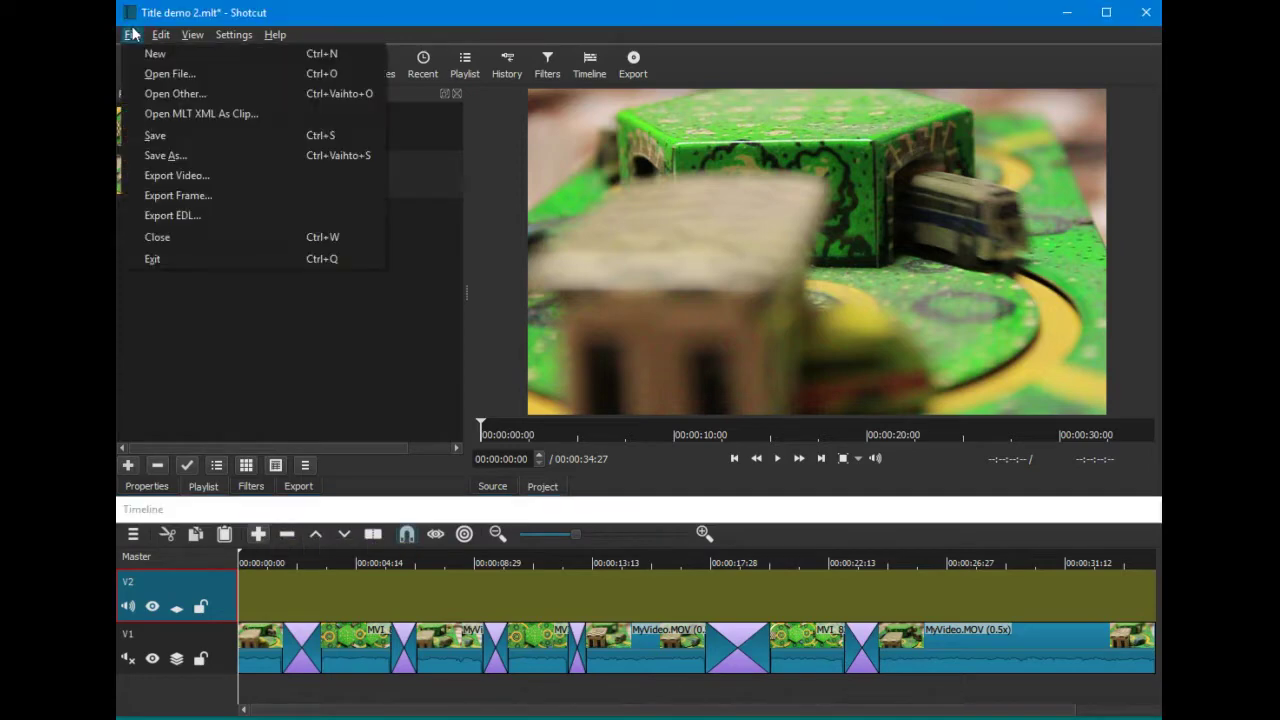
click(142, 93)
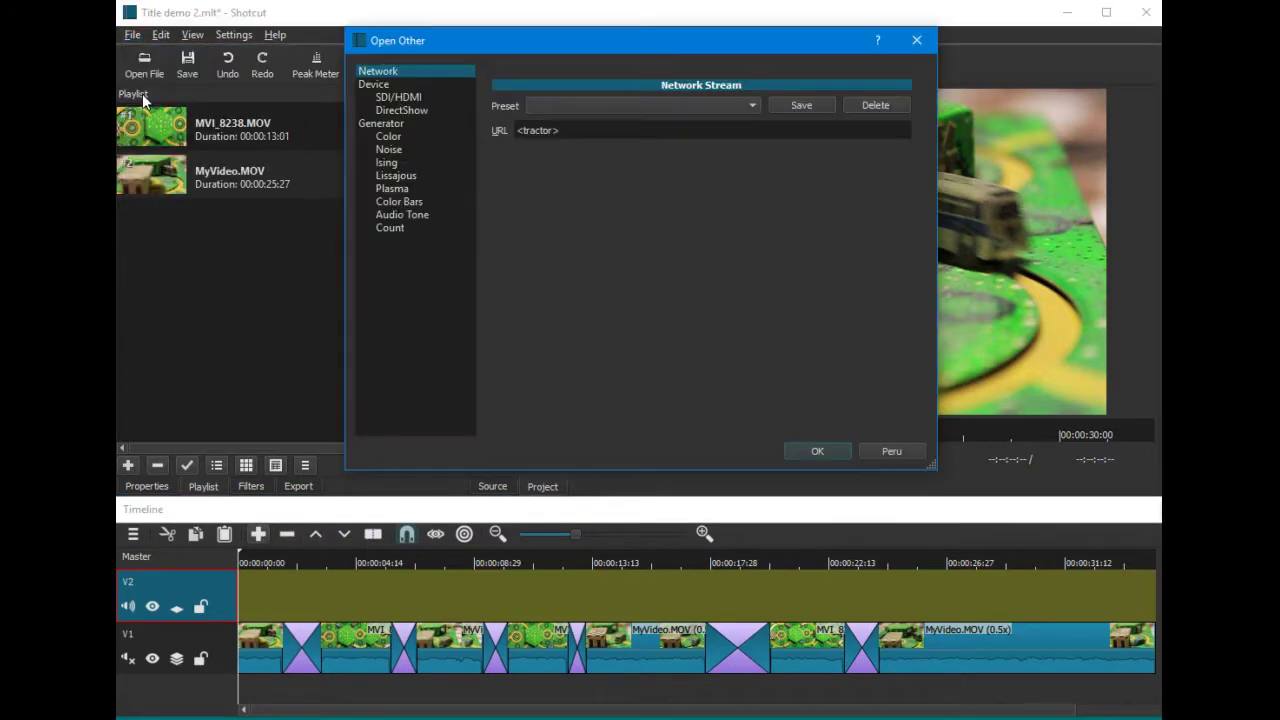
click(390, 137)
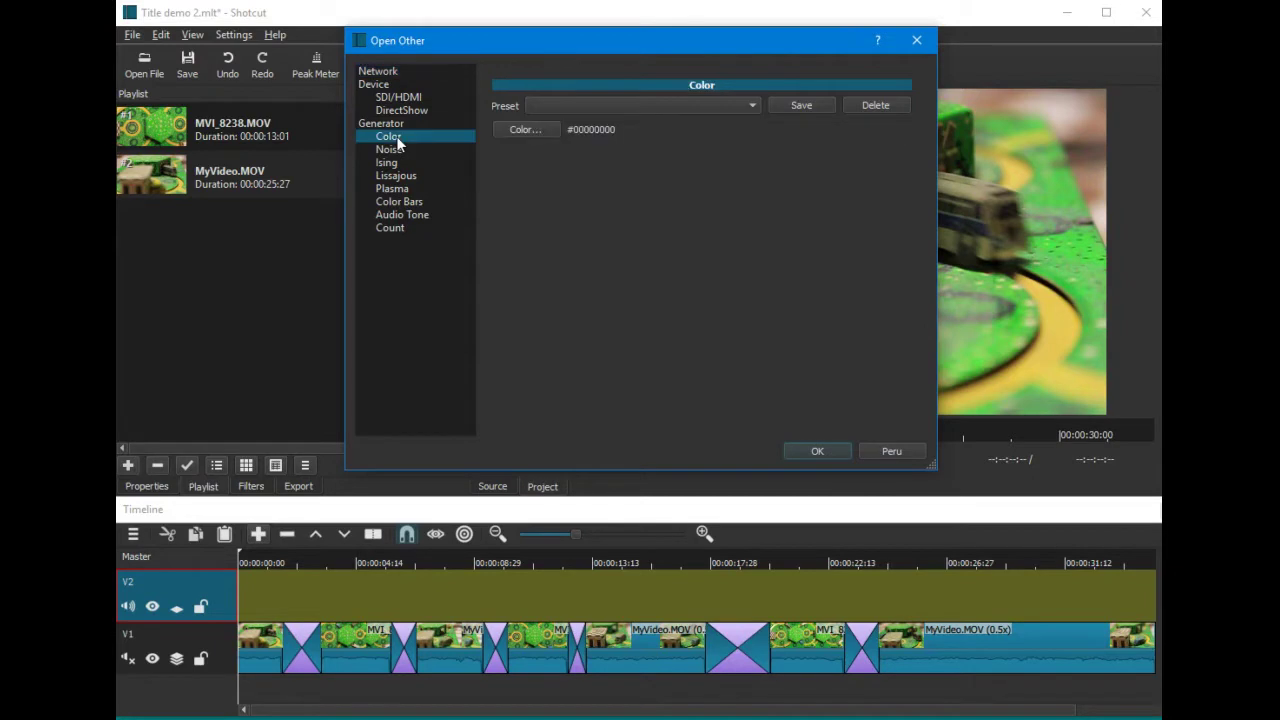
click(827, 453)
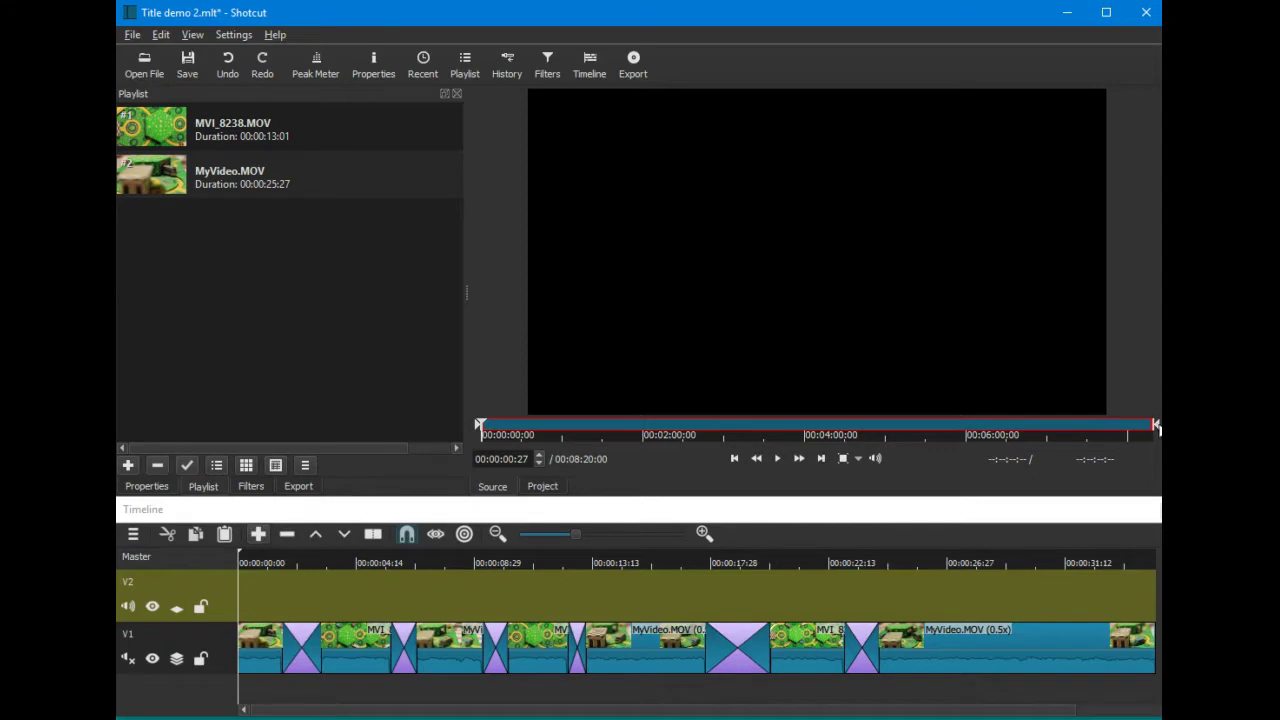
- Trim the transparent color clip to a duration of 00:00:09:01 in the source player and add it to the playlist
mouse_move(1156, 424)
mouse_down()
mouse_move(485, 428)
mouse_move(496, 430)
mouse_up()
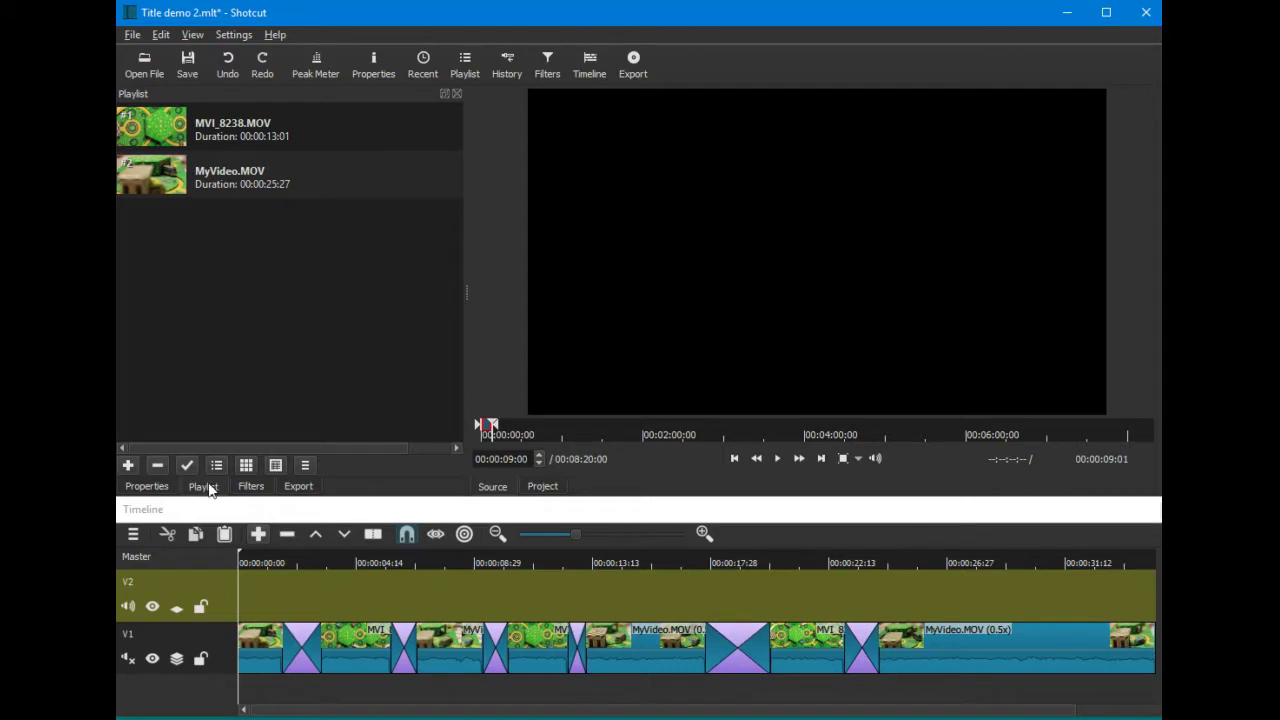
click(128, 465)
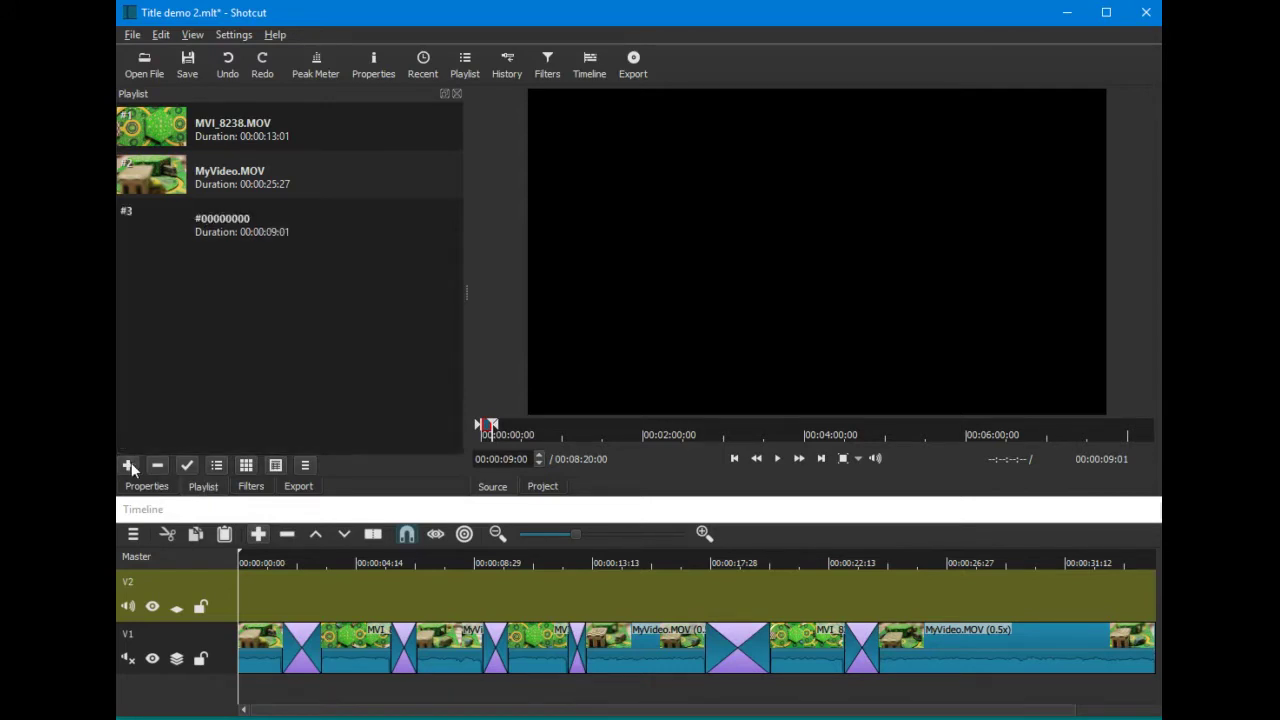
click(241, 219)
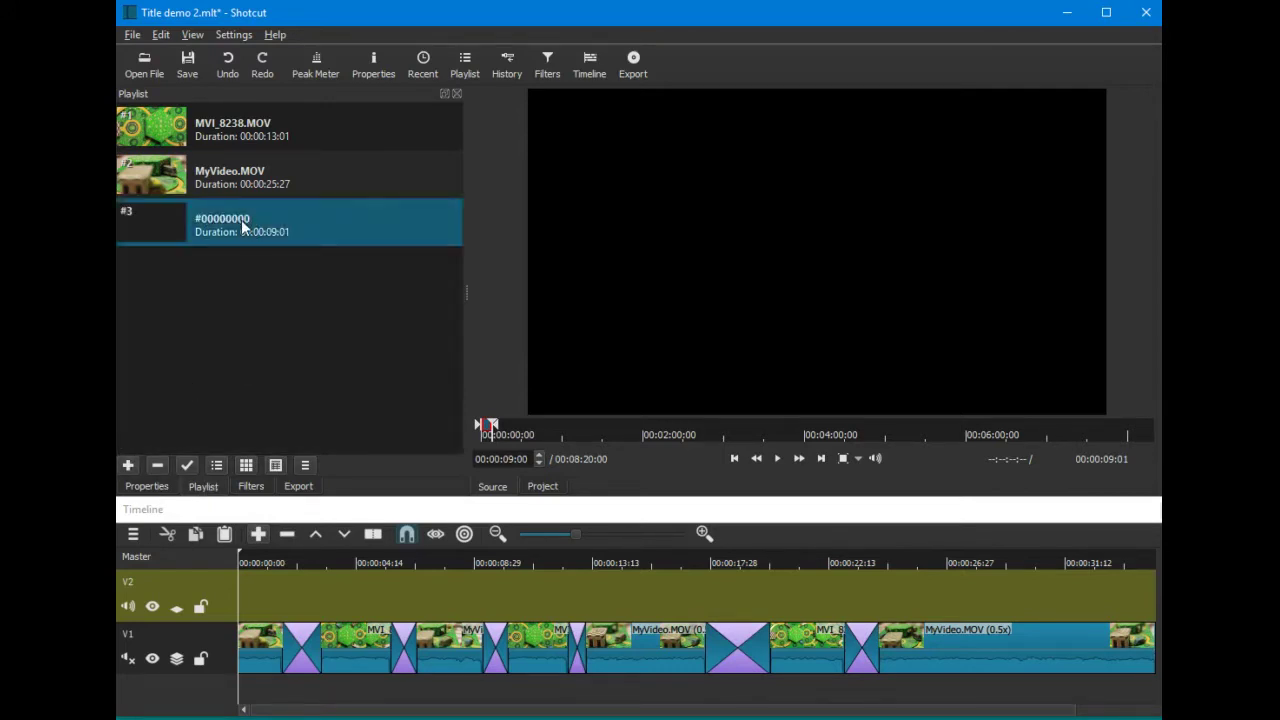
double_click(241, 226)
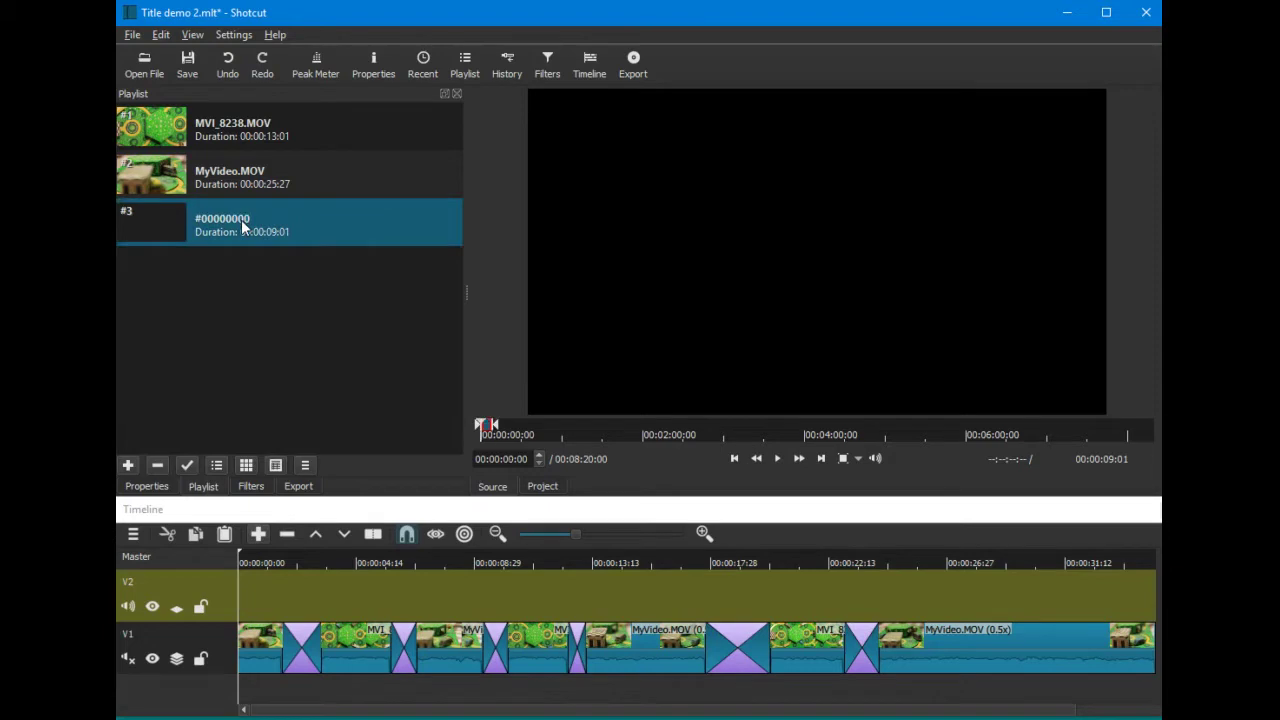
- Append the transparent color clip from the playlist to track V2
click(224, 609)
click(224, 609)
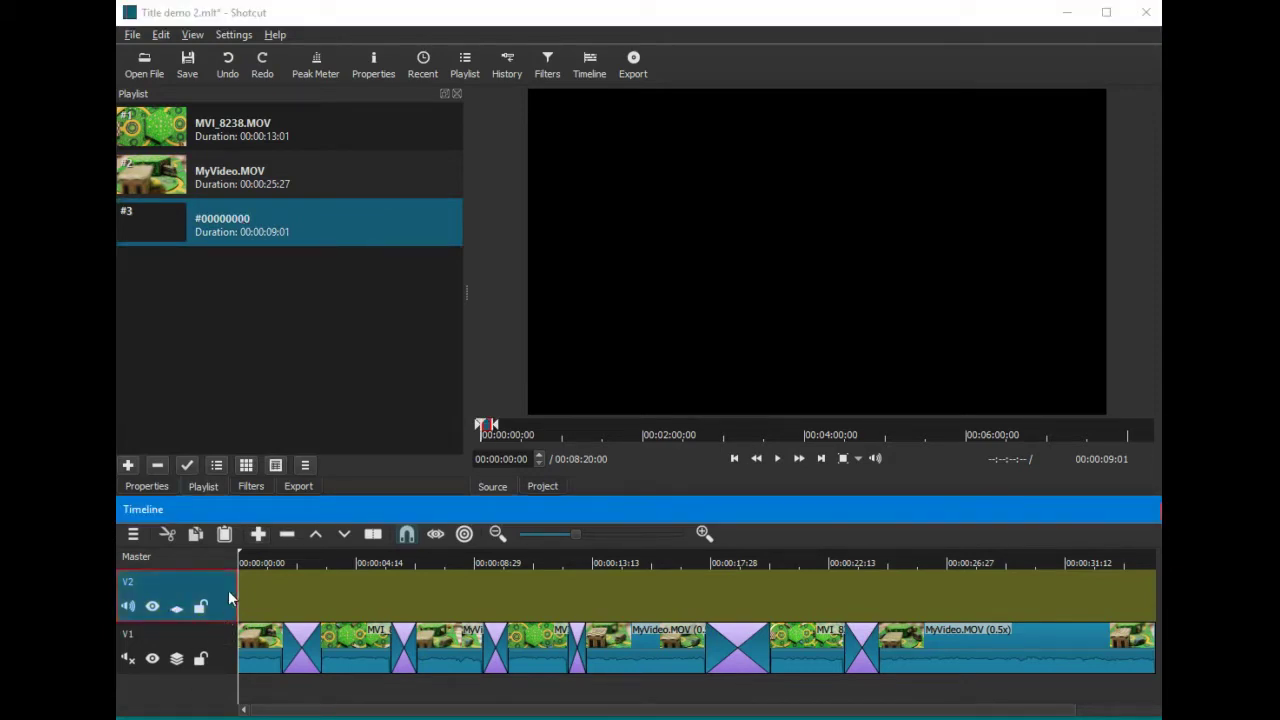
click(258, 536)
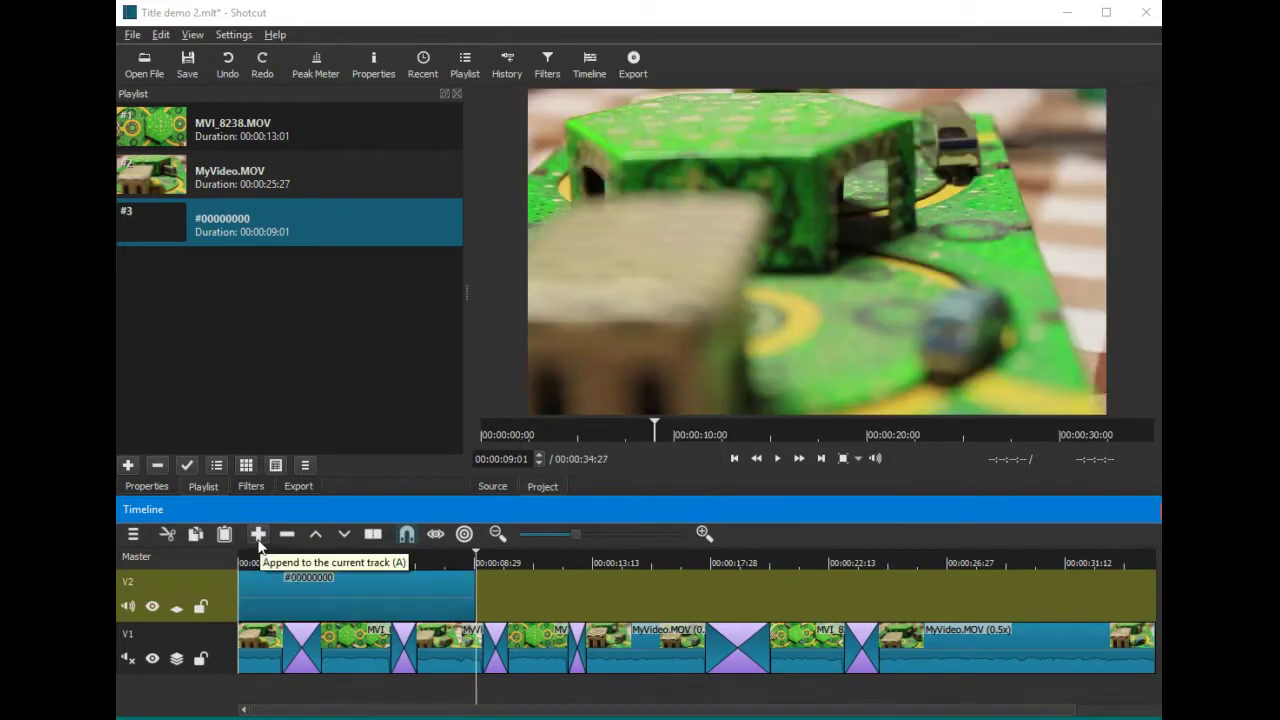
- Move and trim the transparent clip on V2 so it spans from about 1 second to about 8 seconds
drag(372, 602, 421, 590)
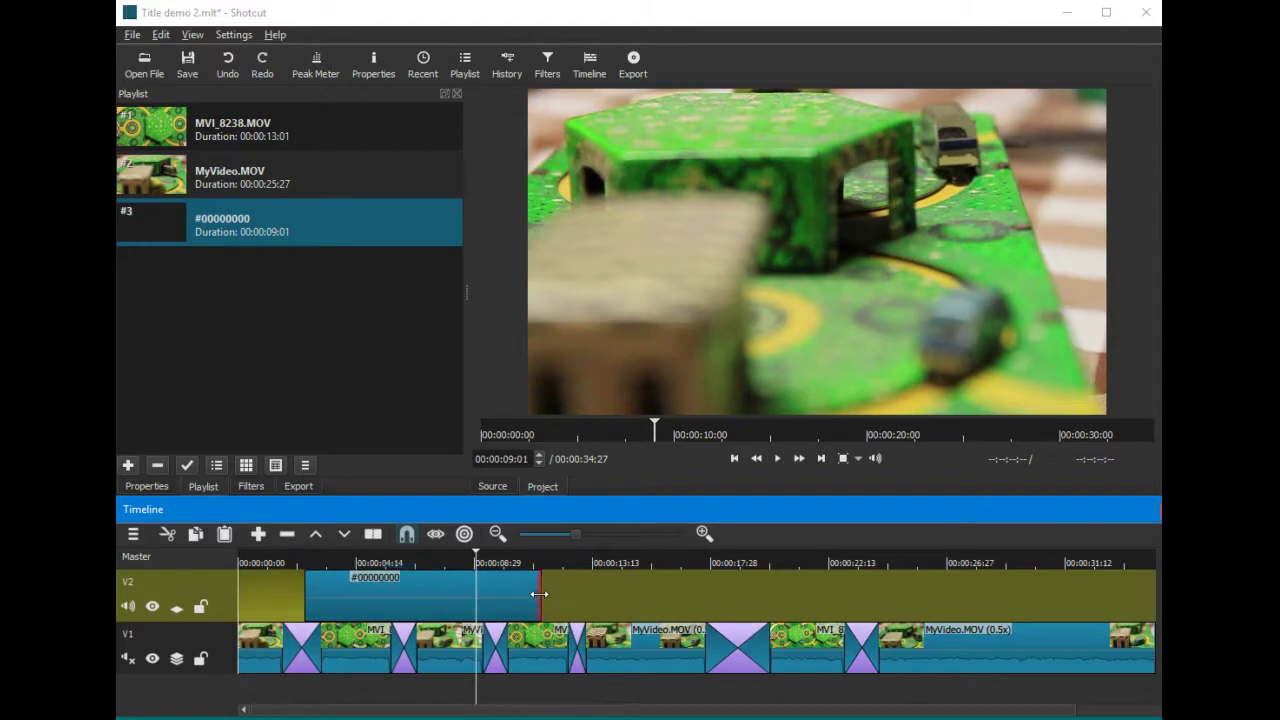
drag(513, 596, 403, 600)
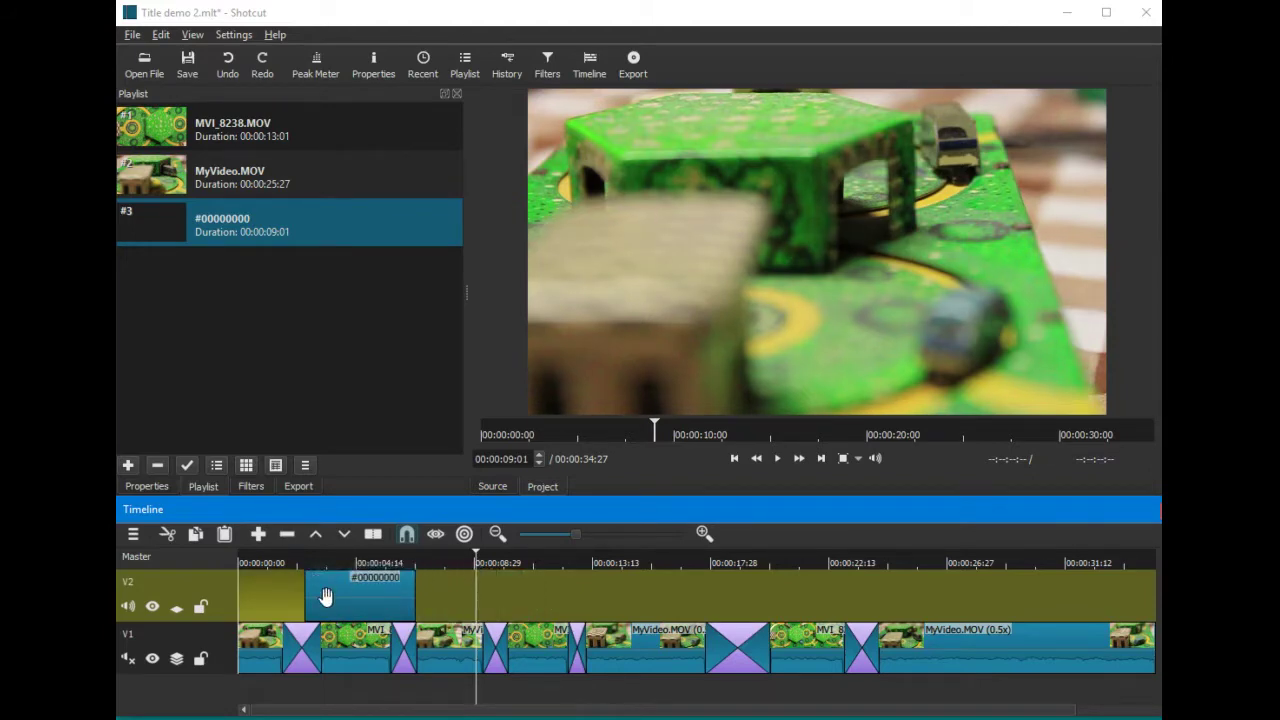
drag(326, 594, 456, 586)
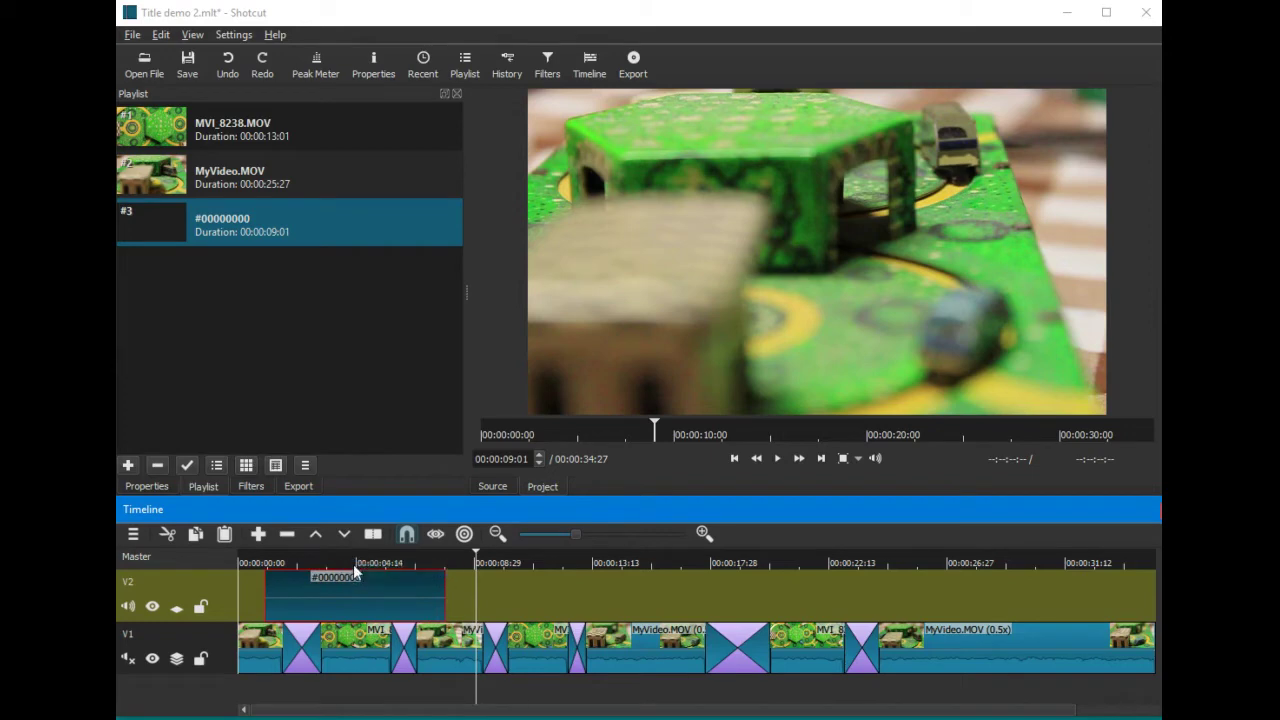
- Select the transparent clip on V2 and place the playhead over it at 00:00:04:04
click(352, 578)
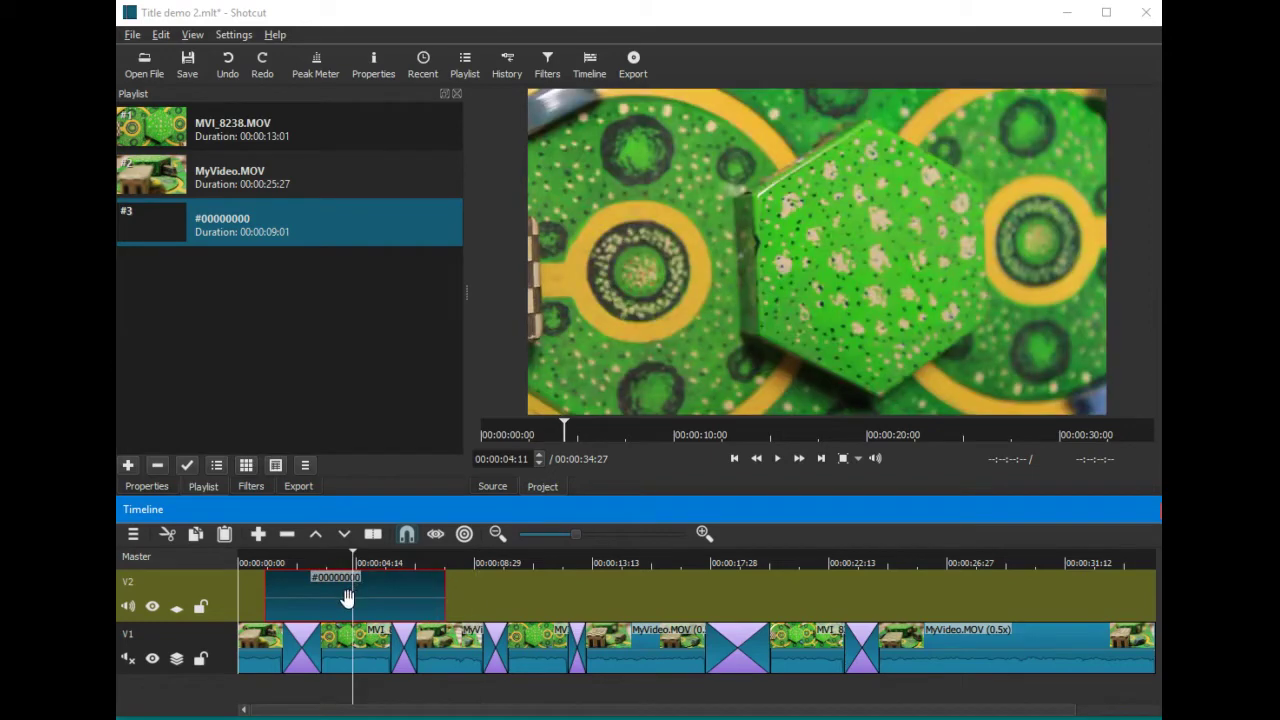
click(301, 230)
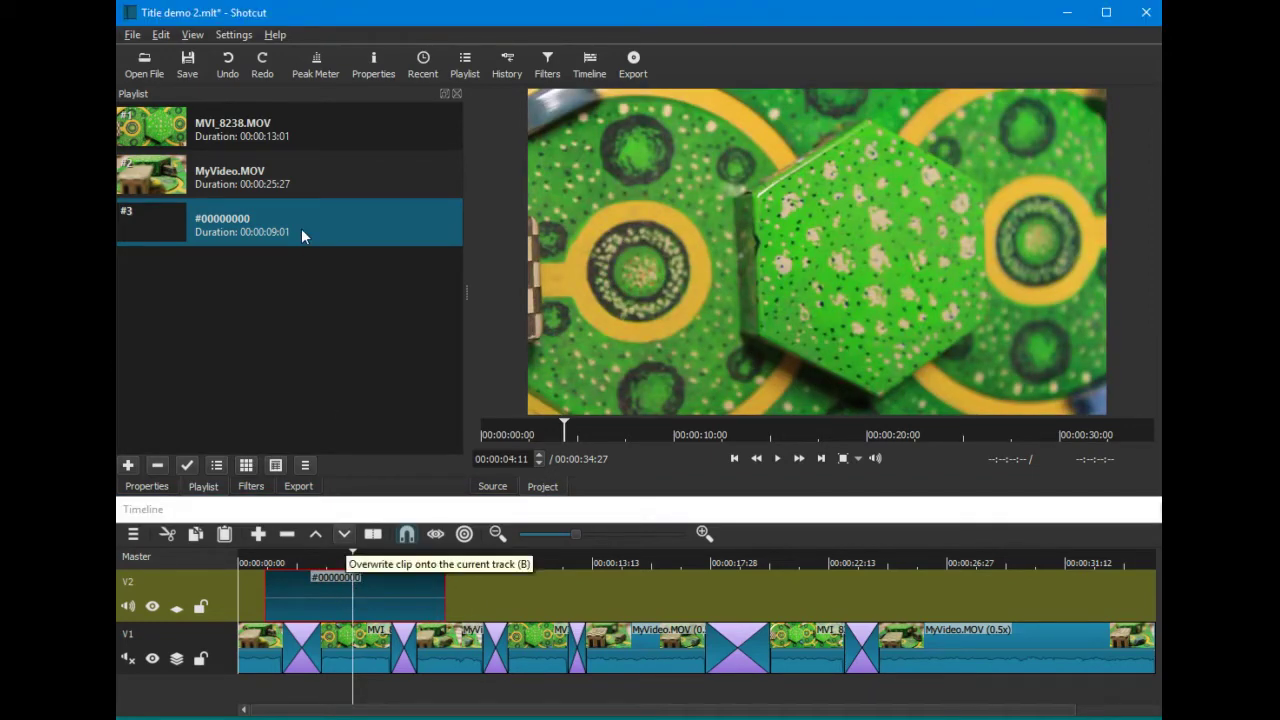
click(360, 594)
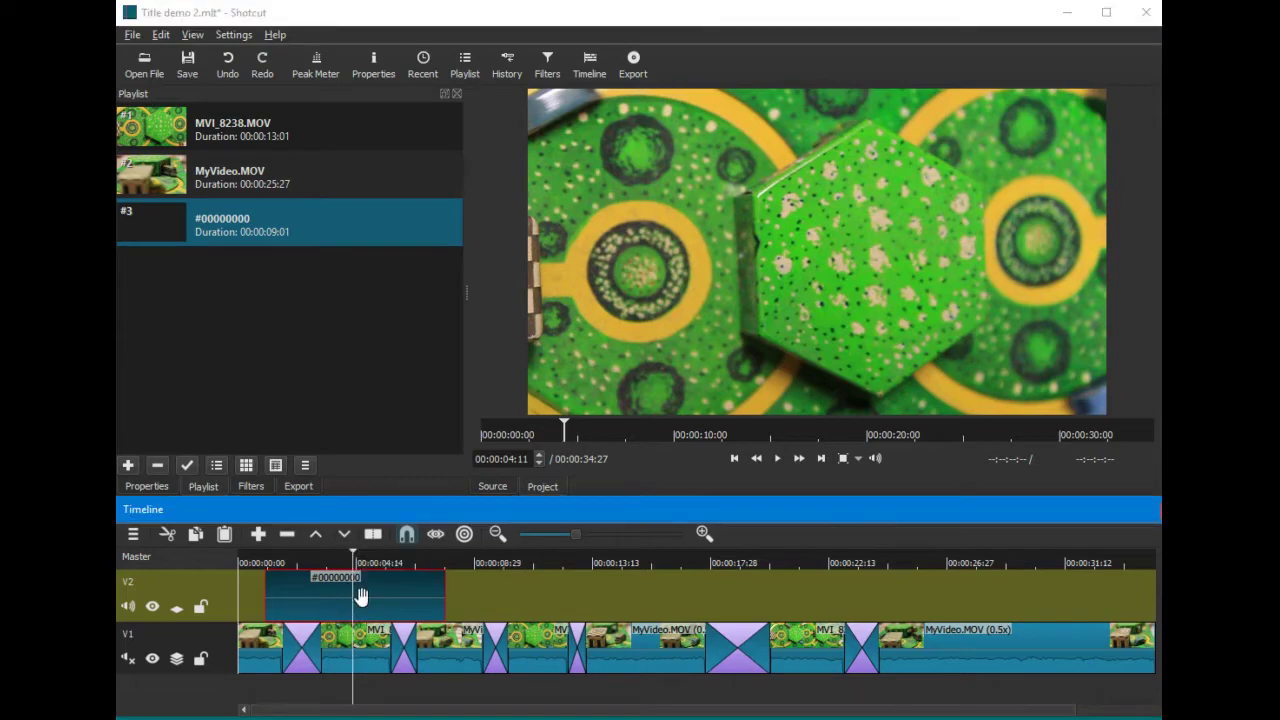
key(Up)
click(348, 561)
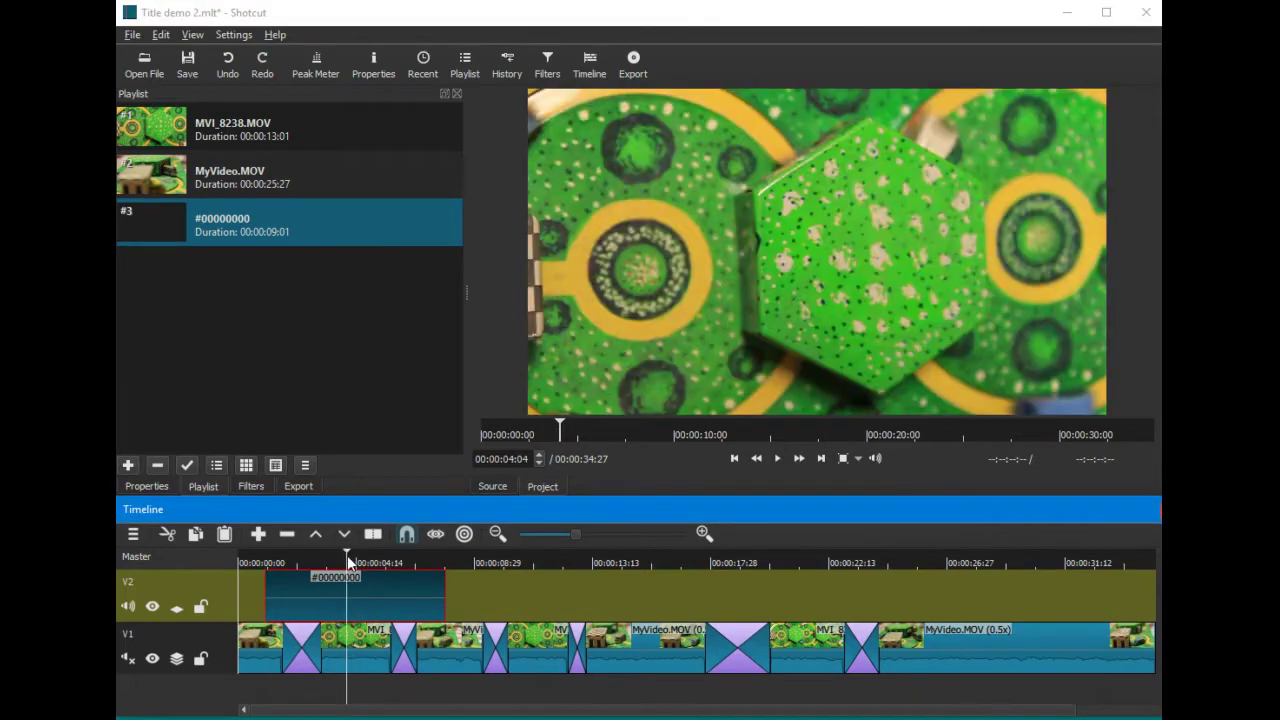
- Add the Text video filter to the transparent clip on V2
click(251, 487)
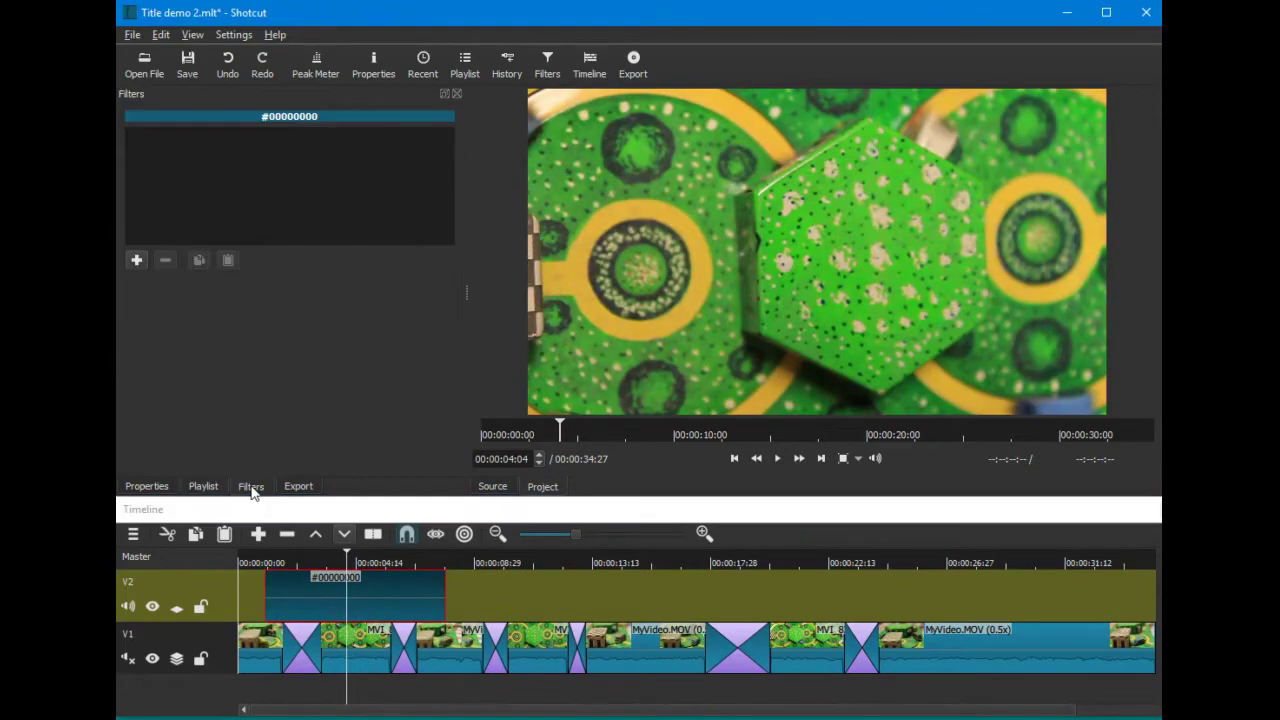
click(135, 260)
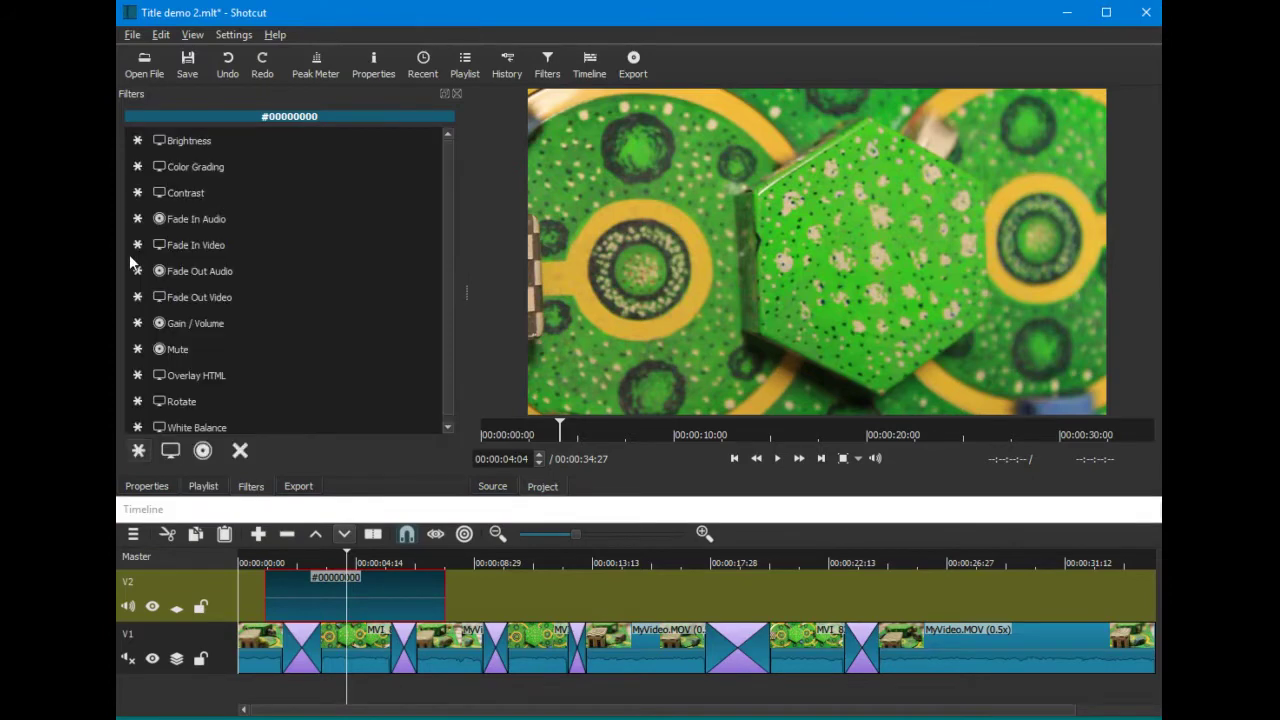
click(171, 451)
scroll(340, 358, down, 7)
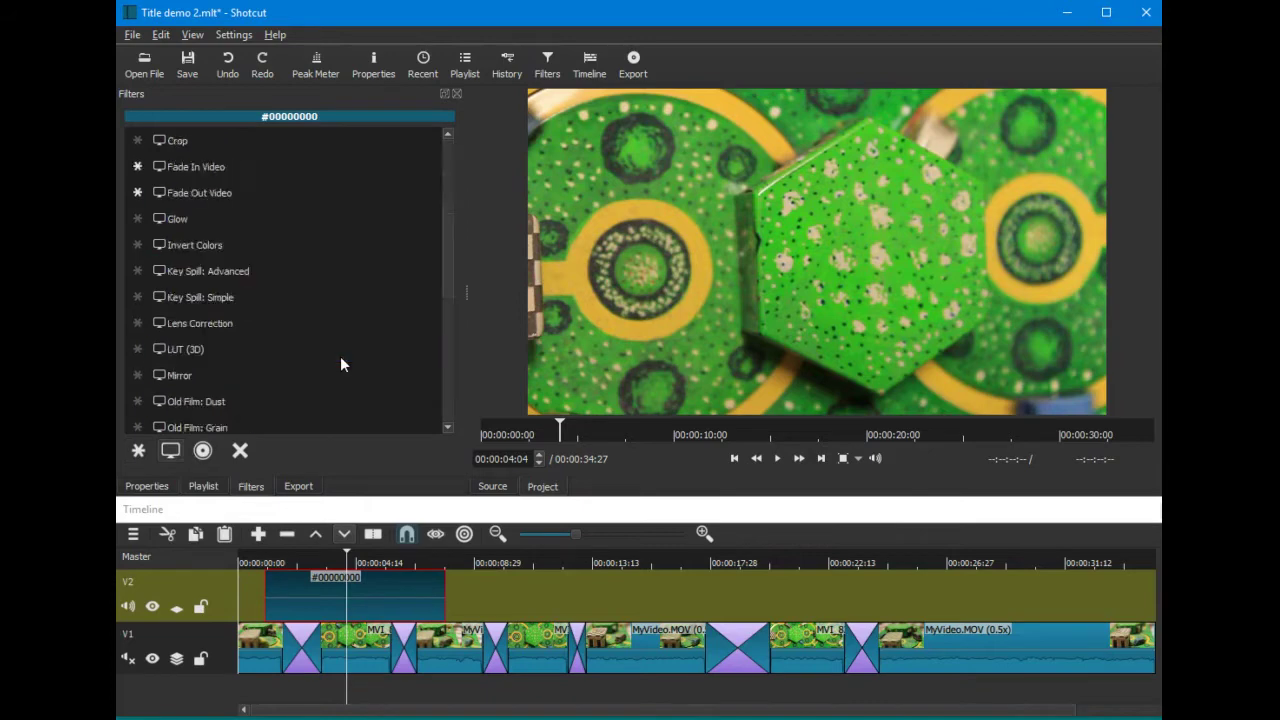
scroll(340, 356, down, 2)
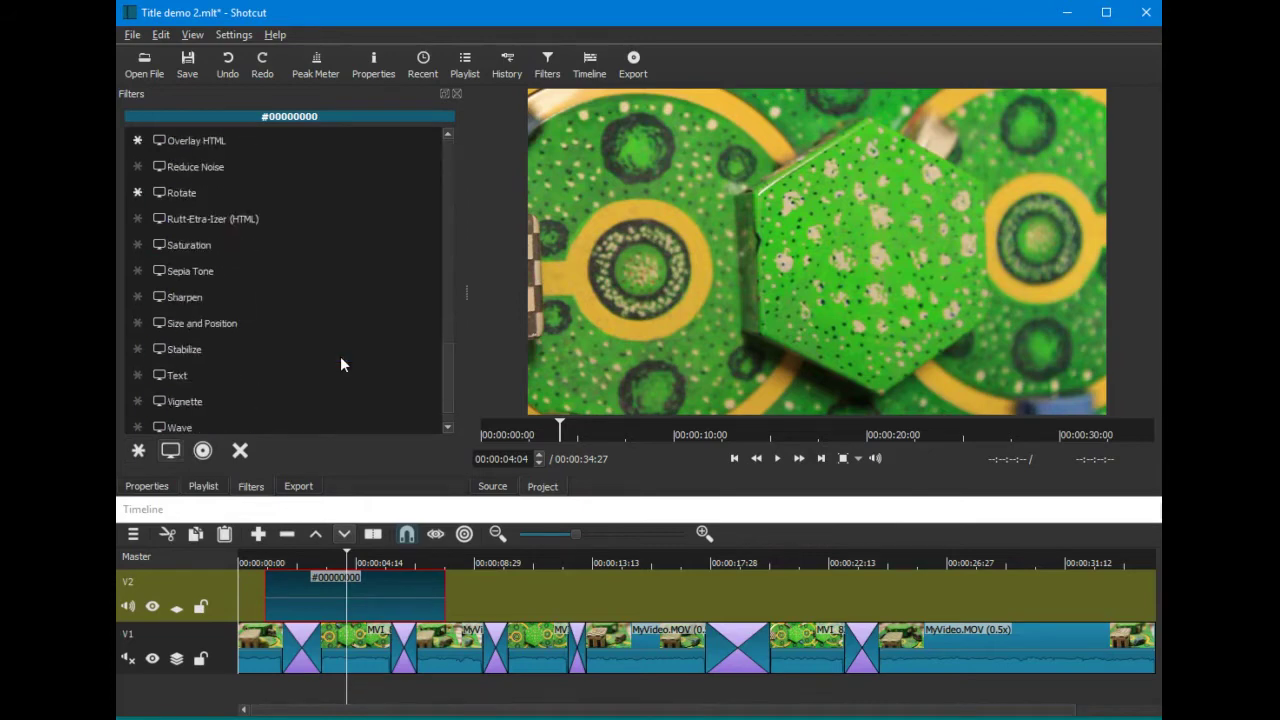
click(183, 376)
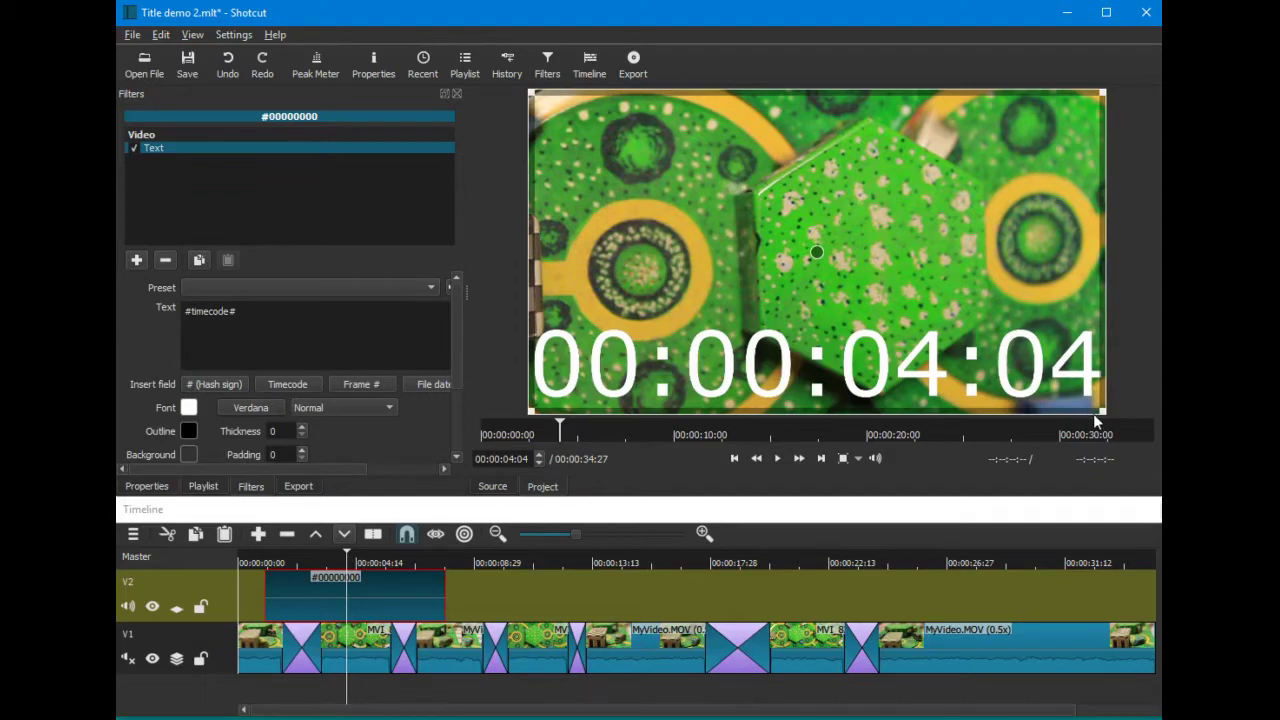
- Reshape the text frame to about 1063 x 449 at position 119, 131, with Left horizontal fit and Top vertical fit
drag(1094, 413, 890, 293)
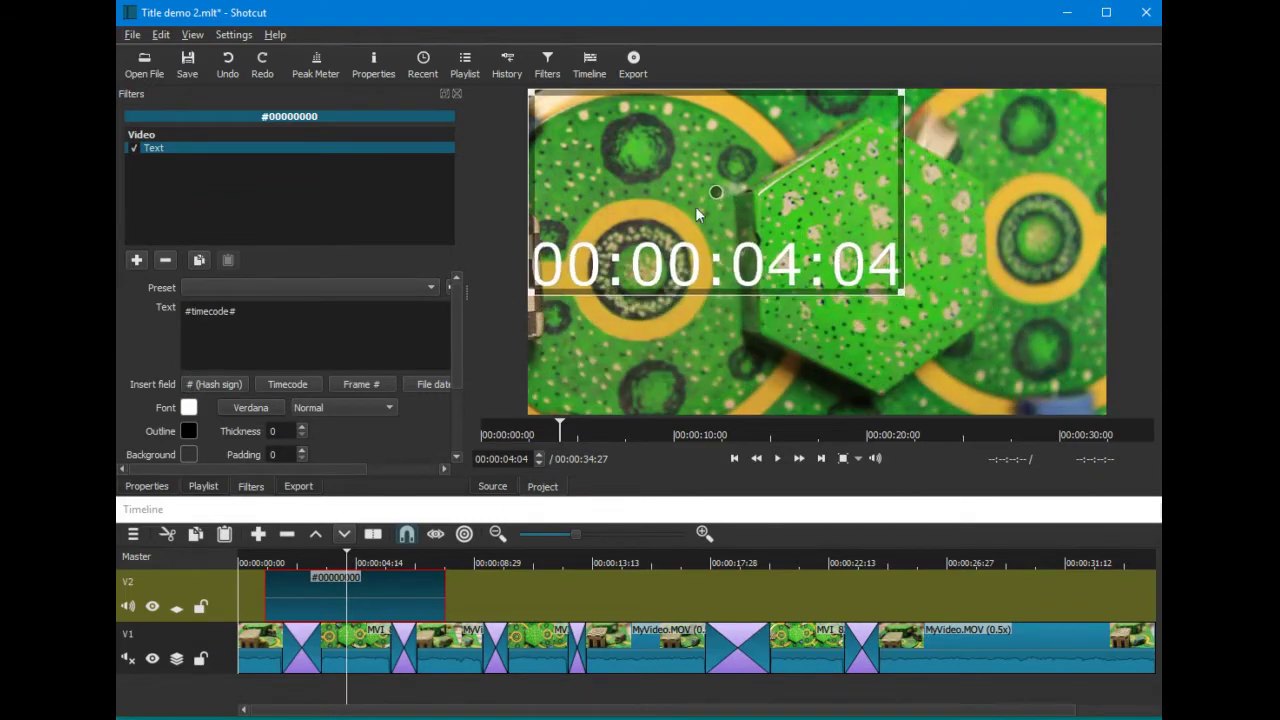
drag(713, 192, 777, 258)
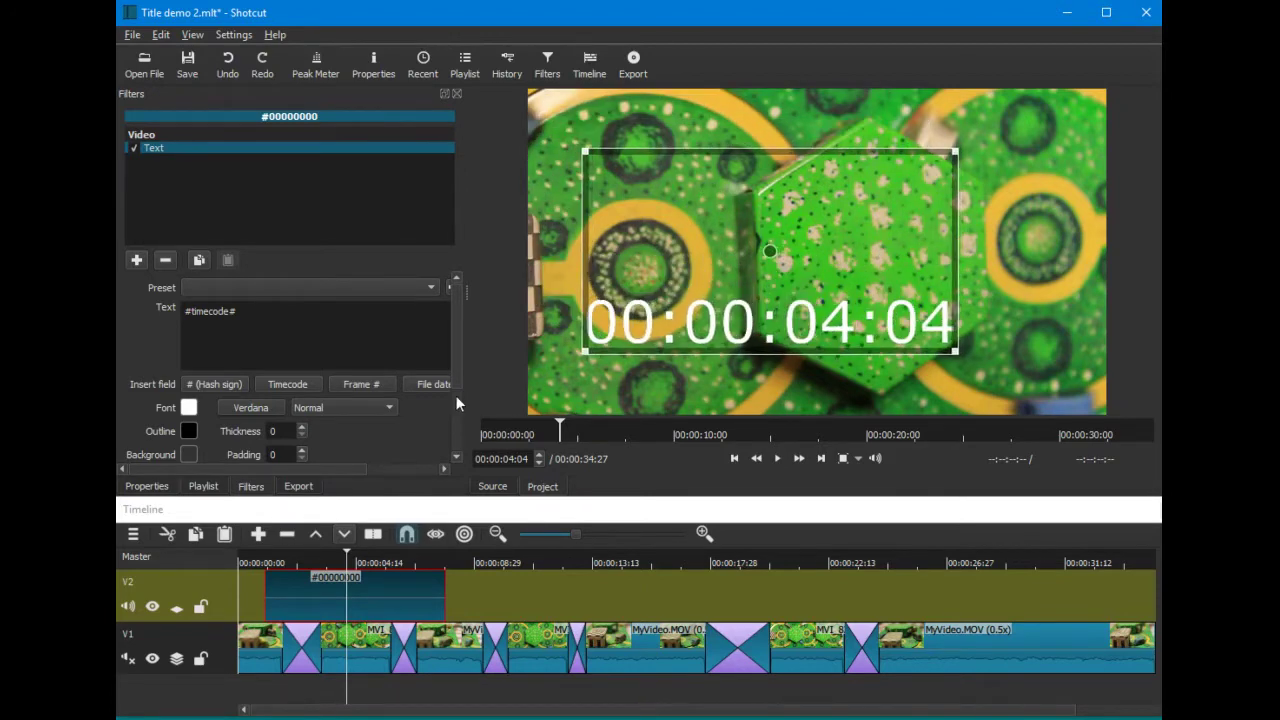
drag(453, 366, 453, 431)
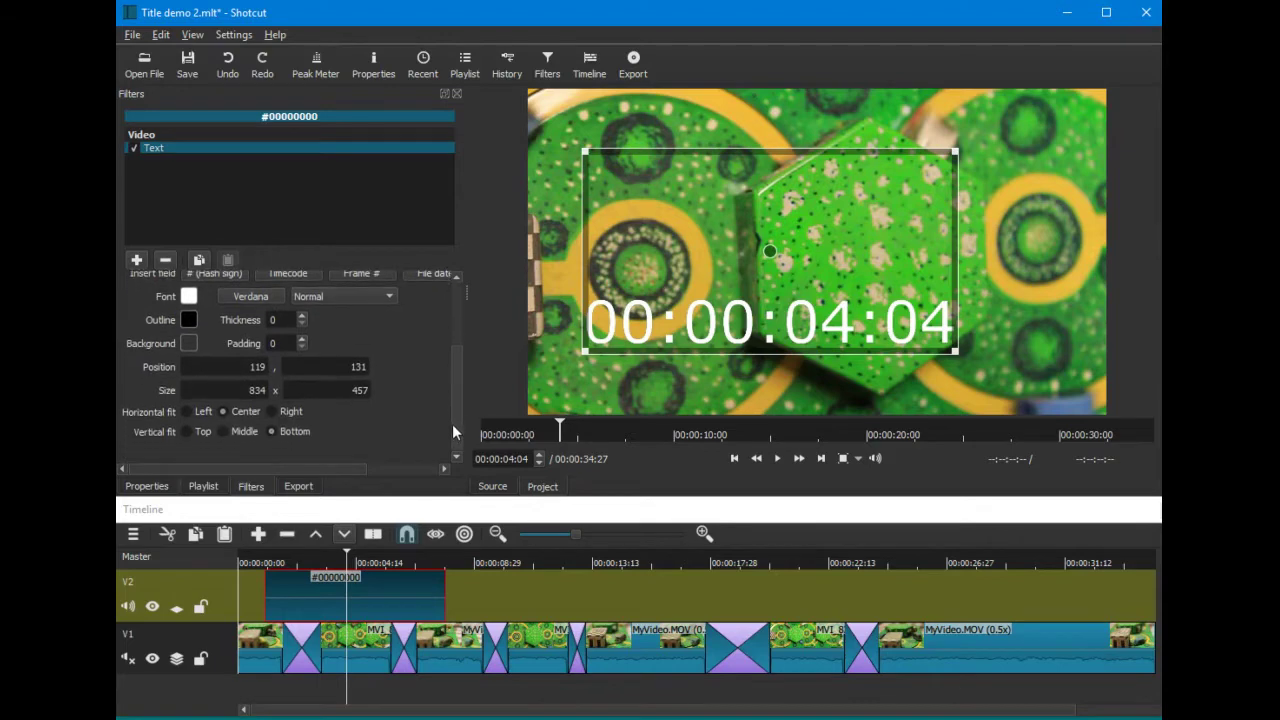
click(188, 431)
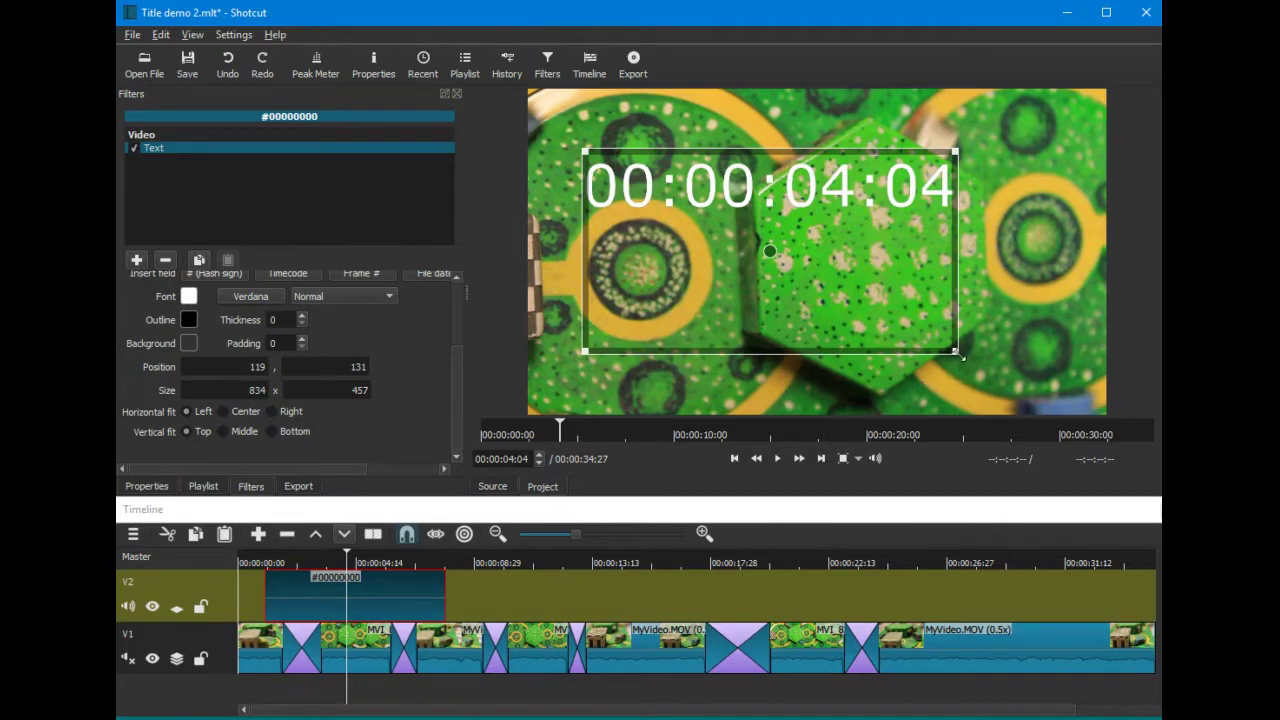
drag(957, 353, 1074, 348)
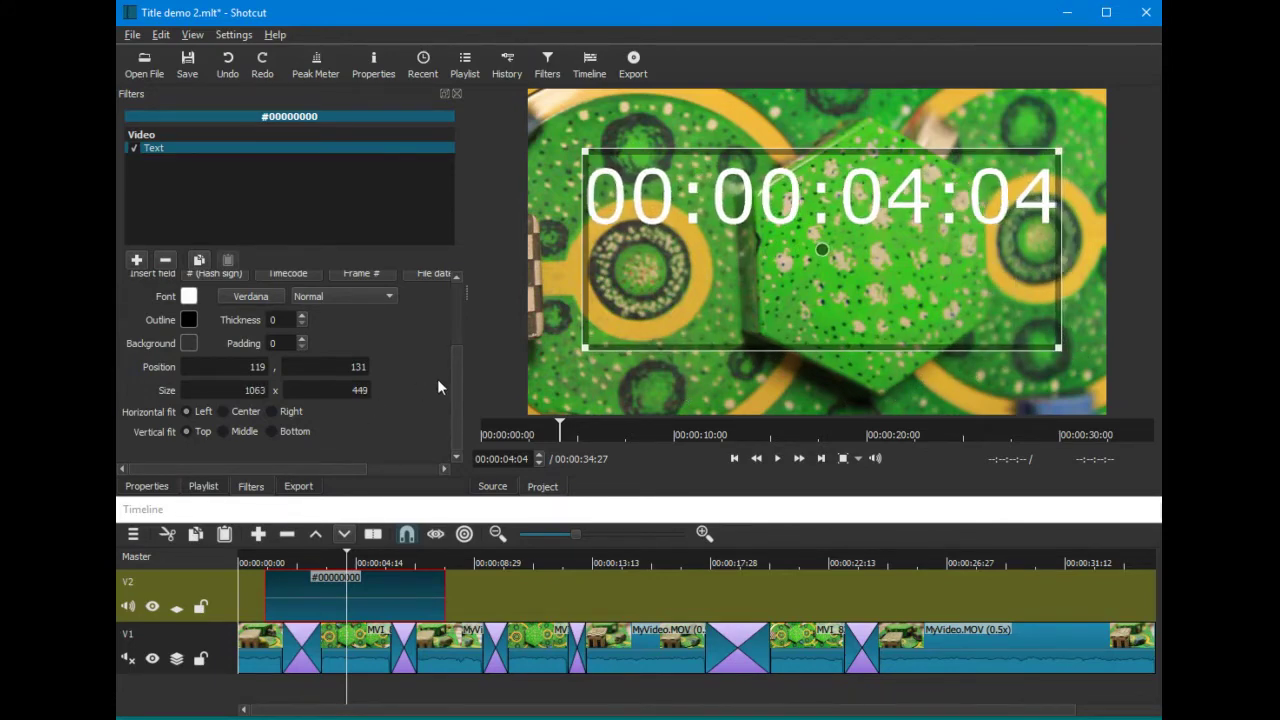
- Insert a line of spaces ending in an exclamation mark above #timecode#, and enlarge and slightly shift the text frame
drag(457, 376, 463, 290)
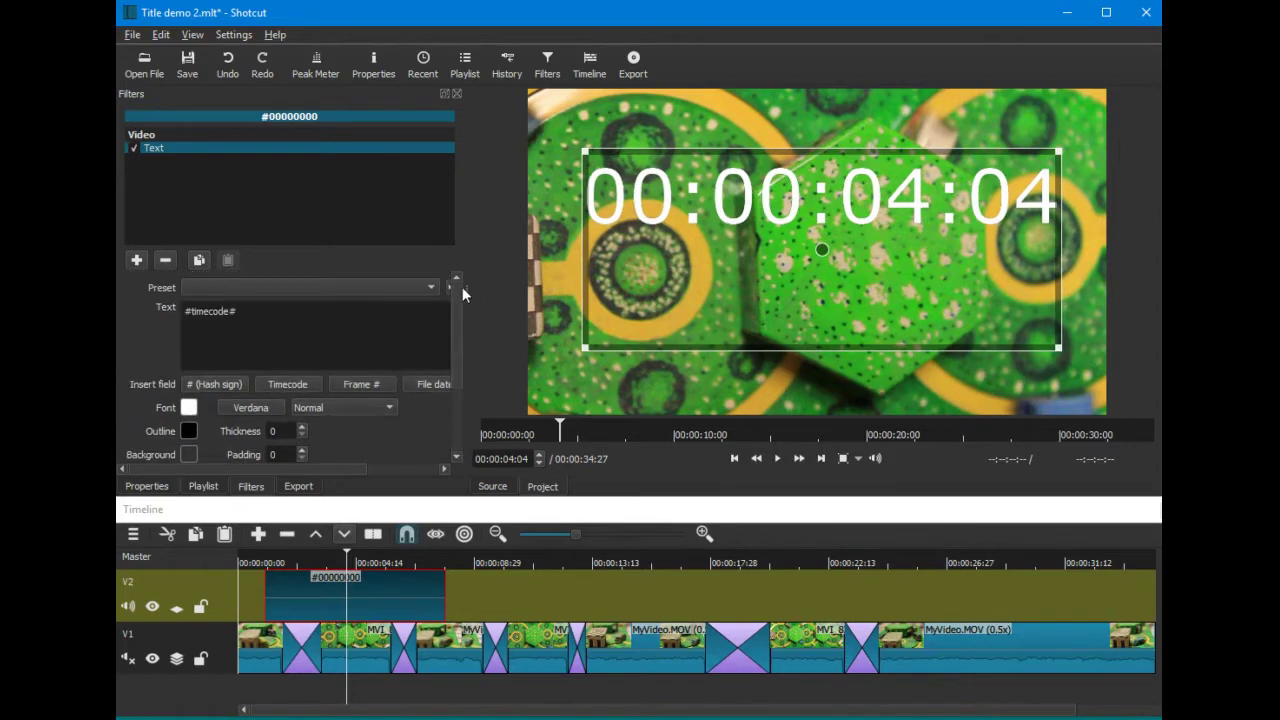
click(187, 313)
key(Return)
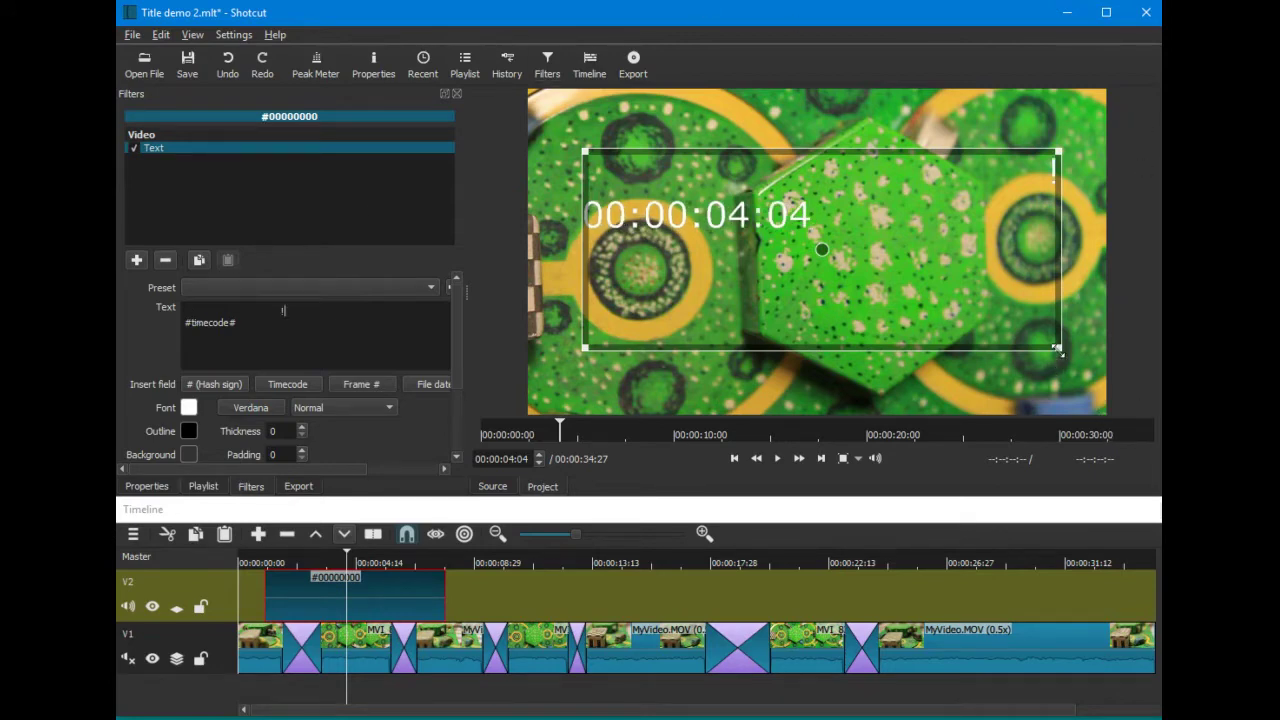
drag(1058, 350, 1105, 369)
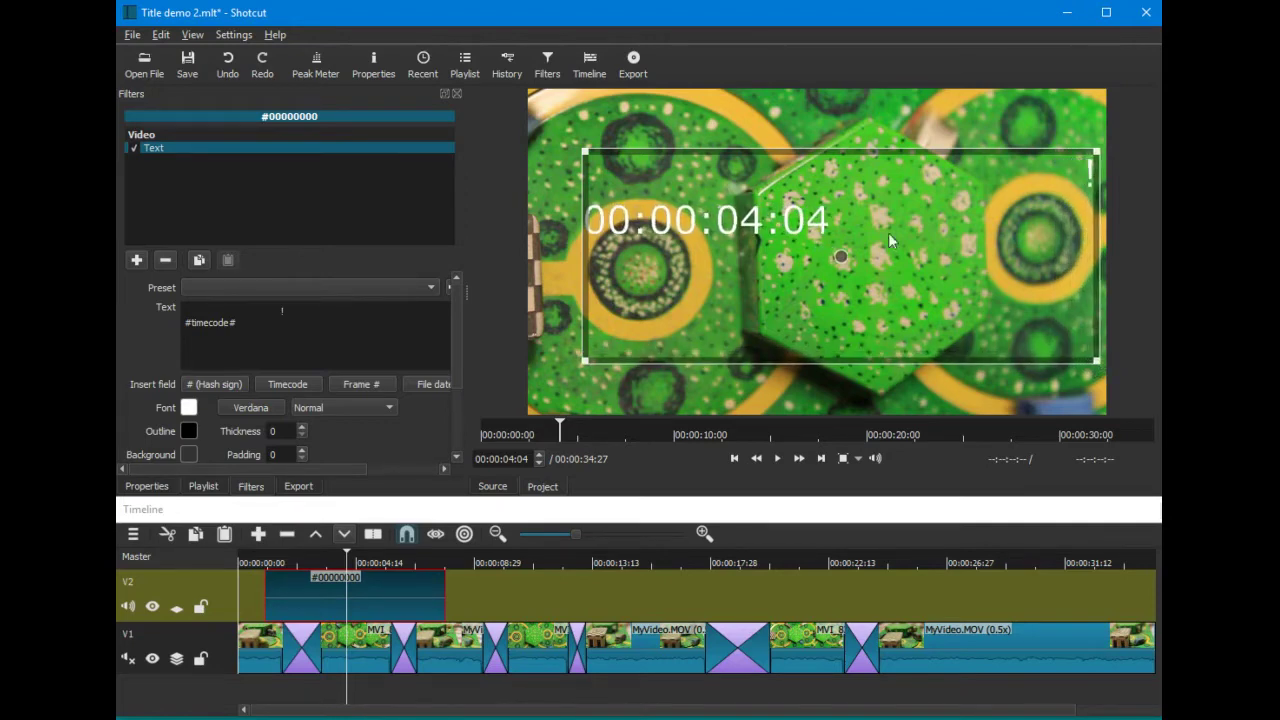
drag(830, 258, 827, 258)
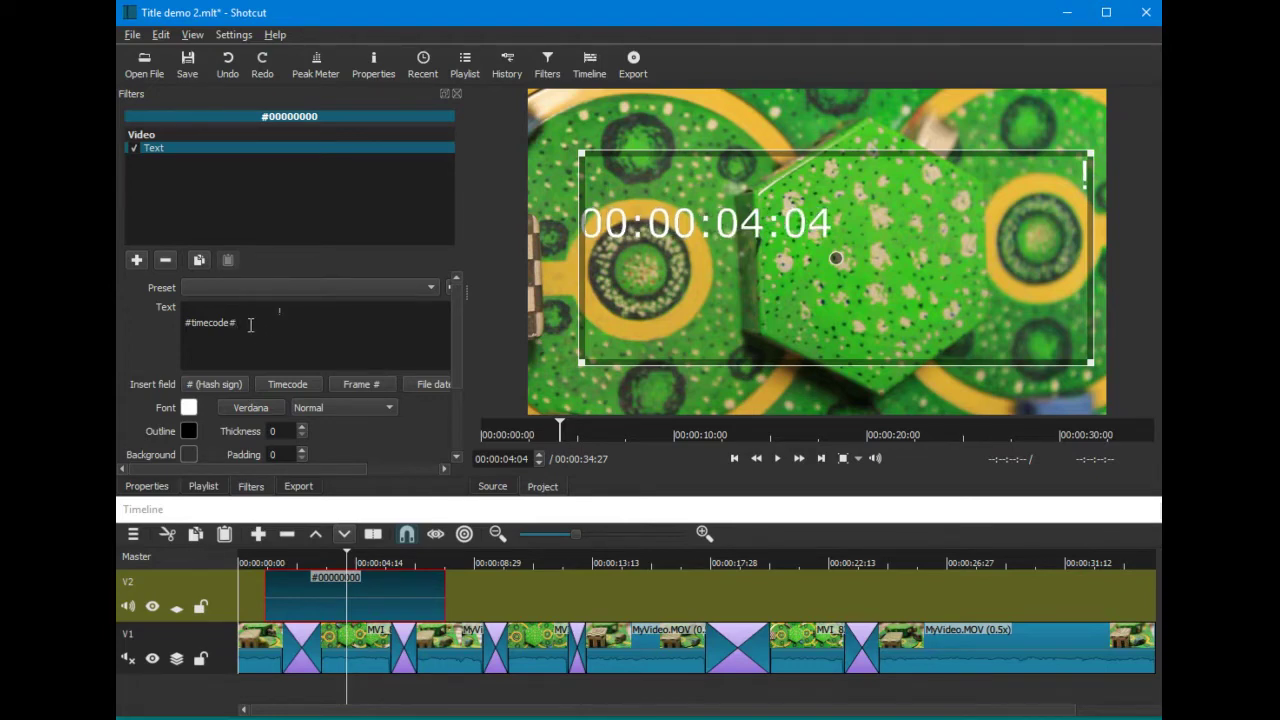
- Set the title's font colour to red (#ff0000)
click(189, 407)
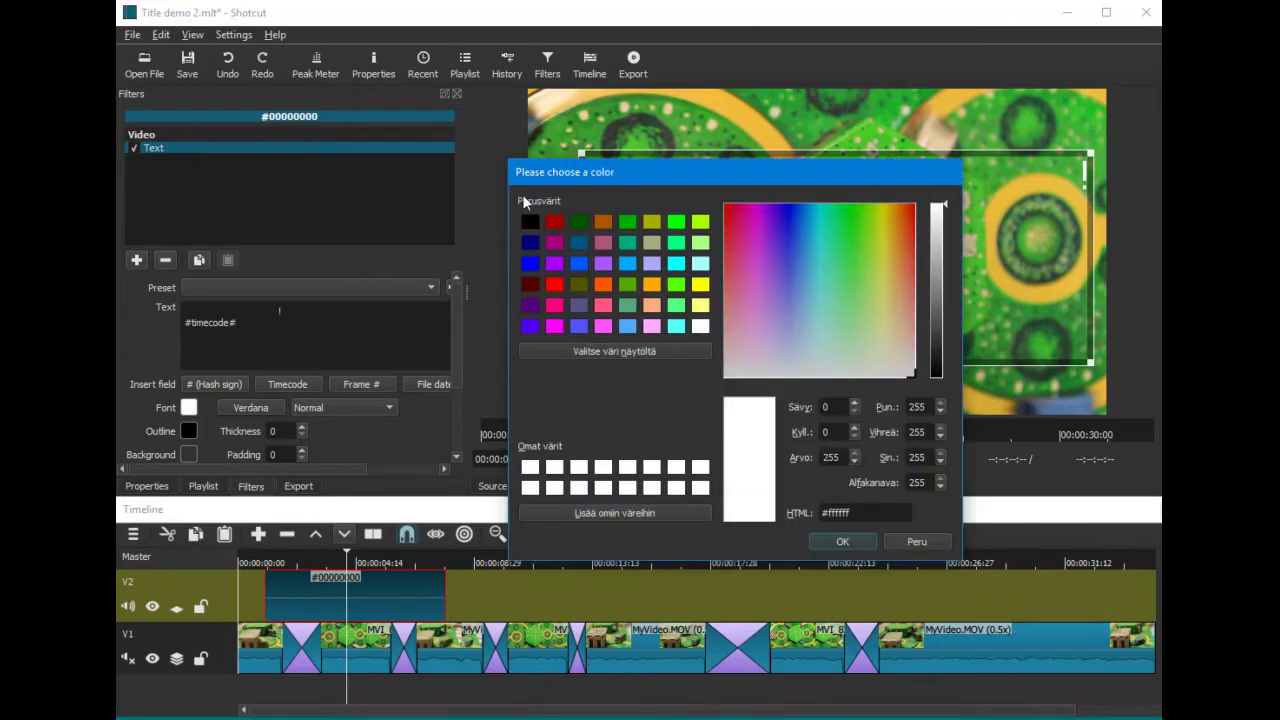
click(555, 284)
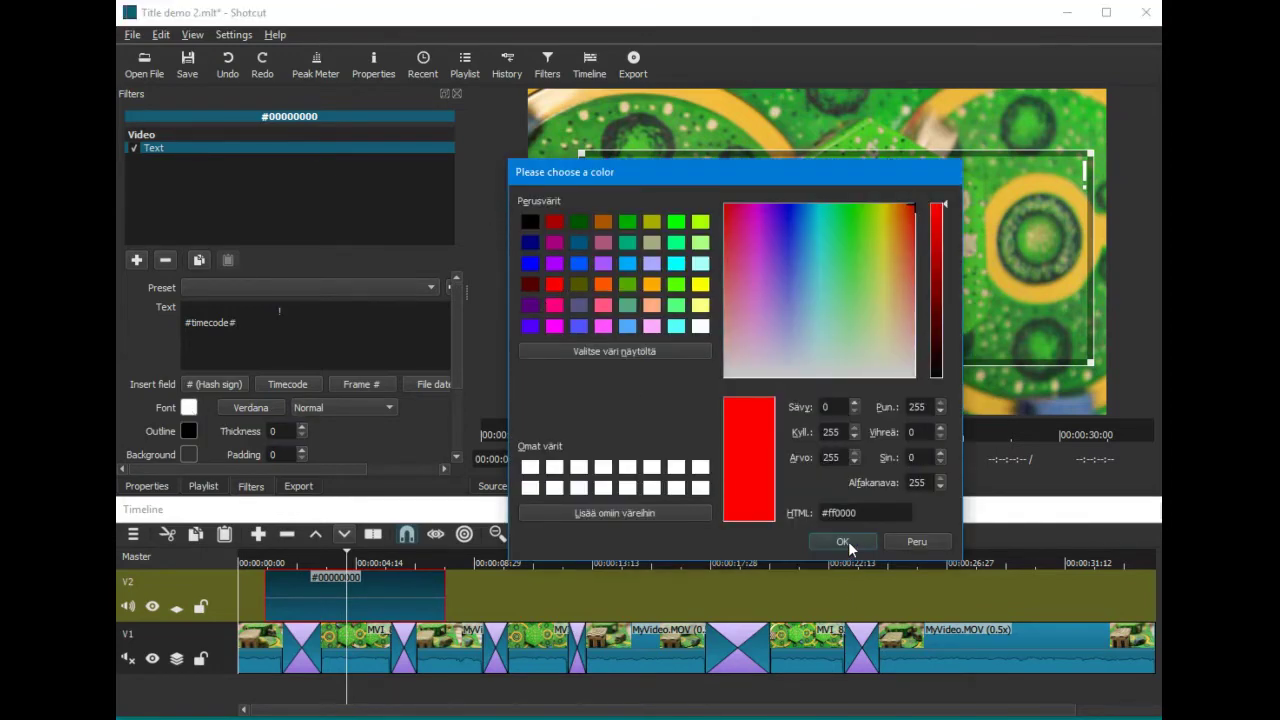
click(843, 541)
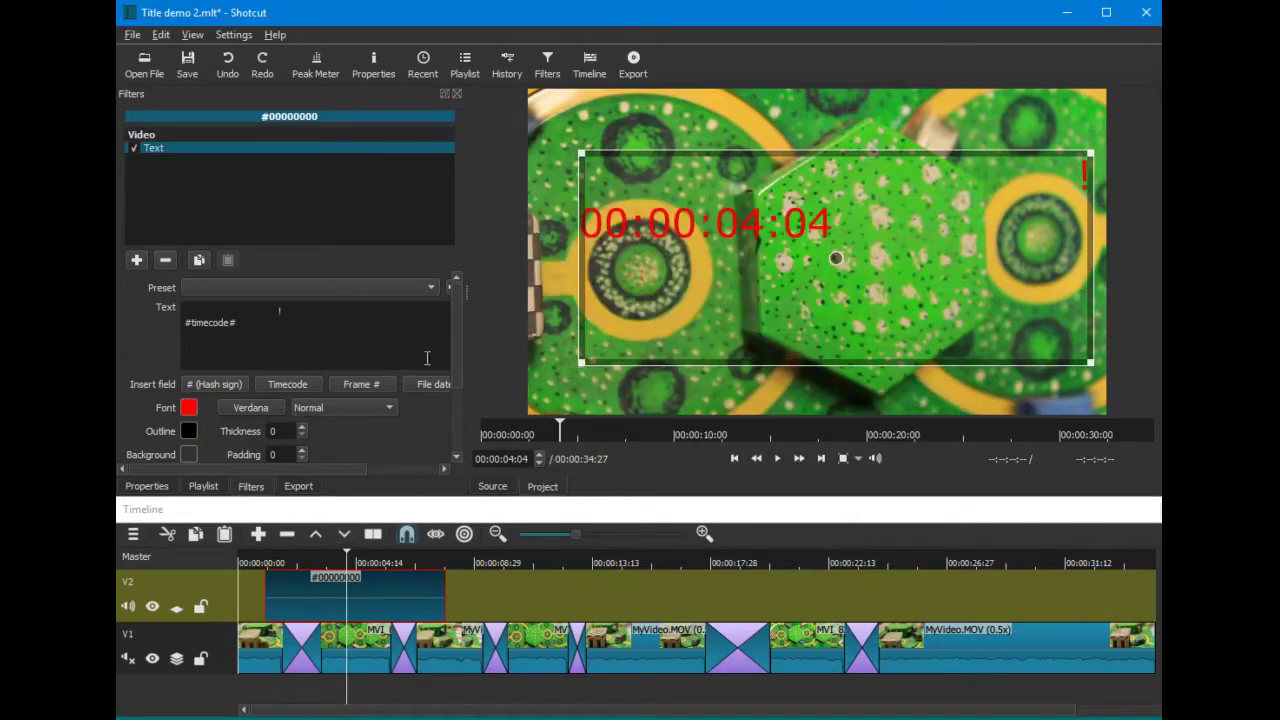
- Give the title a black (#000000) outline with a thickness of 12
click(189, 431)
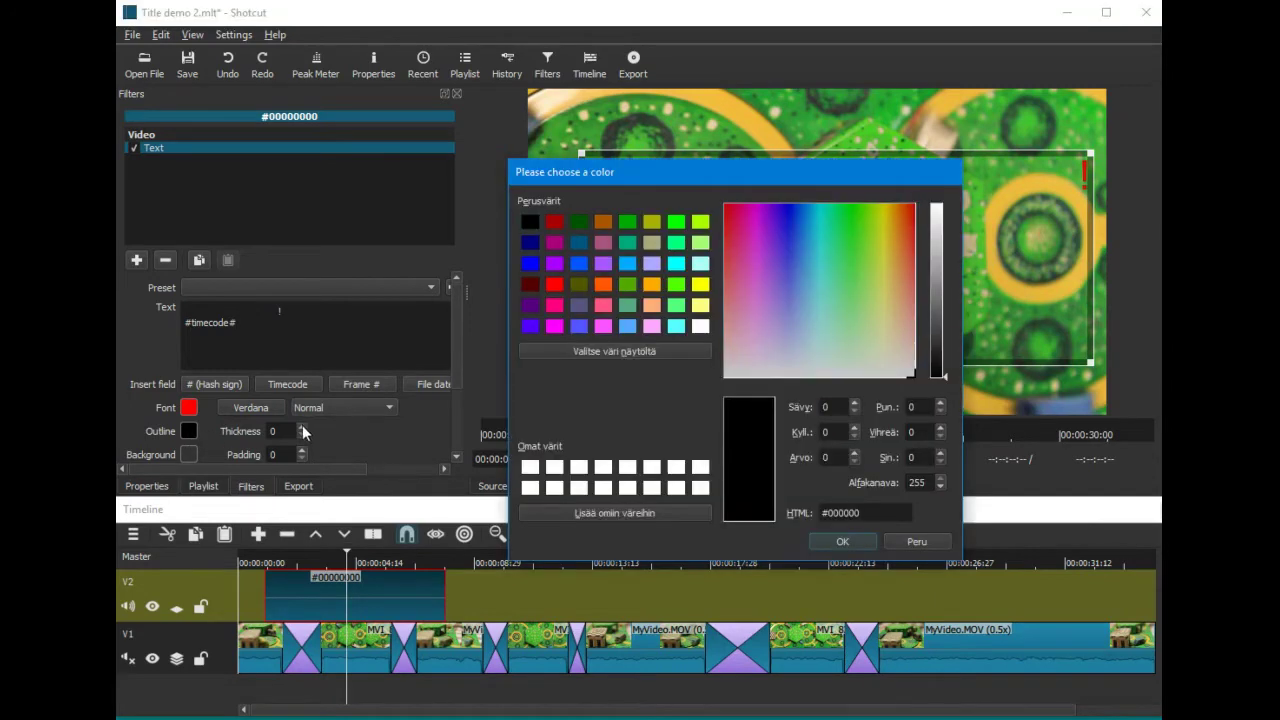
click(846, 542)
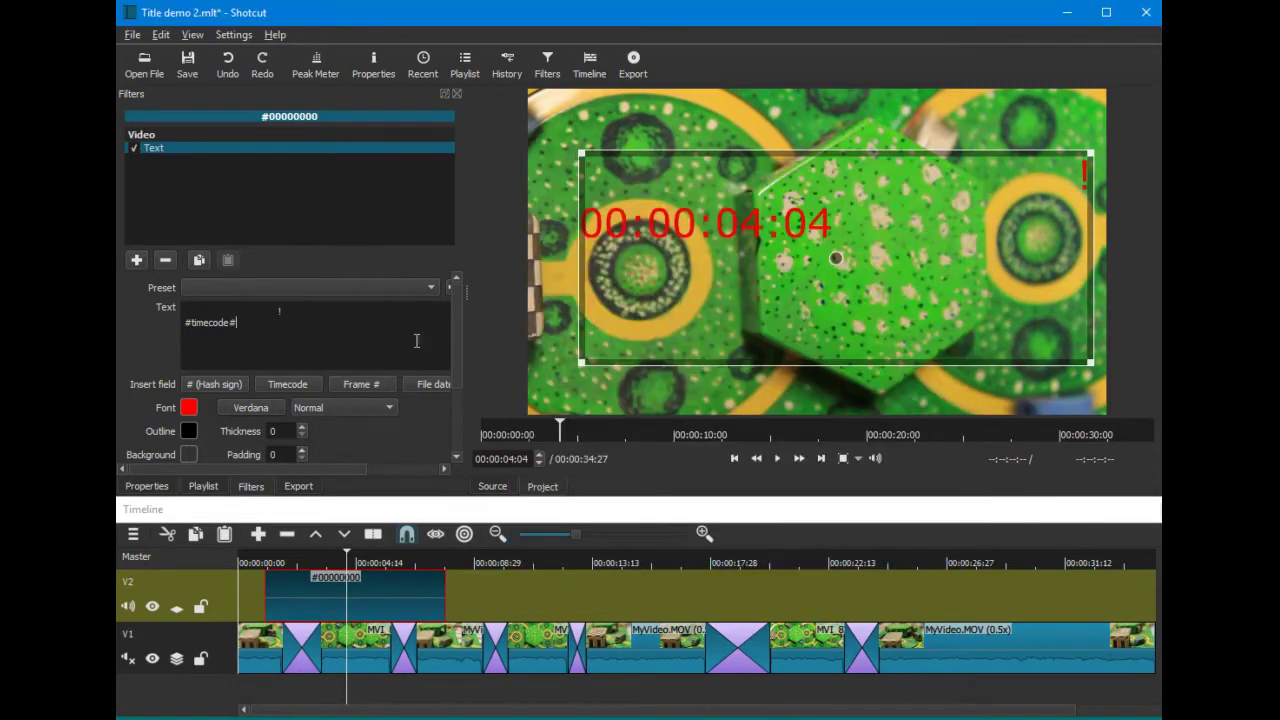
click(304, 437)
click(304, 425)
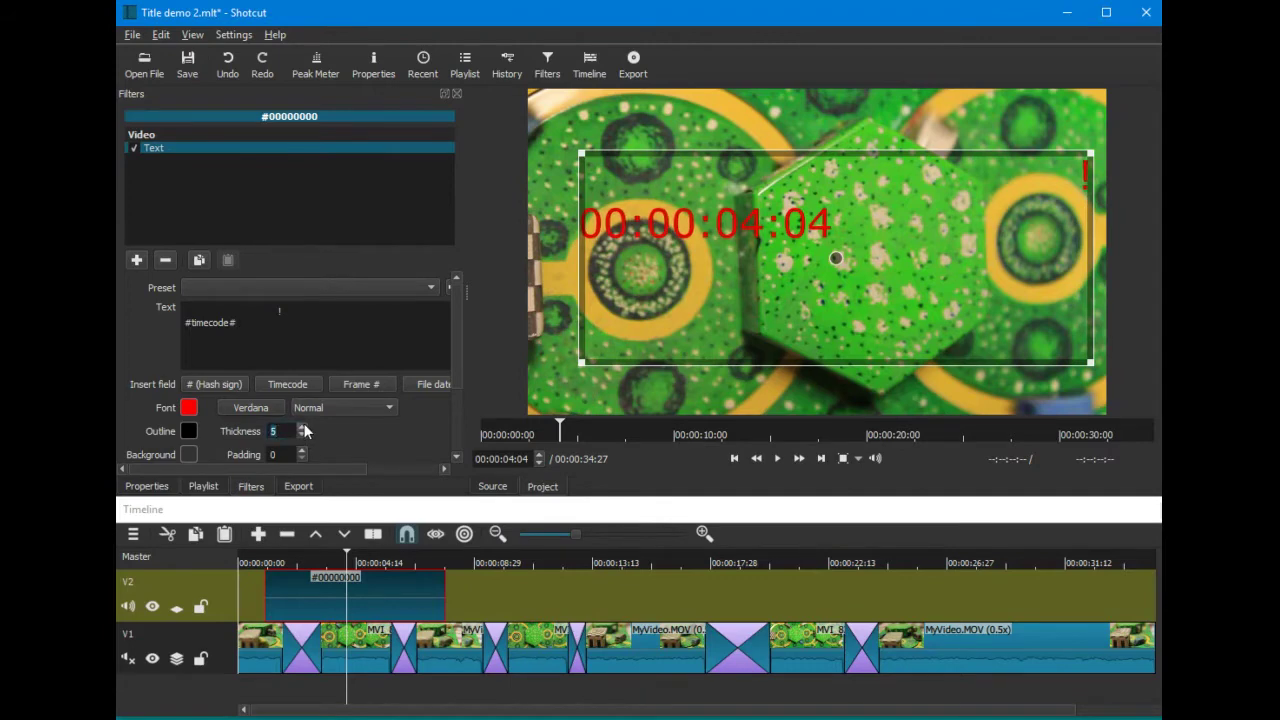
click(304, 424)
click(304, 424)
click(304, 424)
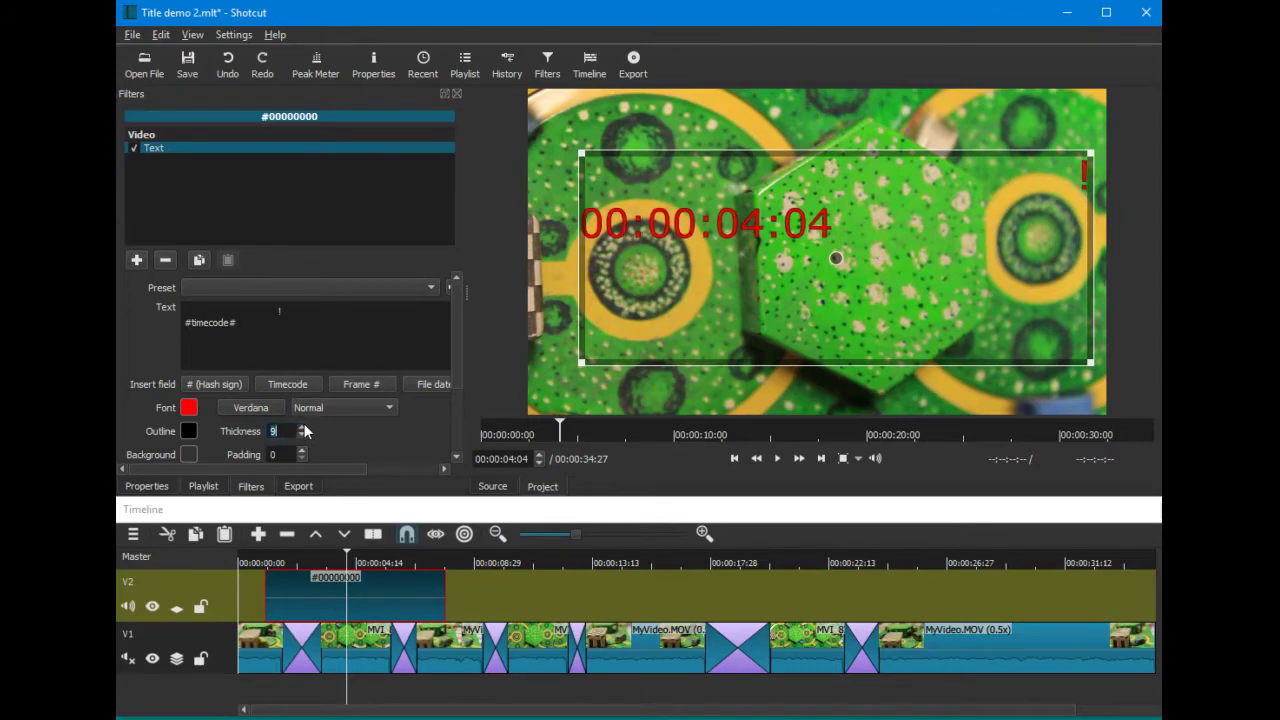
click(304, 424)
click(304, 424)
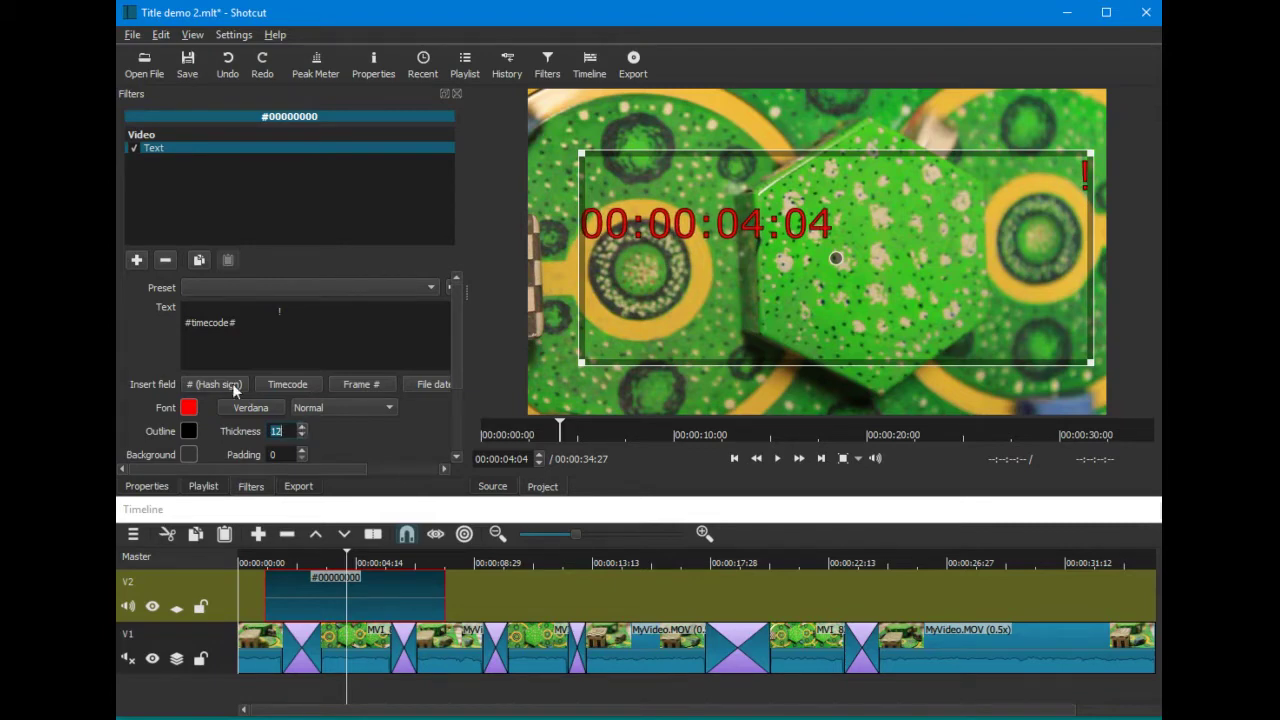
- Change the title's font colour to yellow (#ffff00) and raise the outline thickness to 13
click(189, 409)
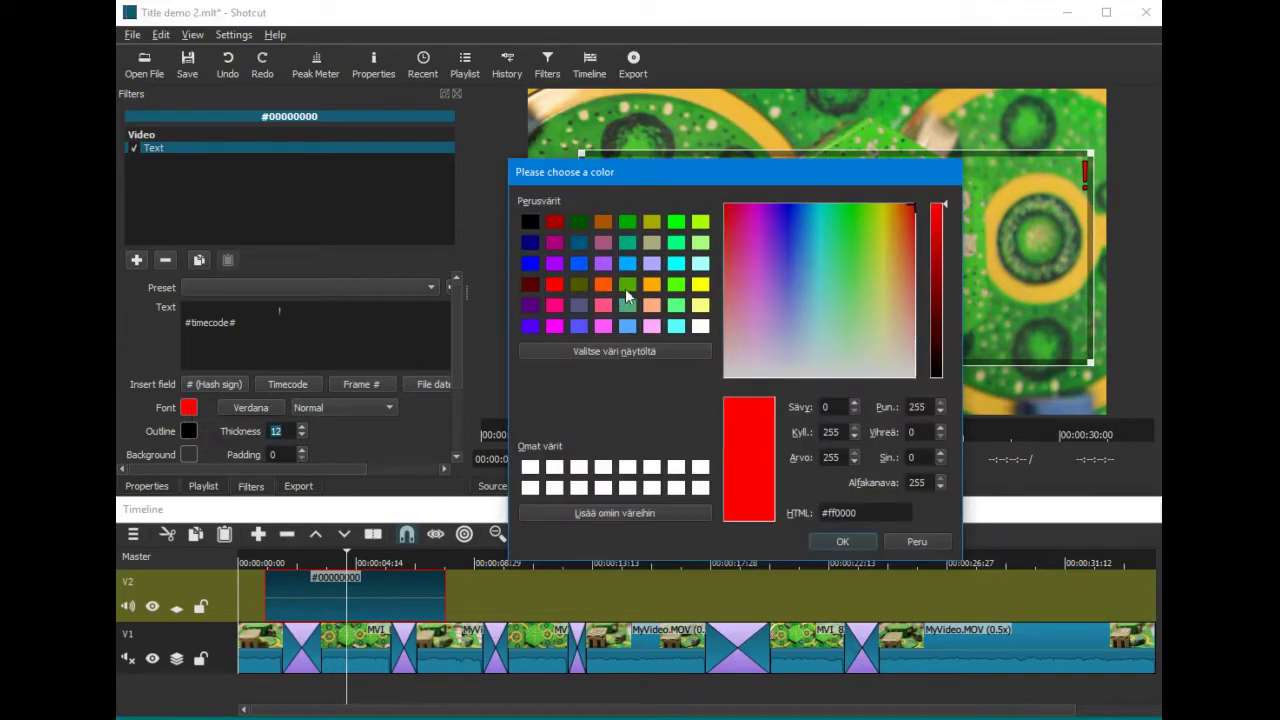
click(700, 284)
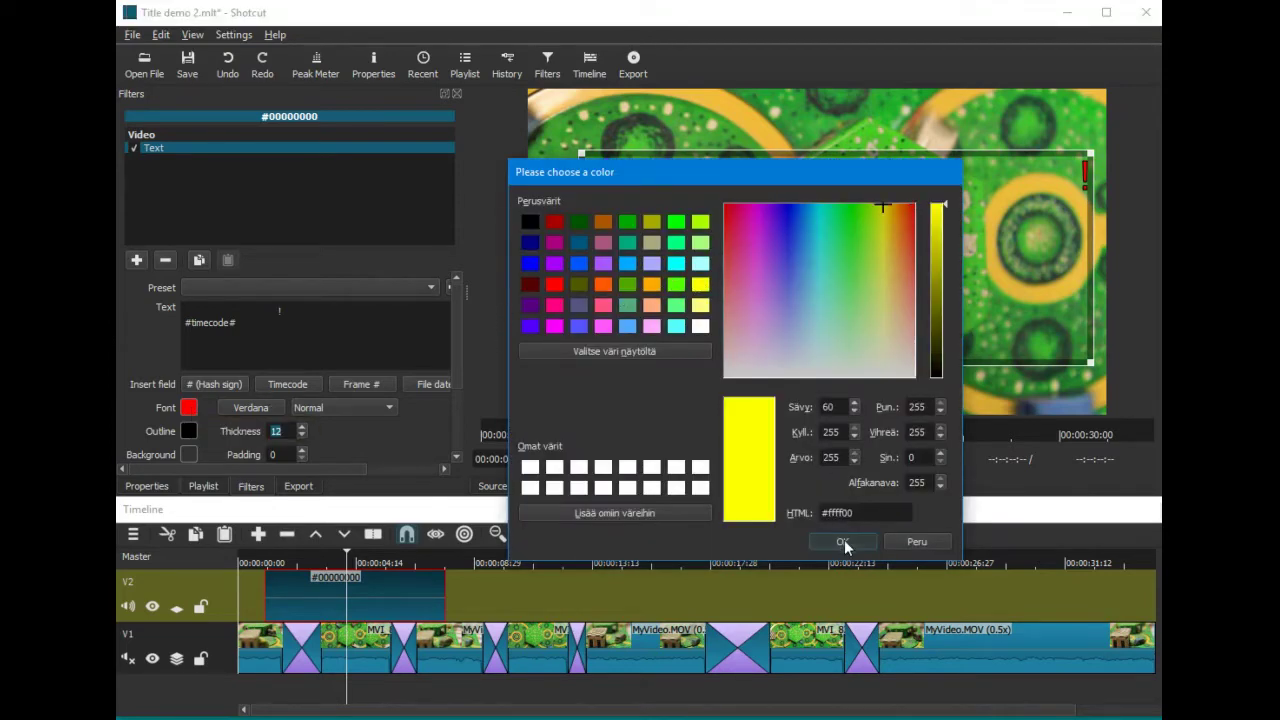
click(843, 541)
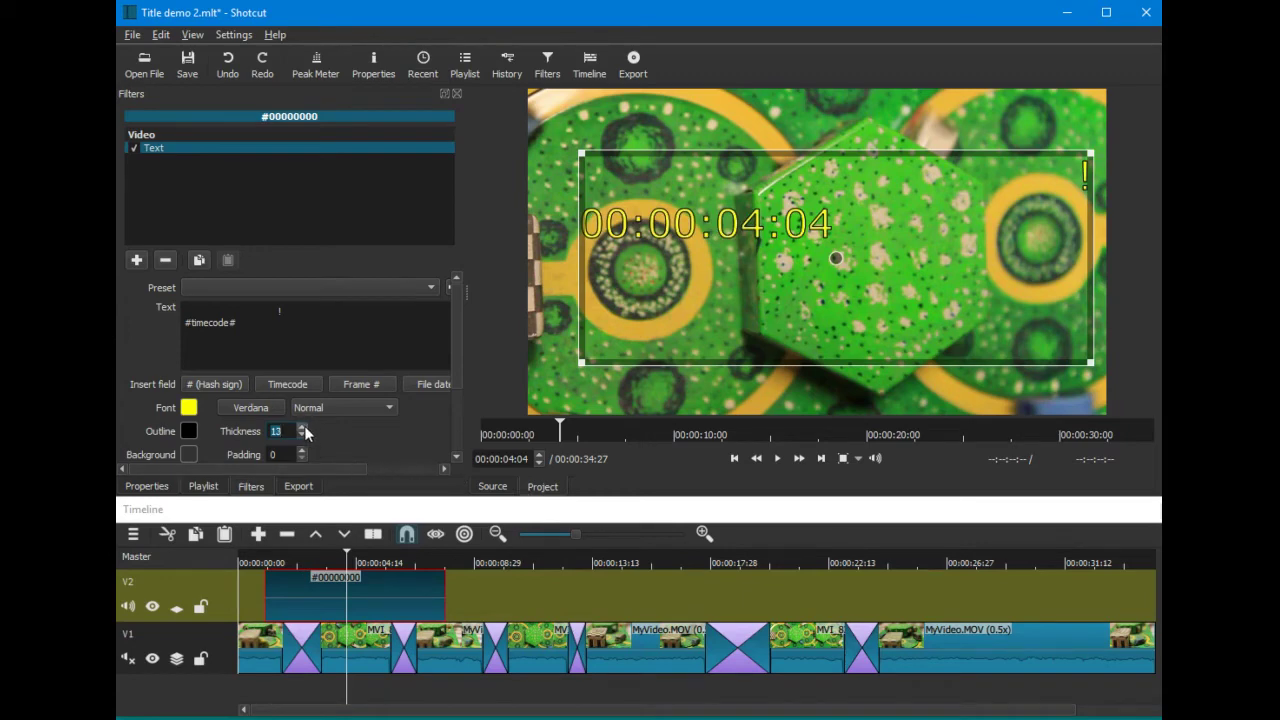
- Replace the #timecode# line in the title text with "This is the first title"
click(250, 322)
key(BackSpace)
key(BackSpace)
key(BackSpace)
key(BackSpace)
key(BackSpace)
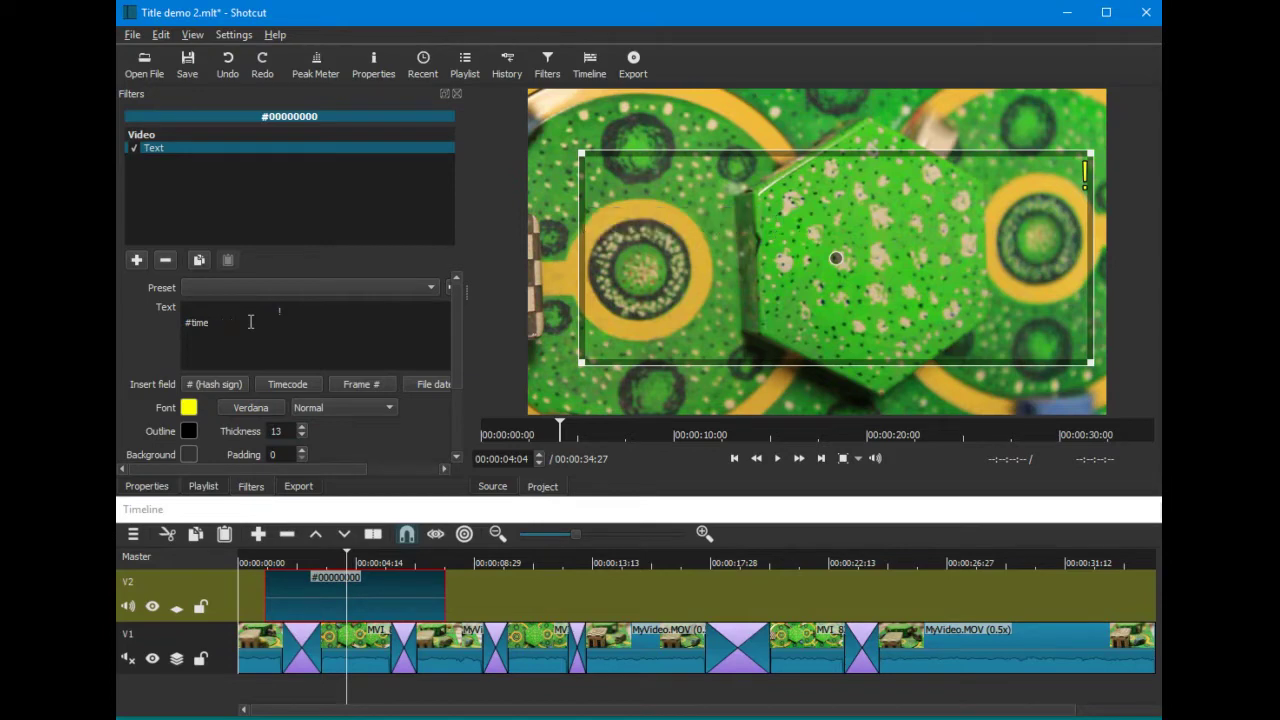
key(BackSpace)
key(BackSpace)
key(BackSpace)
key(BackSpace)
text(This )
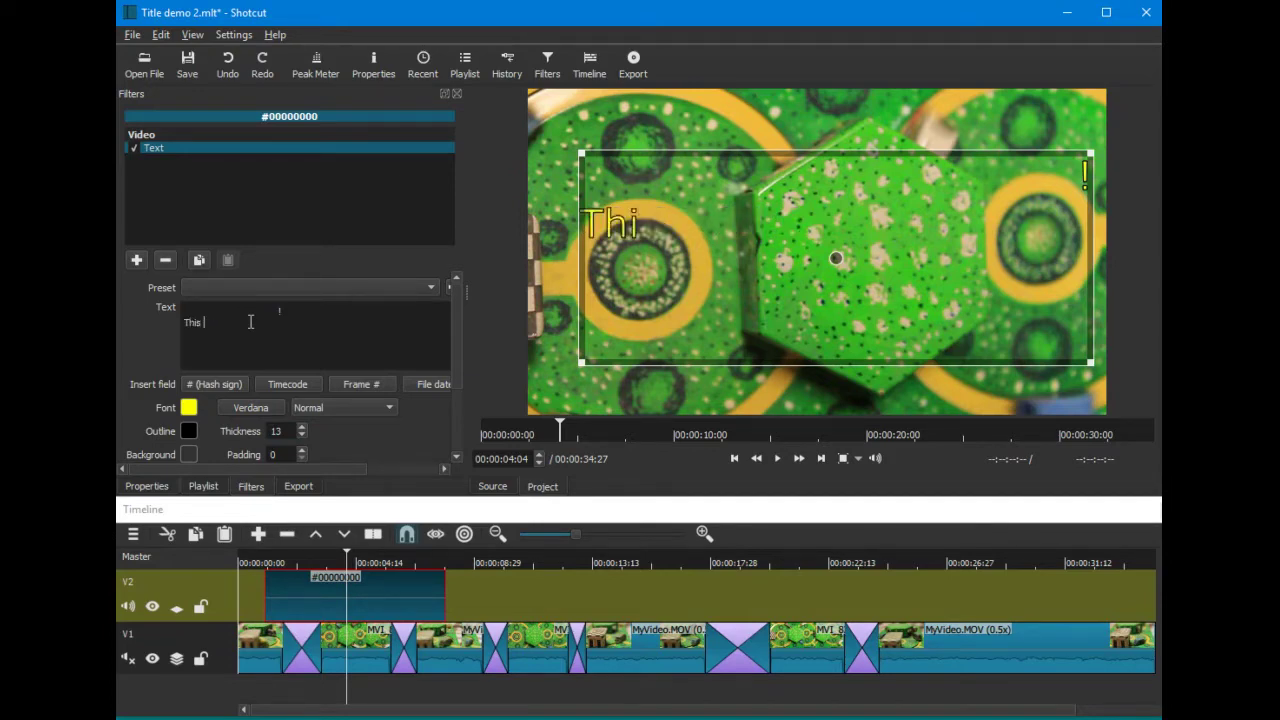
text(is the fir)
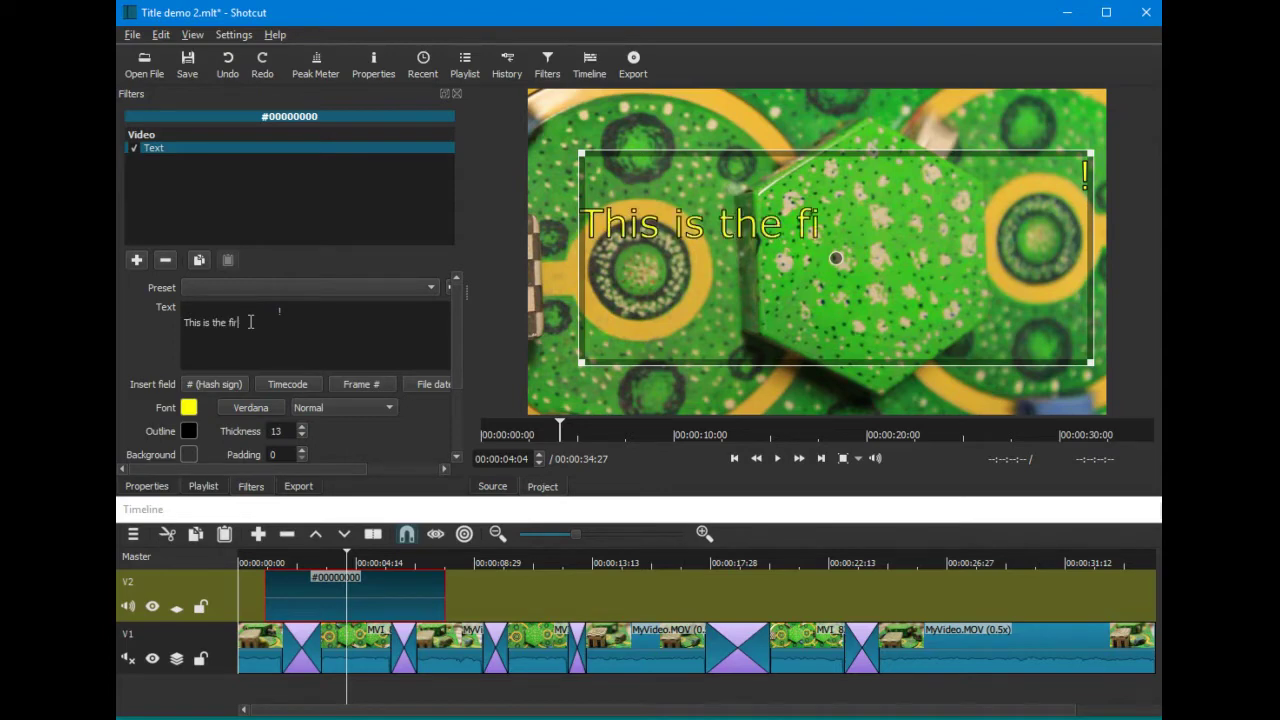
text(st title)
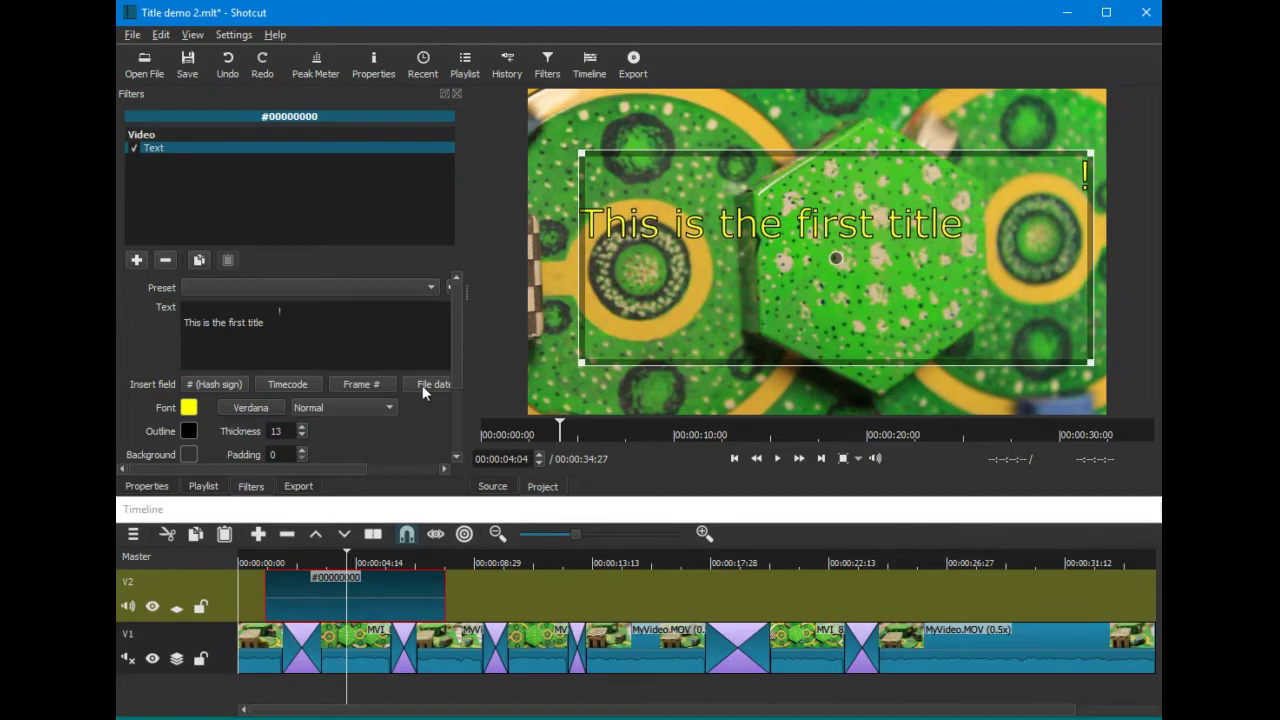
- Copy the first title clip and overwrite the copy onto V2 at 00:00:10:08
click(338, 654)
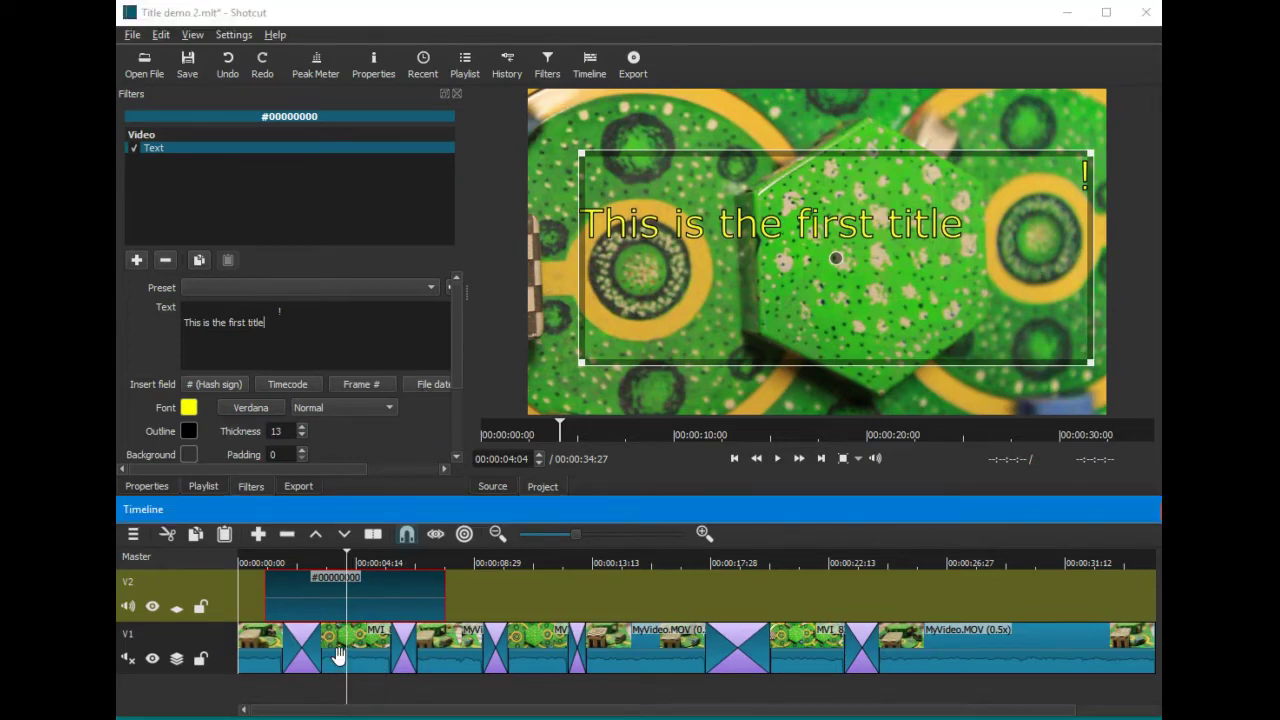
click(338, 654)
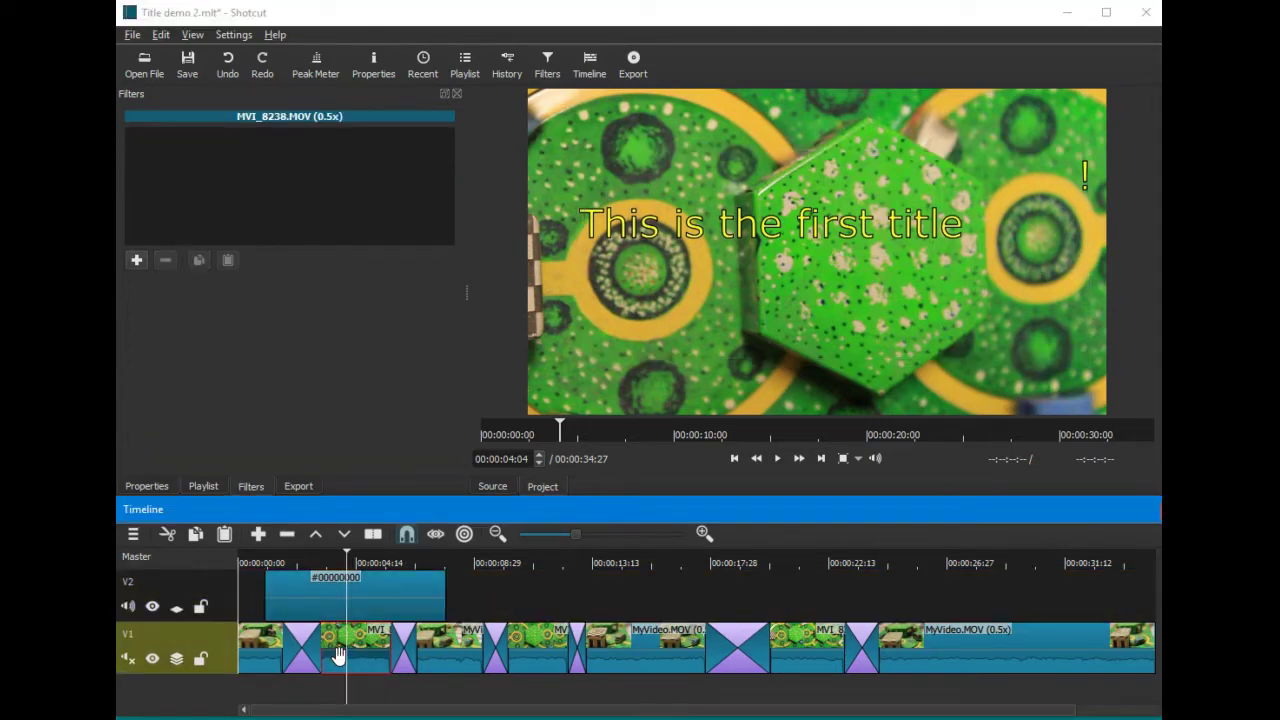
click(326, 593)
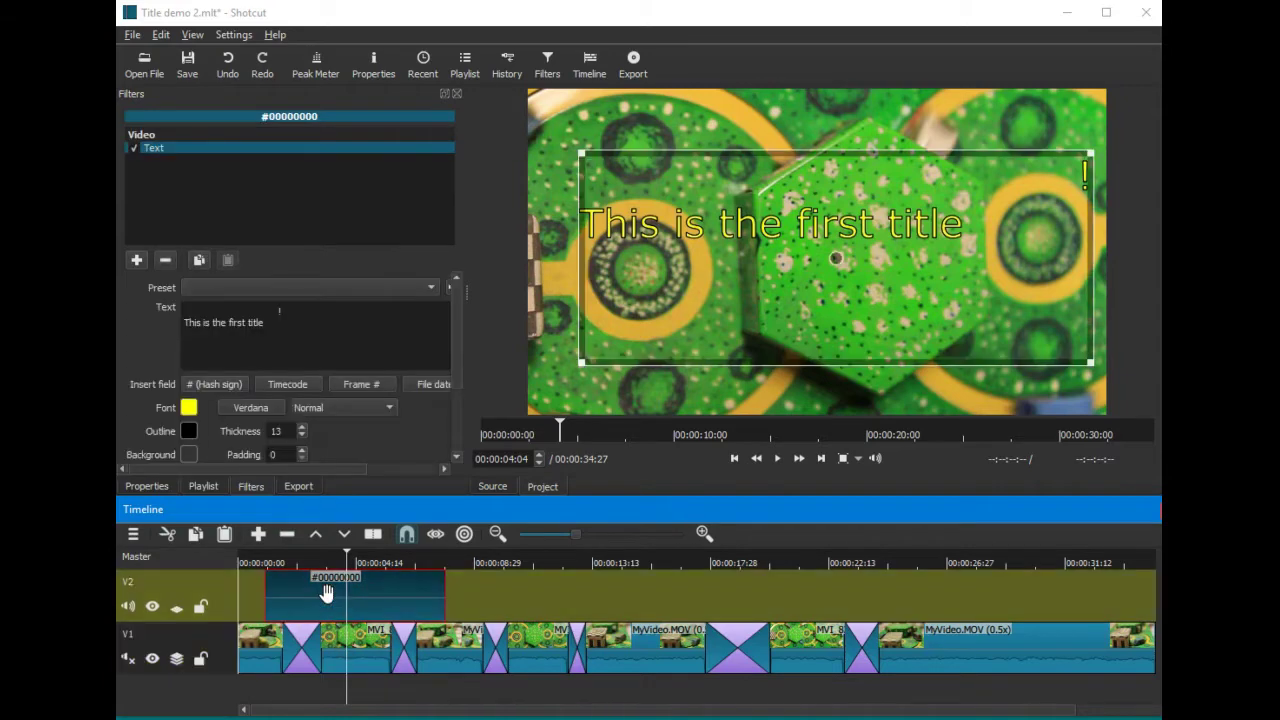
click(507, 565)
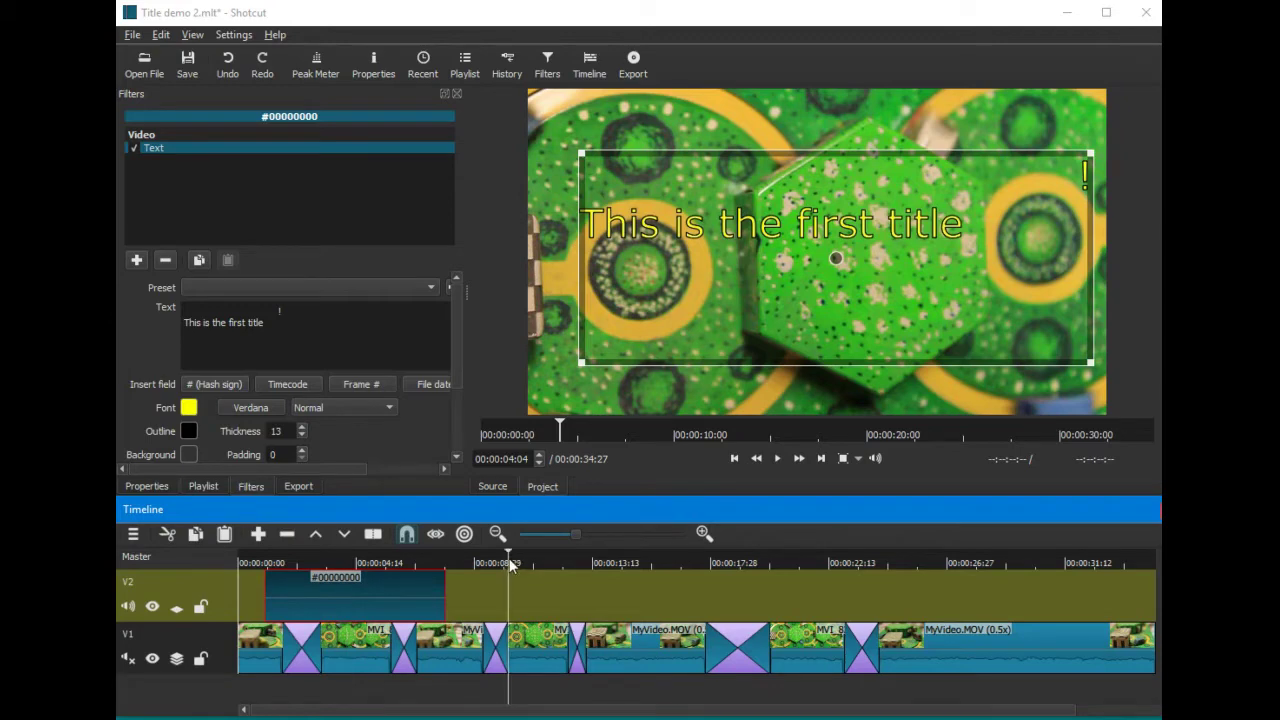
click(349, 537)
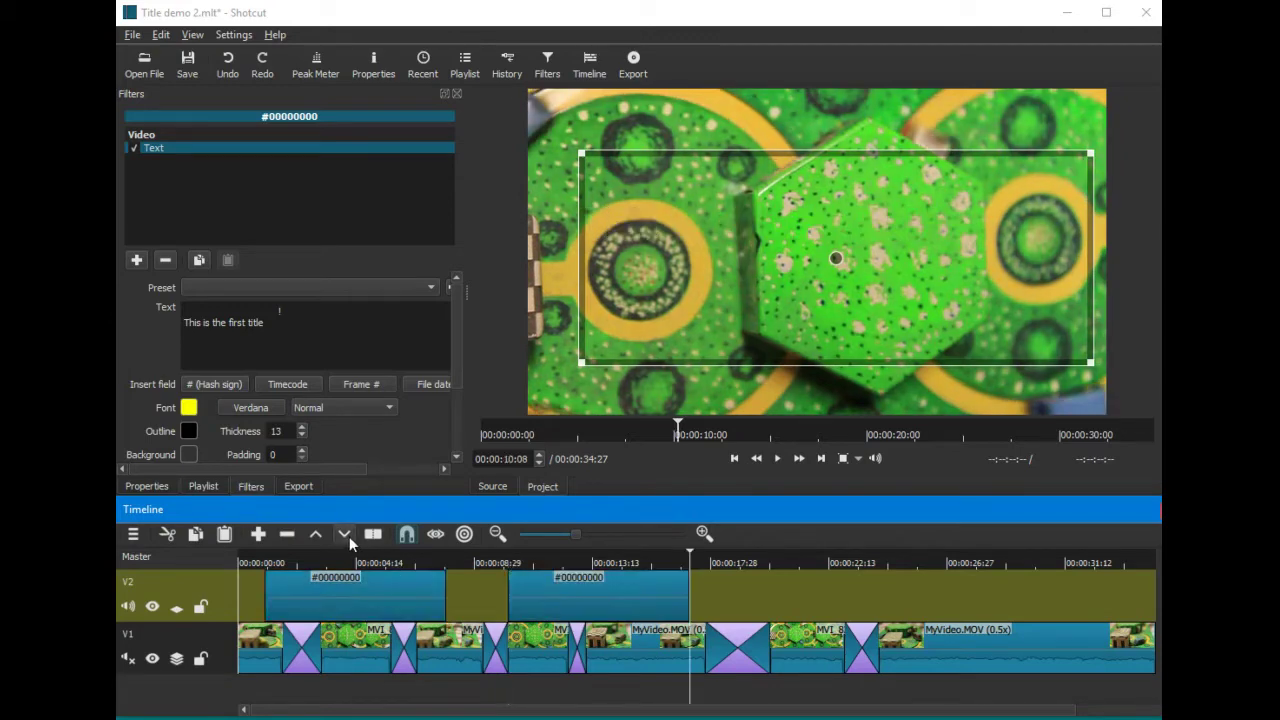
- Place the playhead at 00:00:13:14 and shift the second title clip slightly later, ending where the wide V1 transition starts
click(578, 592)
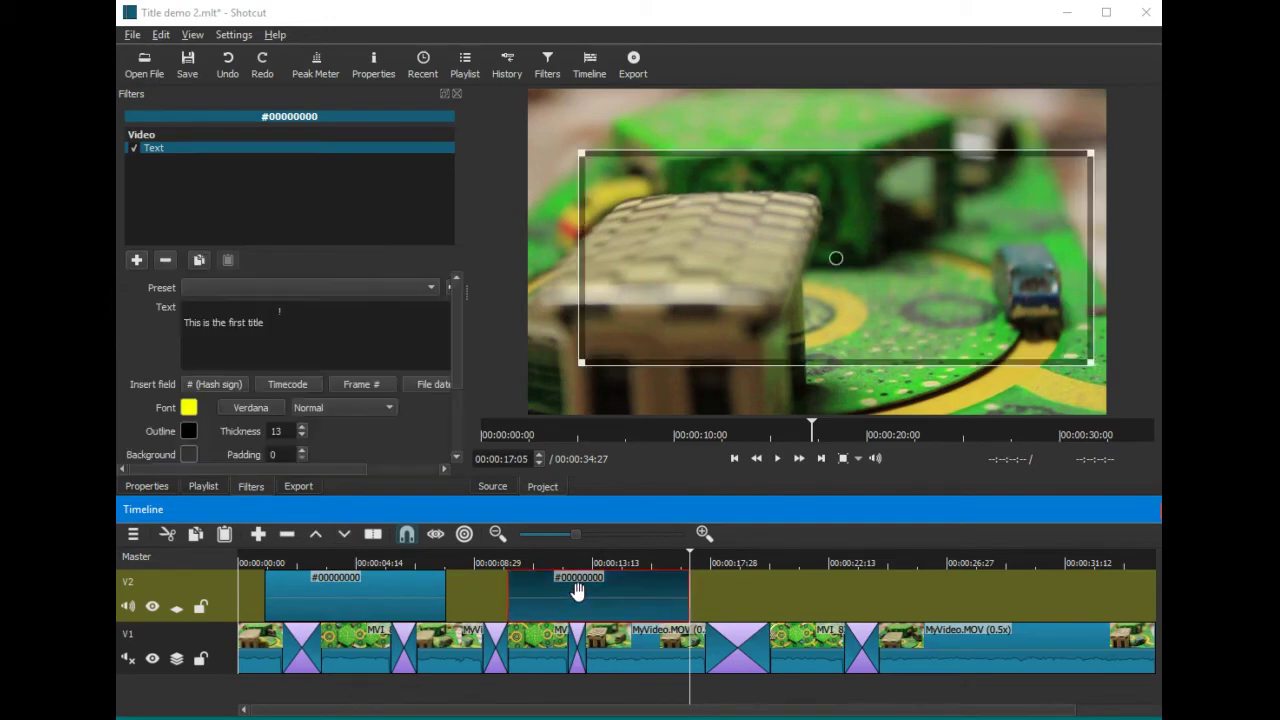
click(593, 558)
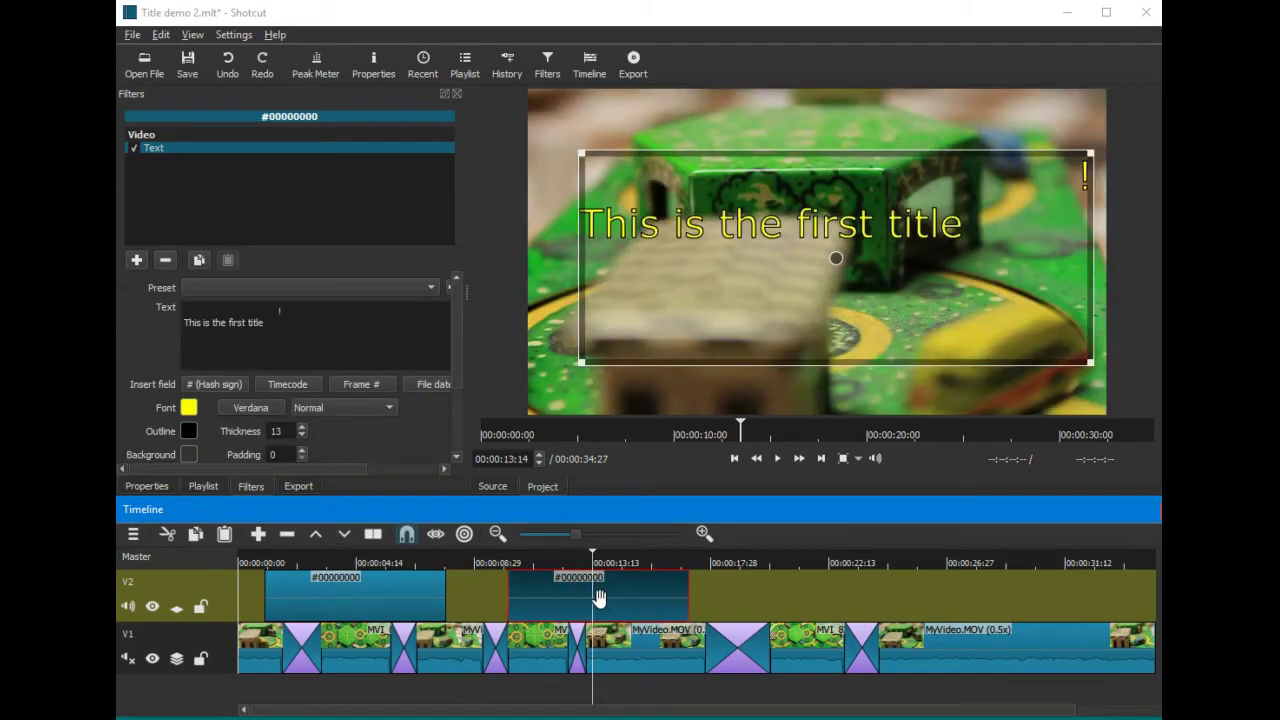
mouse_move(598, 597)
mouse_down()
mouse_move(568, 606)
mouse_move(590, 600)
mouse_up()
drag(601, 600, 585, 590)
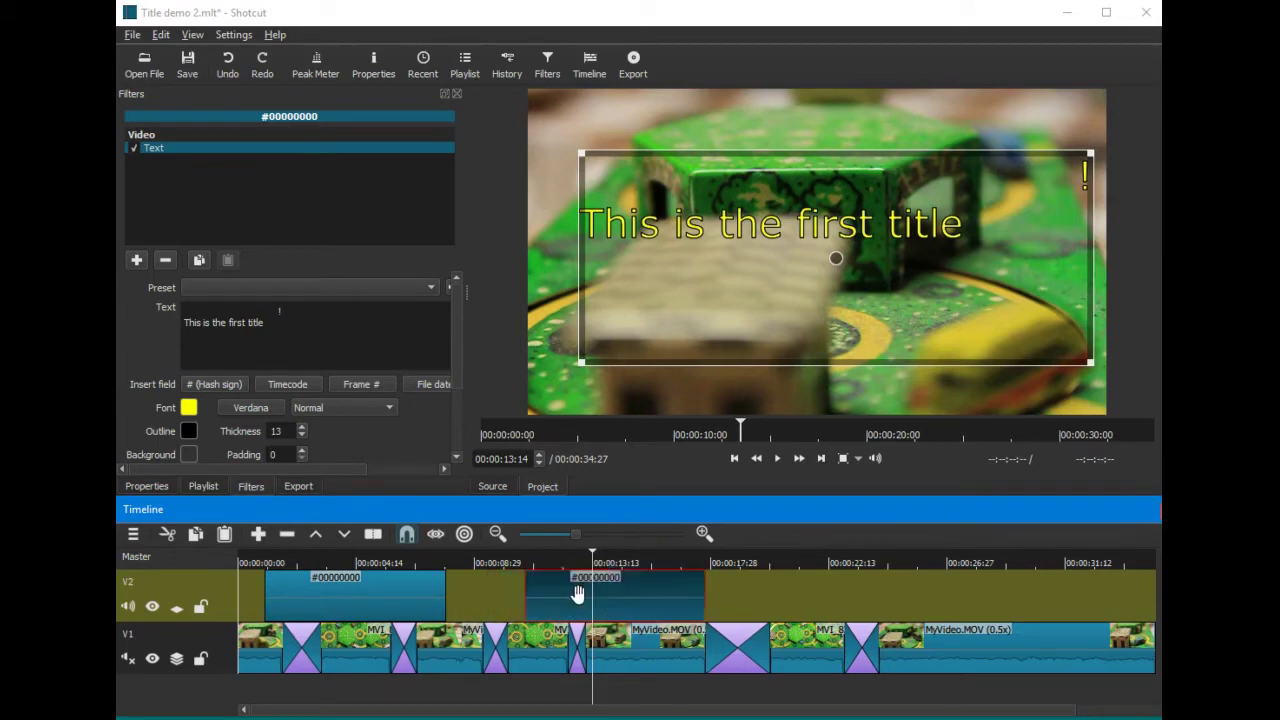
- Replace the "This is the first title" line of the second title clip with "The second title"
click(280, 324)
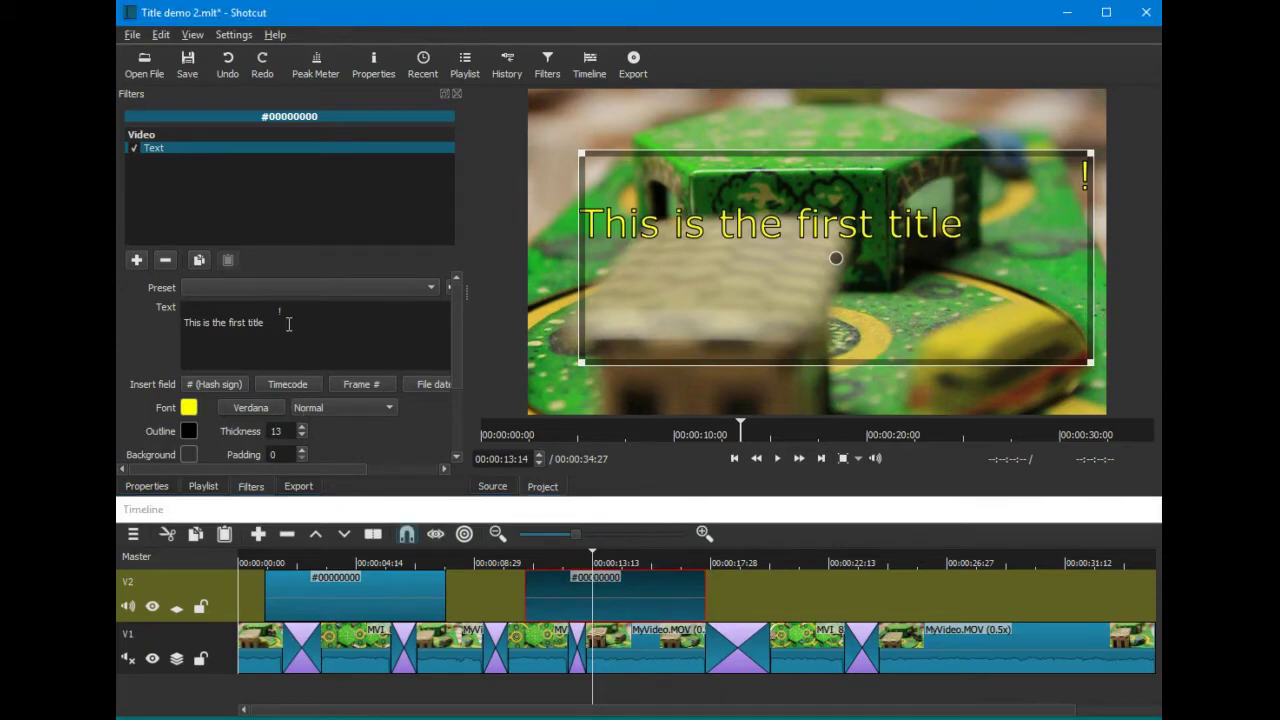
key(BackSpace)
key(BackSpace)
key(BackSpace)
key(BackSpace)
key(BackSpace)
key(BackSpace)
key(BackSpace)
key(BackSpace)
key(BackSpace)
key(BackSpace)
key(BackSpace)
key(BackSpace)
key(BackSpace)
key(BackSpace)
key(BackSpace)
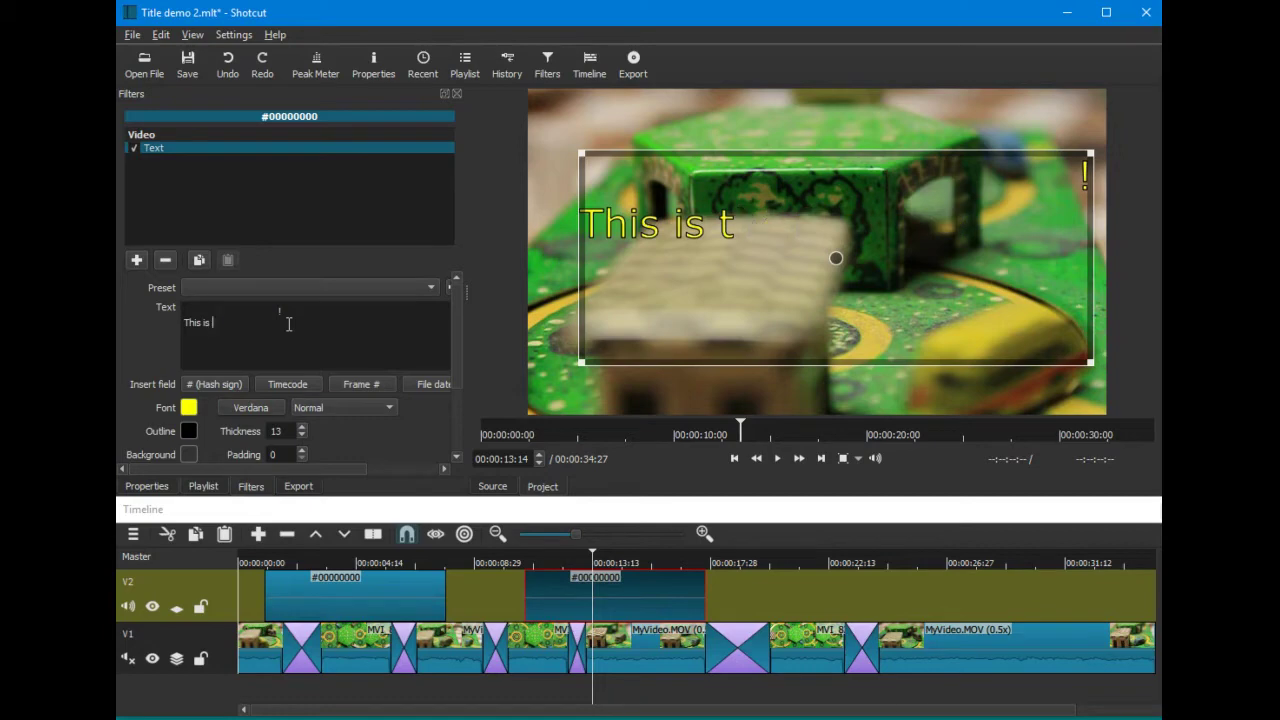
key(BackSpace)
key(BackSpace)
key(BackSpace)
key(BackSpace)
key(BackSpace)
key(BackSpace)
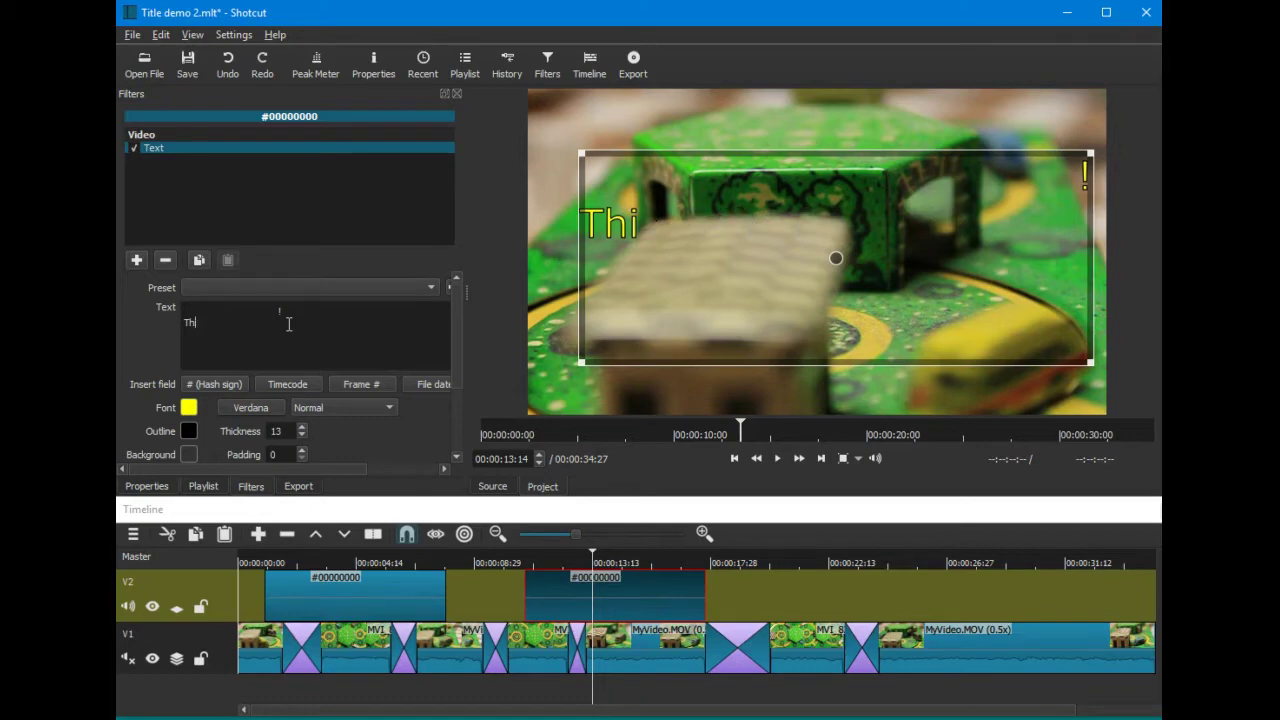
text(e second title )
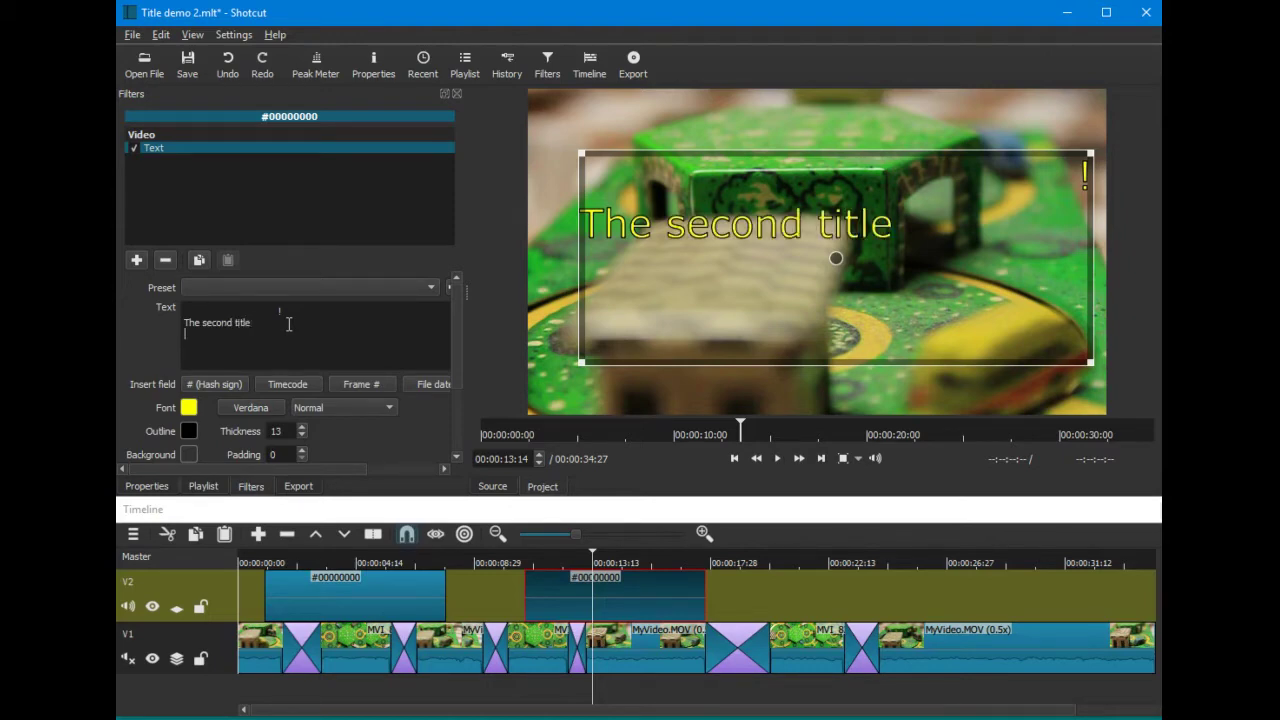
- Add the line "The second row of it" below "The second title" in the text
text(The se)
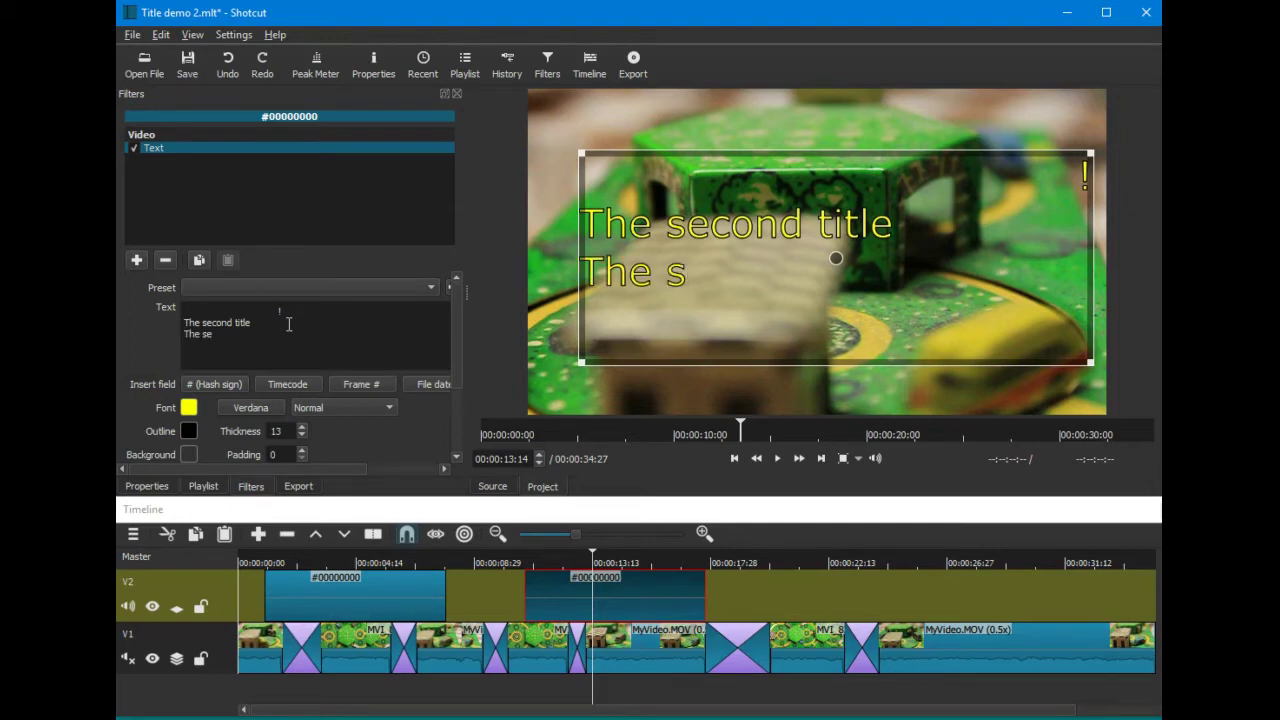
text(cond ro)
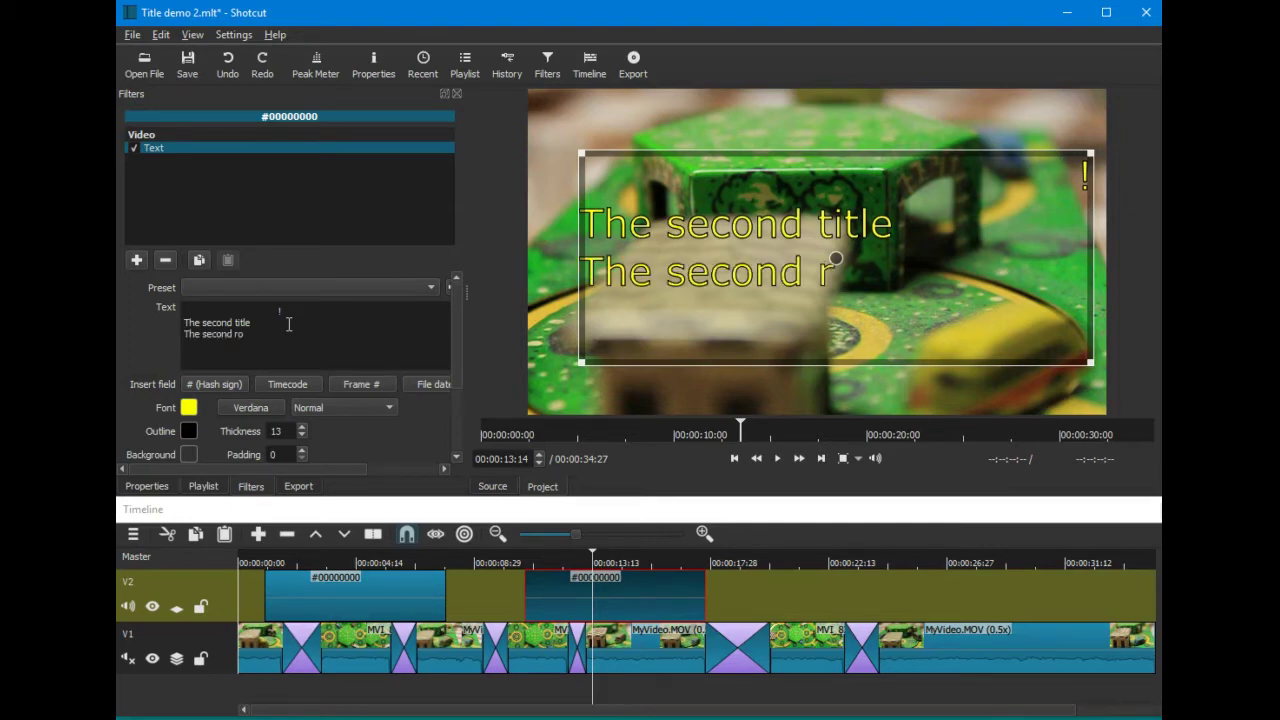
text(w of it)
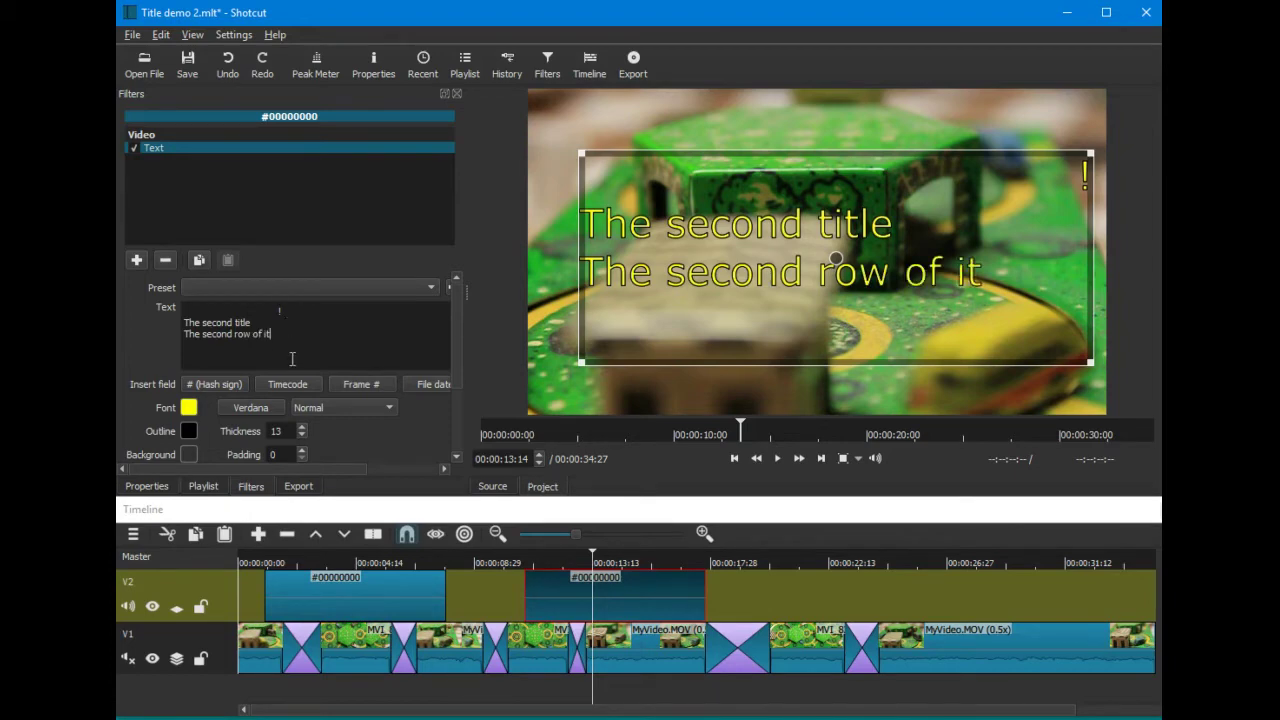
- Copy the second title clip and overwrite the copy onto V2 at 00:00:19:06
click(568, 588)
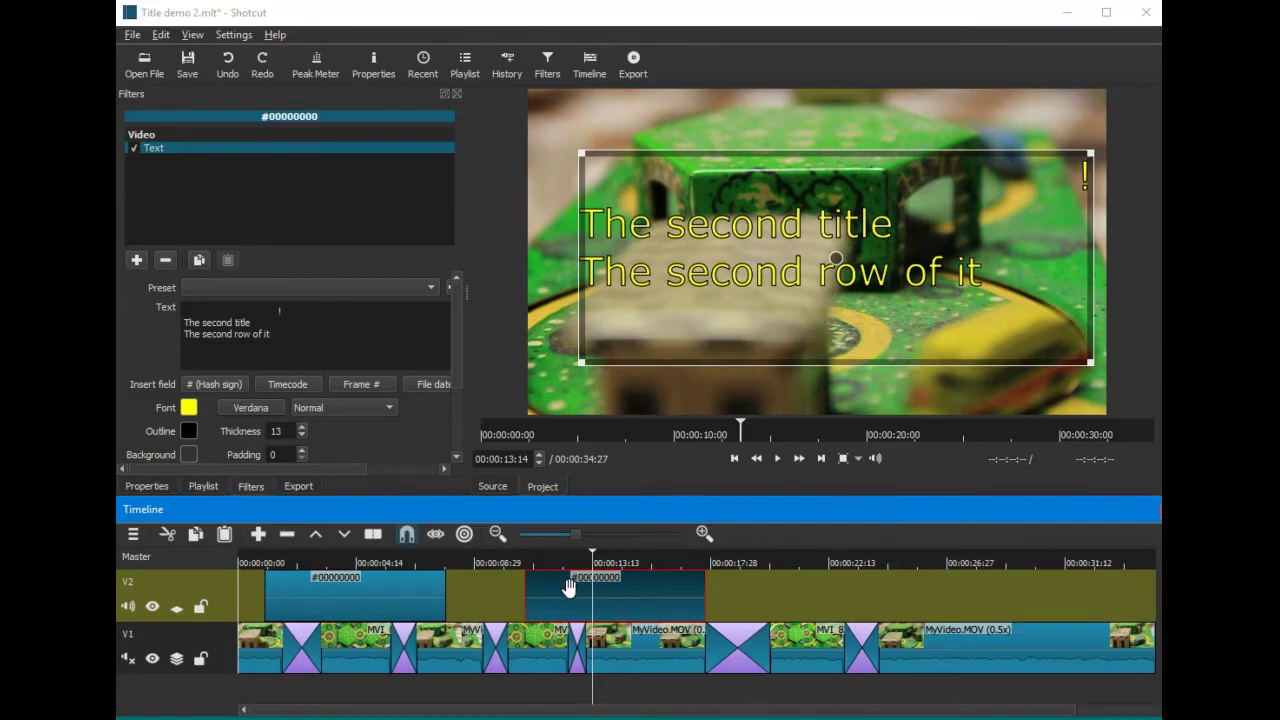
click(195, 535)
click(744, 563)
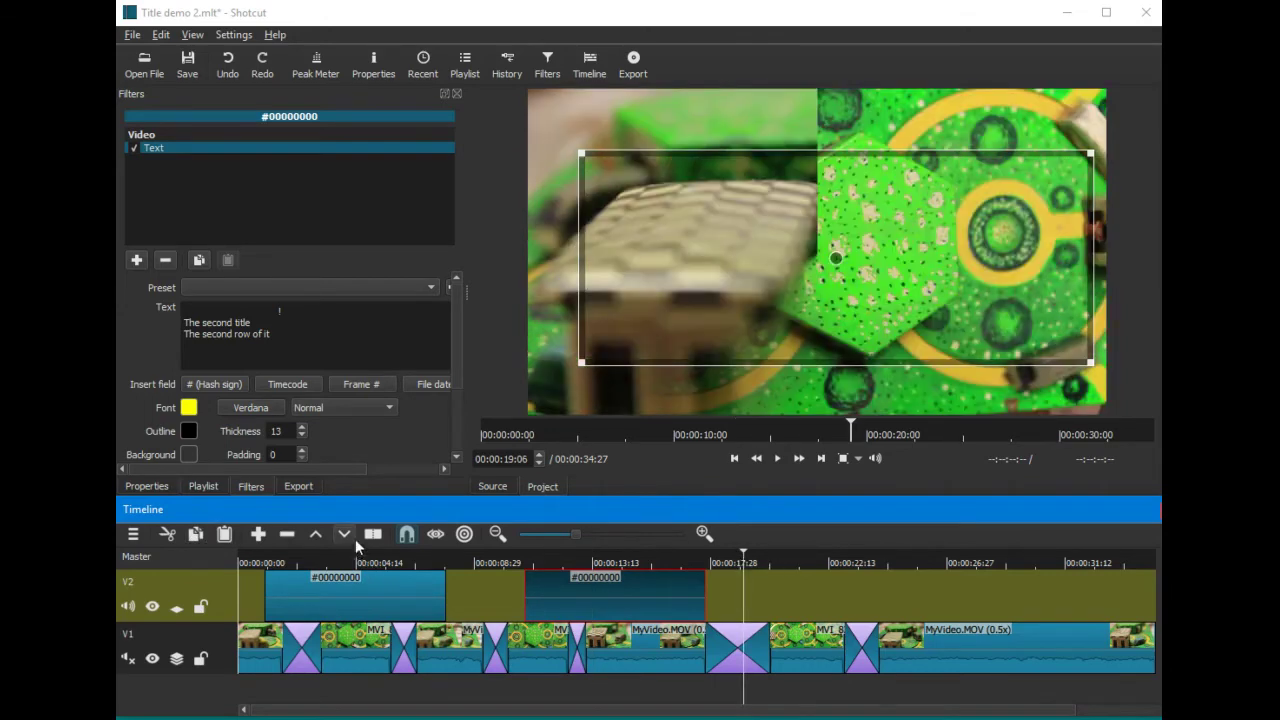
click(344, 535)
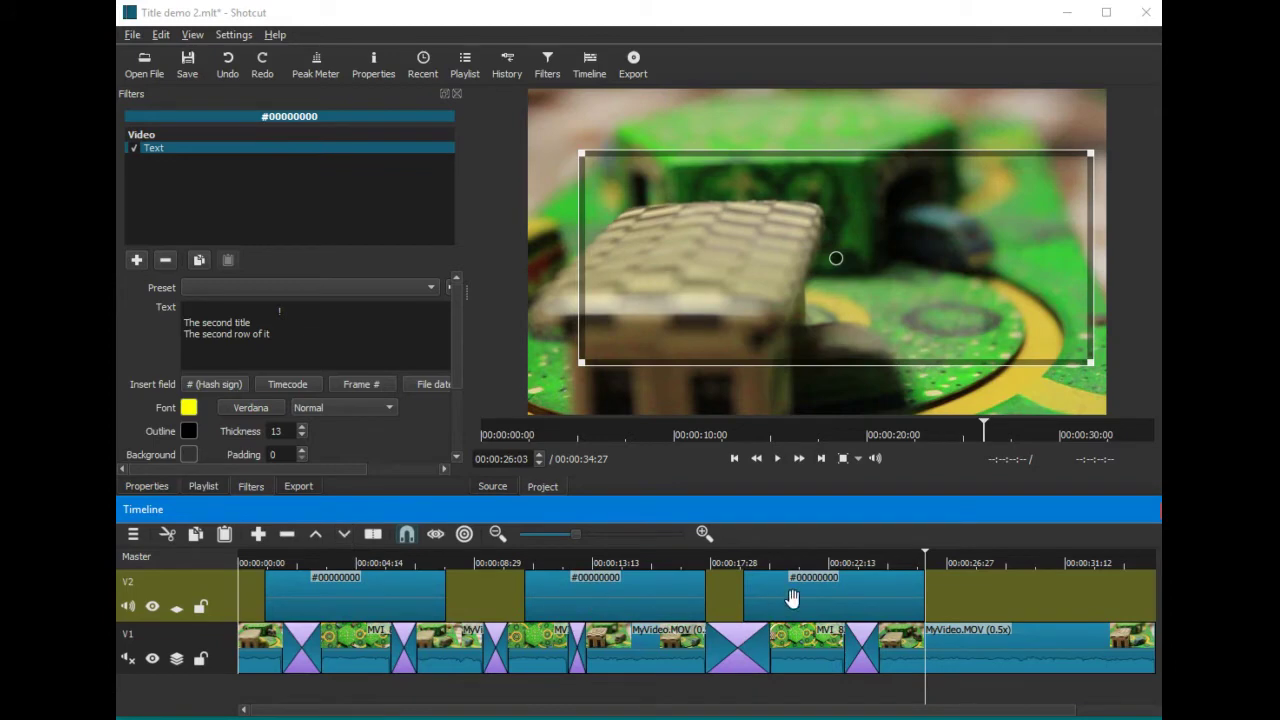
- Replace the two lines "The second title" and "The second row of it" in the third title clip with "The third title"
click(792, 598)
click(820, 590)
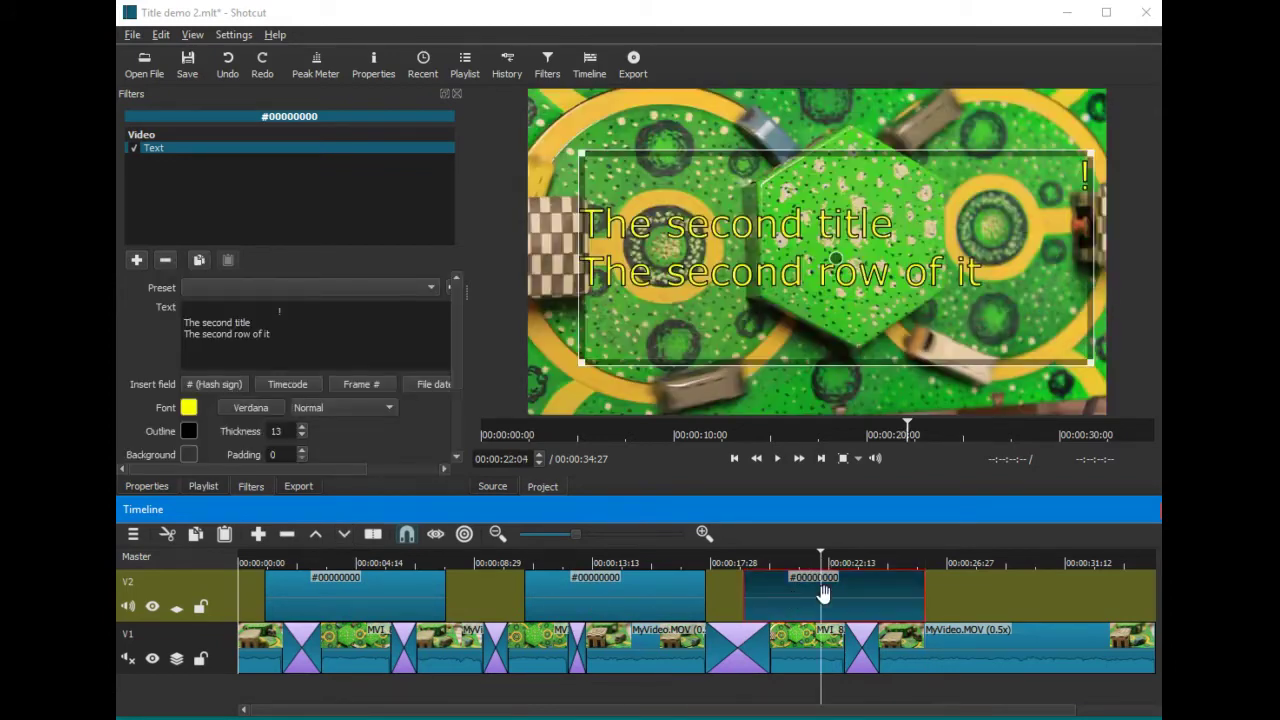
click(272, 334)
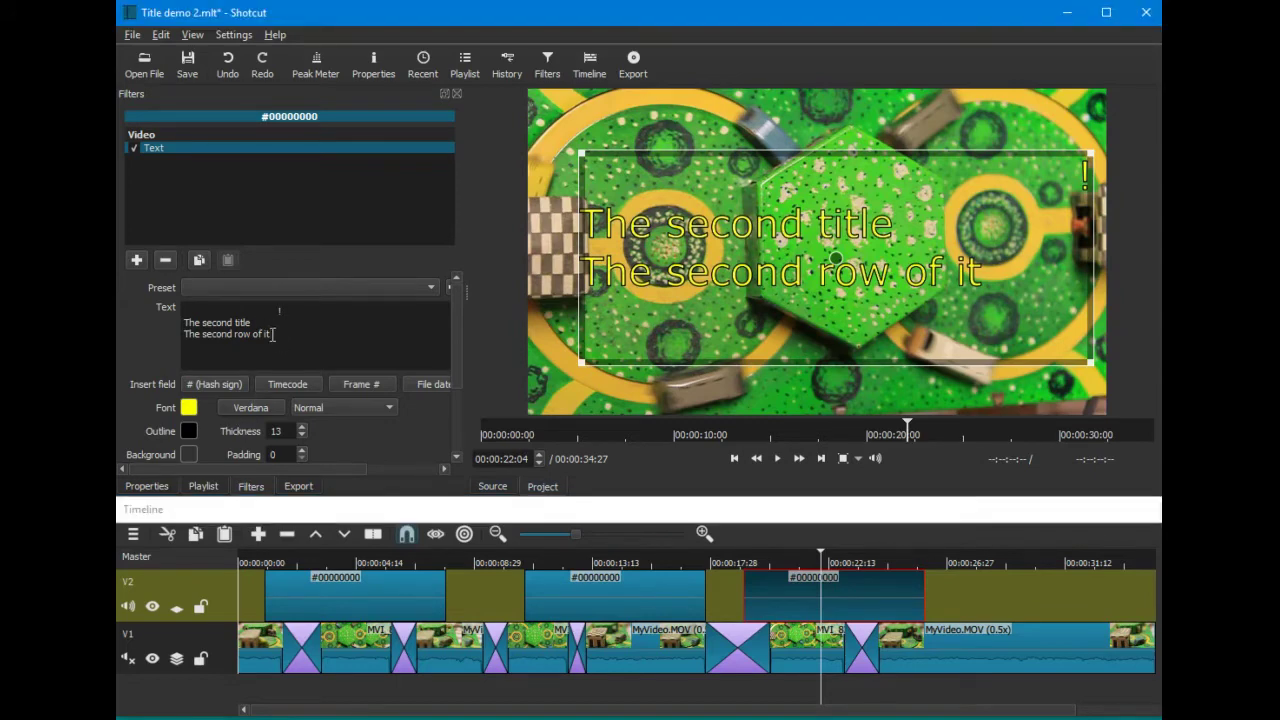
key(BackSpace)
key(BackSpace)
key(BackSpace)
key(BackSpace)
key(BackSpace)
key(BackSpace)
key(BackSpace)
key(BackSpace)
key(BackSpace)
key(BackSpace)
key(BackSpace)
key(BackSpace)
key(BackSpace)
key(BackSpace)
key(BackSpace)
key(BackSpace)
key(BackSpace)
key(BackSpace)
key(BackSpace)
key(BackSpace)
key(BackSpace)
key(BackSpace)
key(BackSpace)
key(BackSpace)
key(BackSpace)
key(BackSpace)
key(BackSpace)
key(BackSpace)
key(BackSpace)
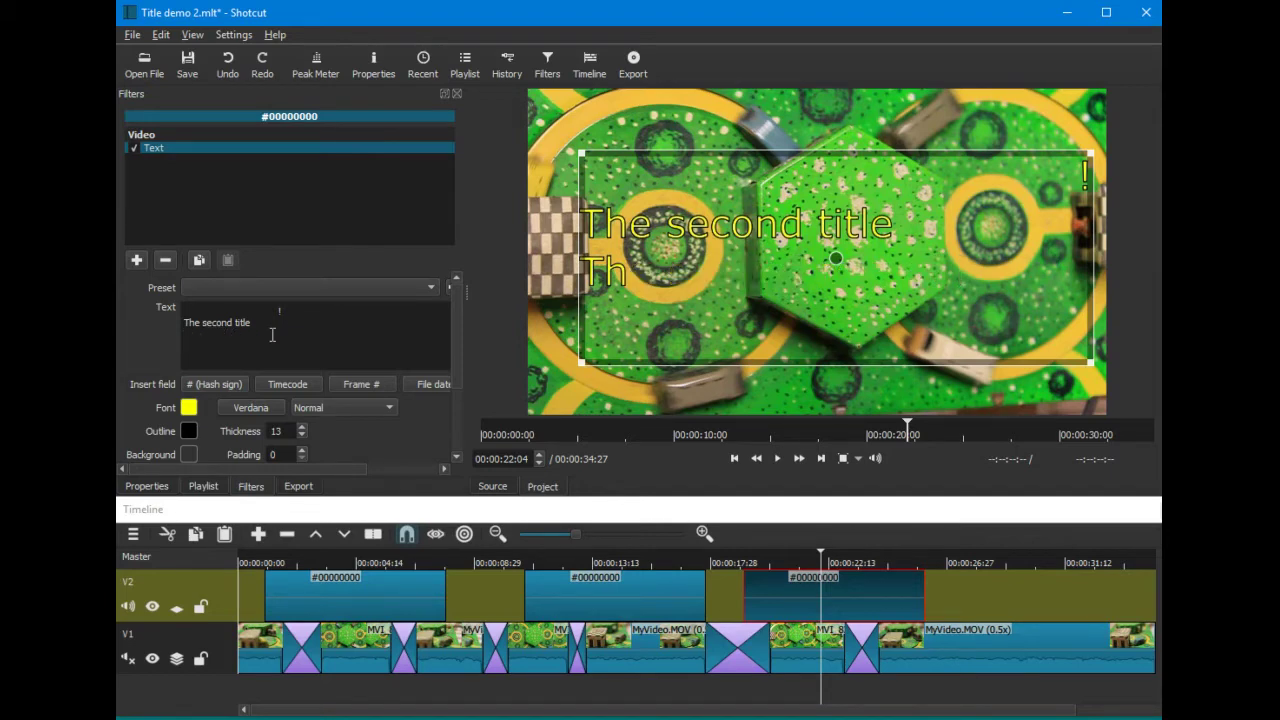
key(BackSpace)
key(BackSpace)
key(BackSpace)
key(BackSpace)
key(BackSpace)
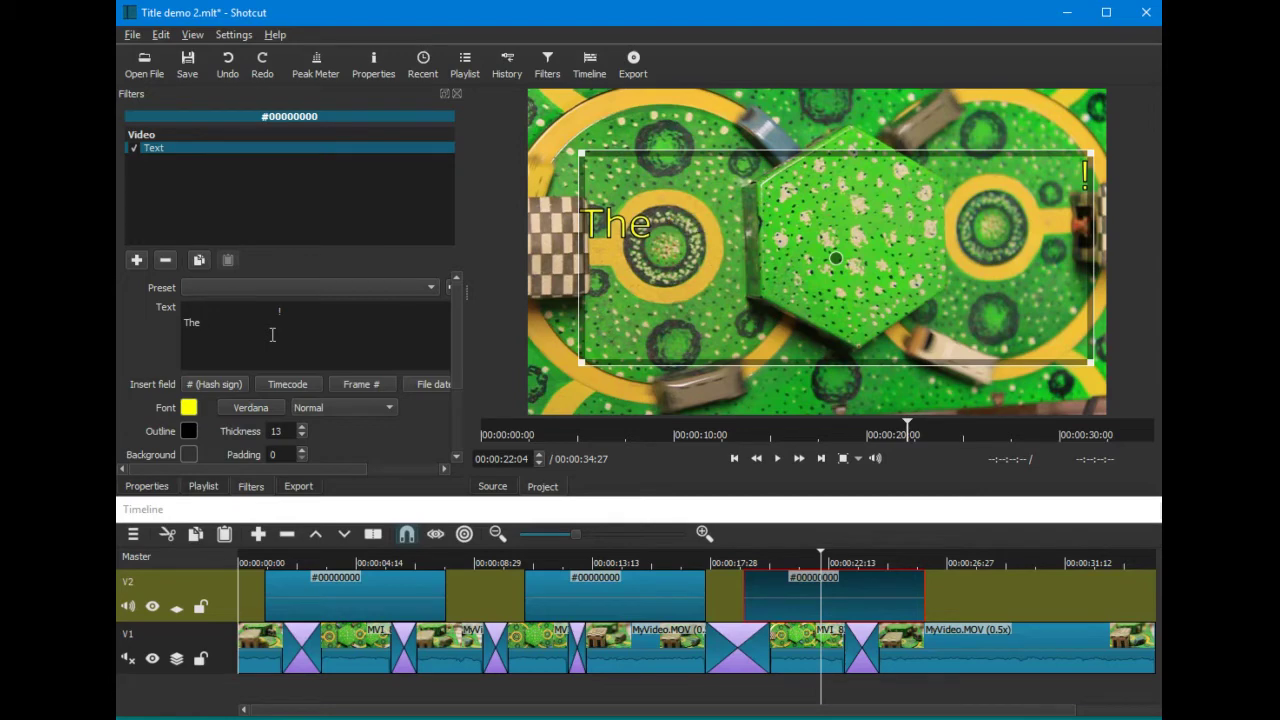
text(third title)
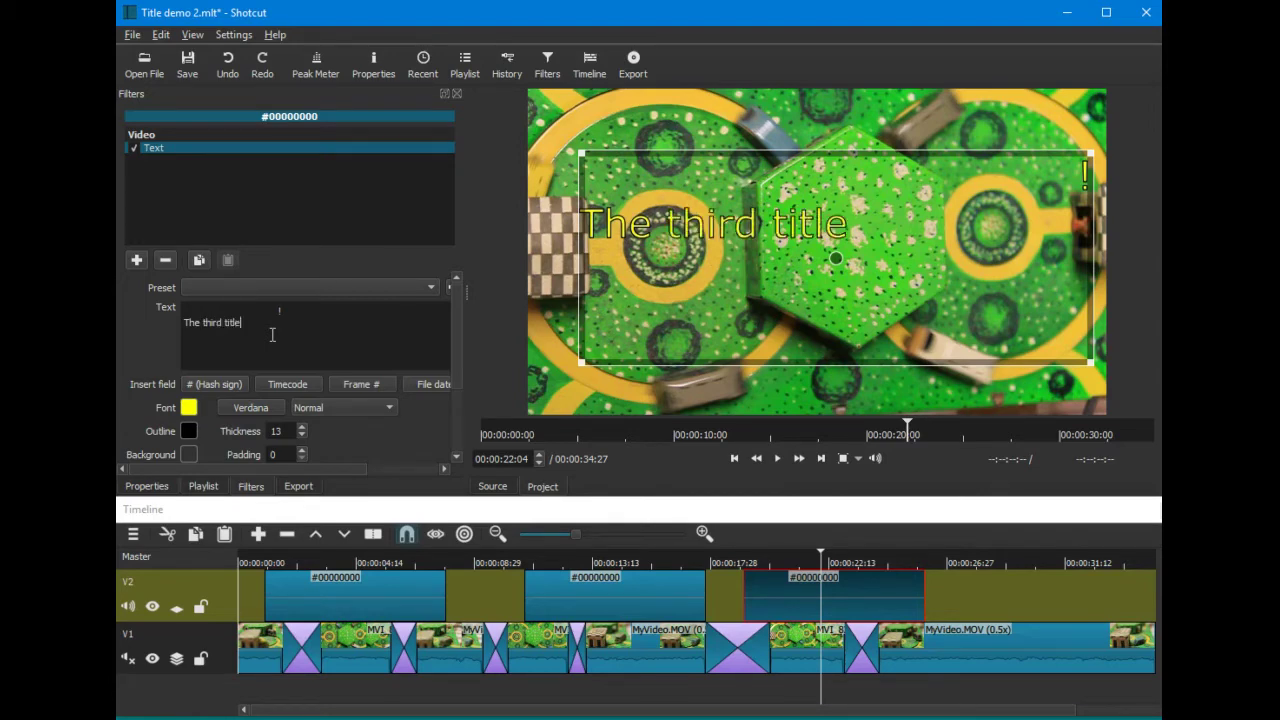
- Add the lines "The second row" and "The third row" below "The third title" in the text
key(Return)
text(The seco)
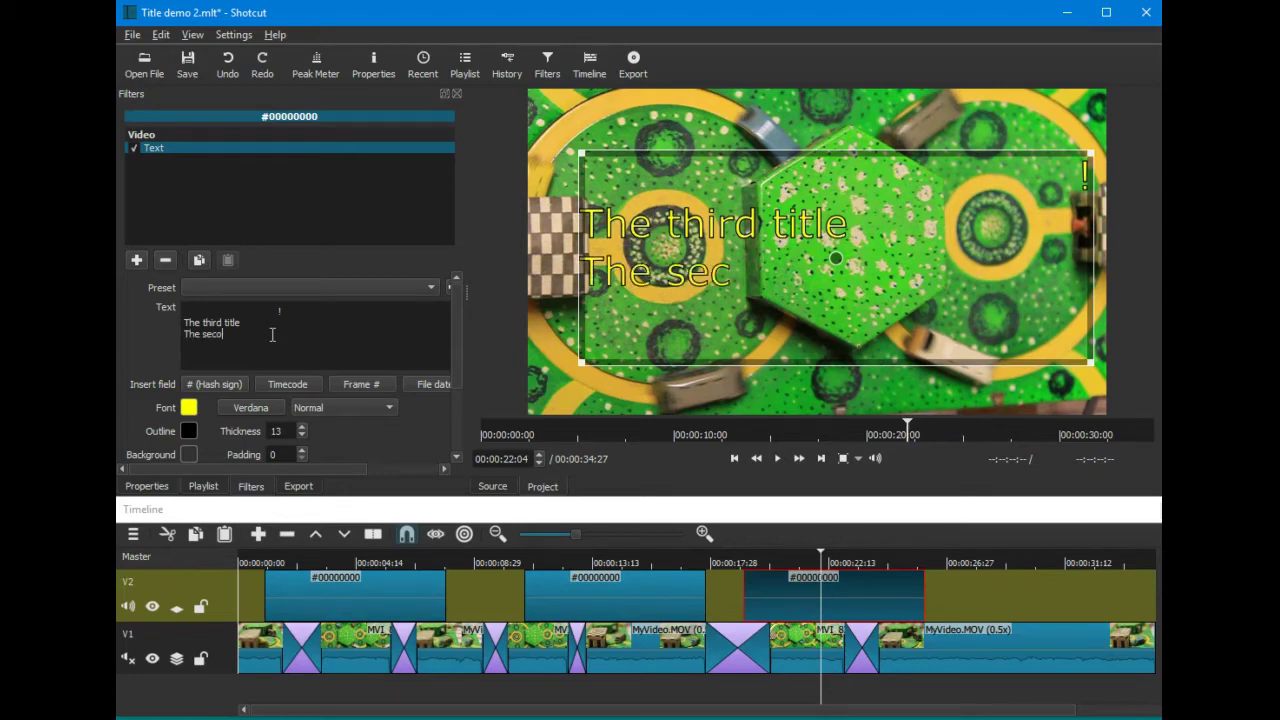
text(nd row )
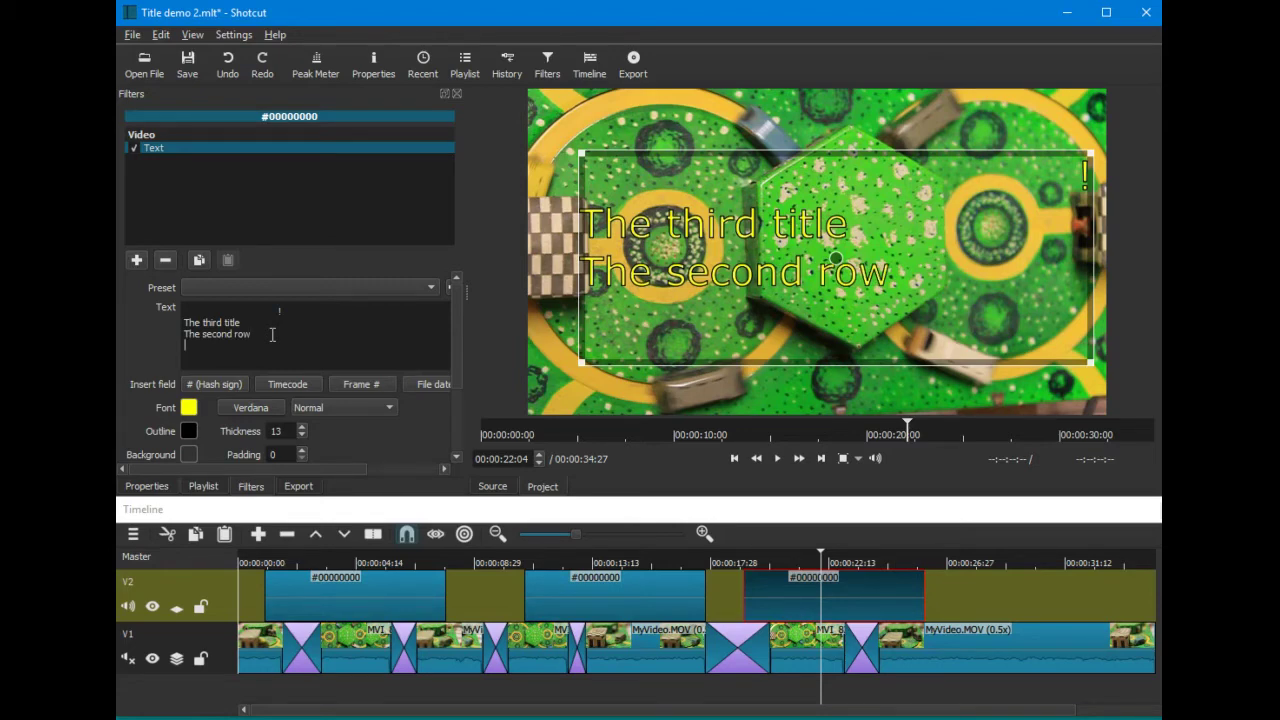
text(The third ro)
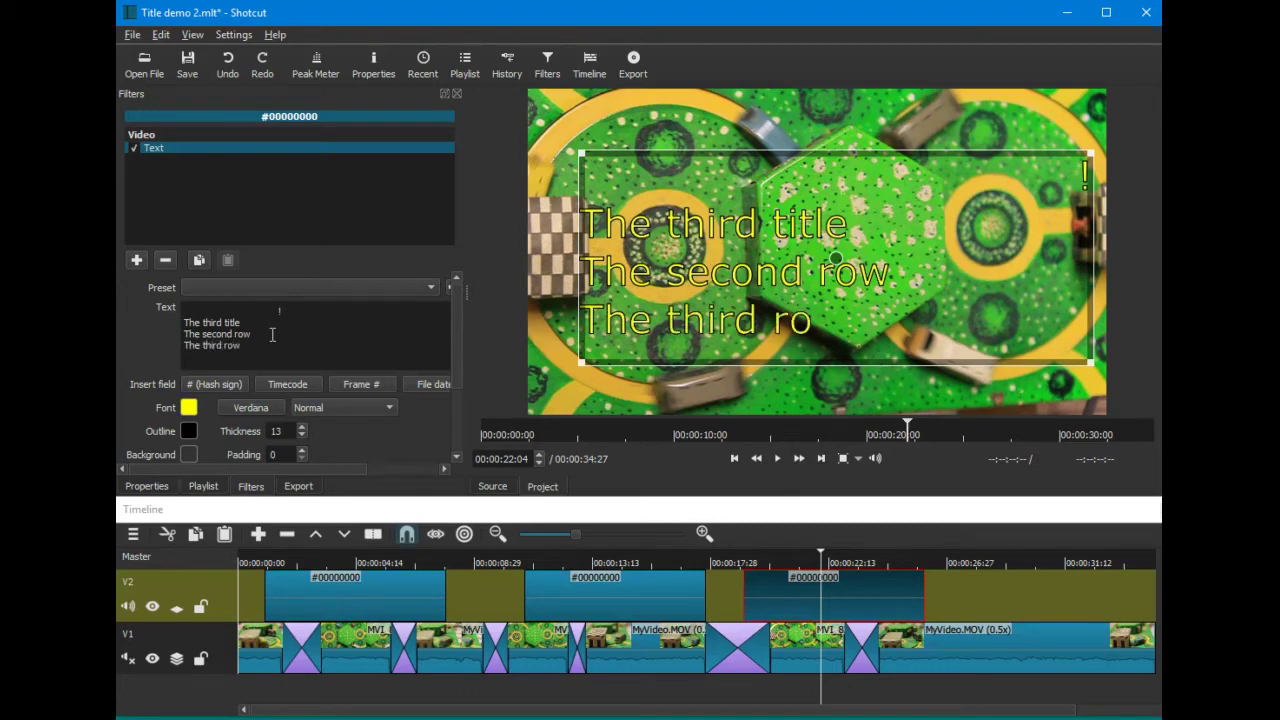
text(w)
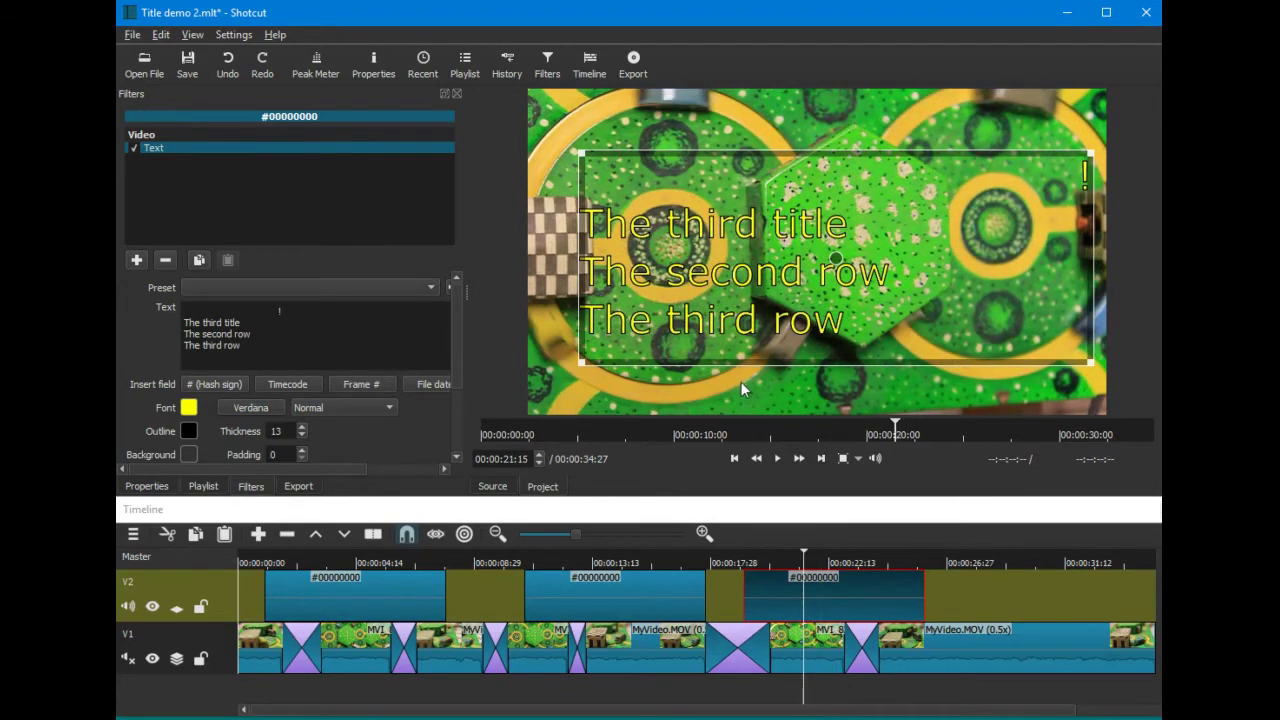
- Overwrite a copy of the third title clip onto V2 at 00:00:28:04 and trim its end to finish before the V1 footage does
click(810, 606)
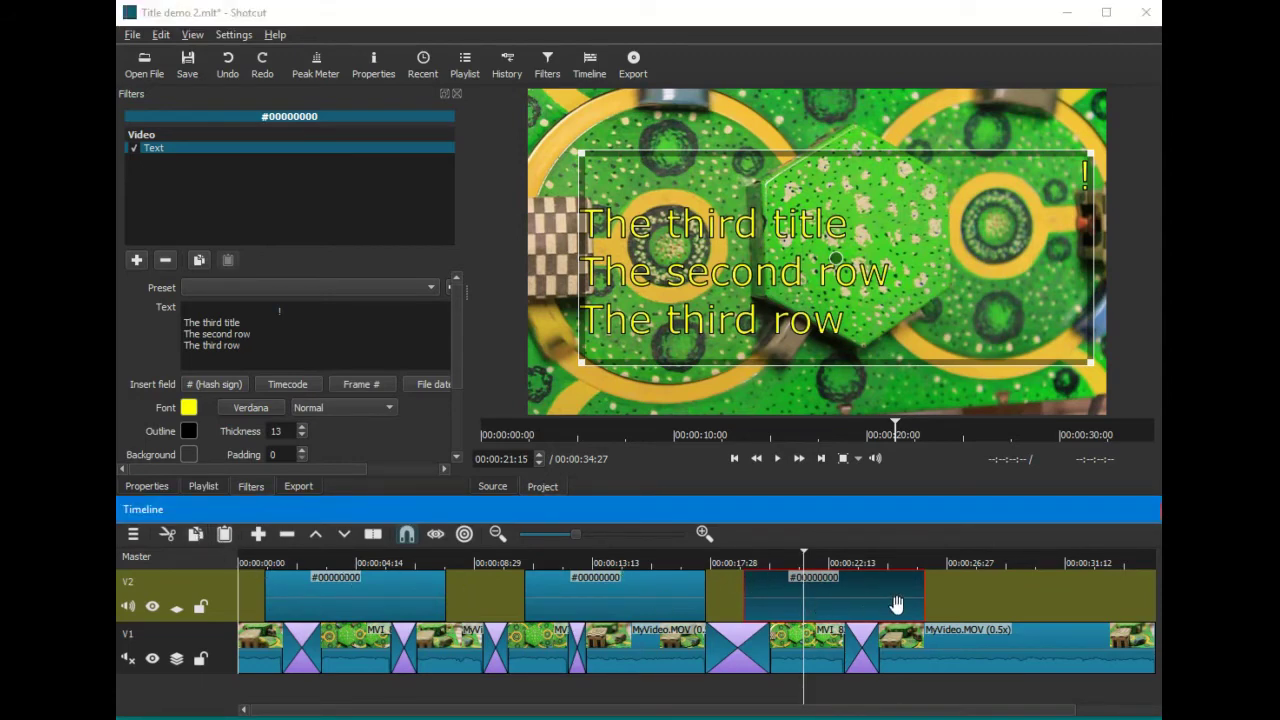
click(980, 564)
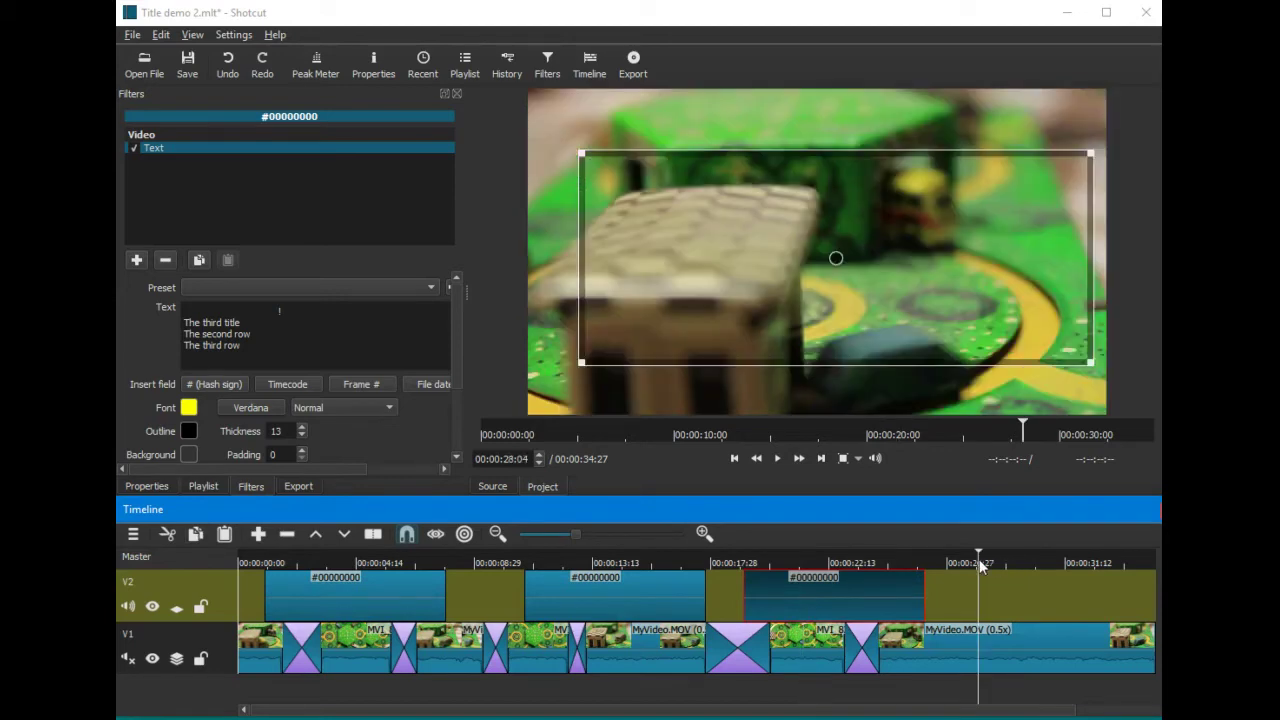
click(339, 532)
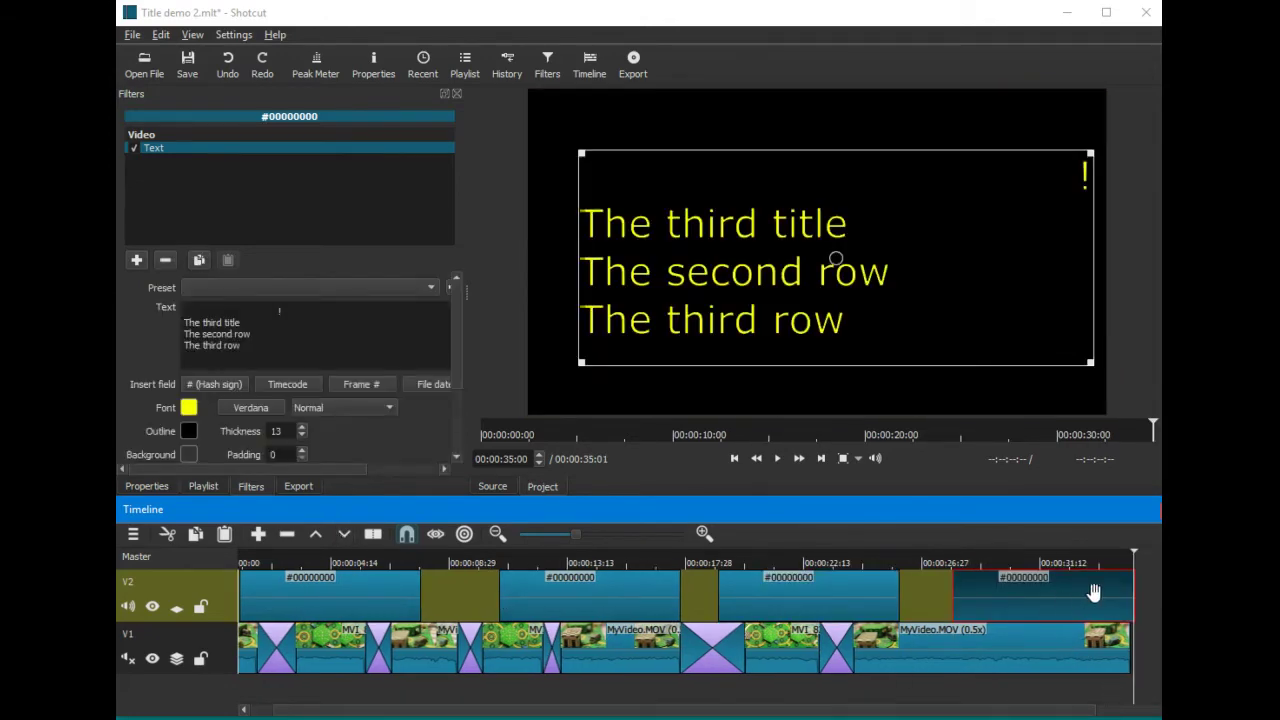
drag(1131, 597, 998, 588)
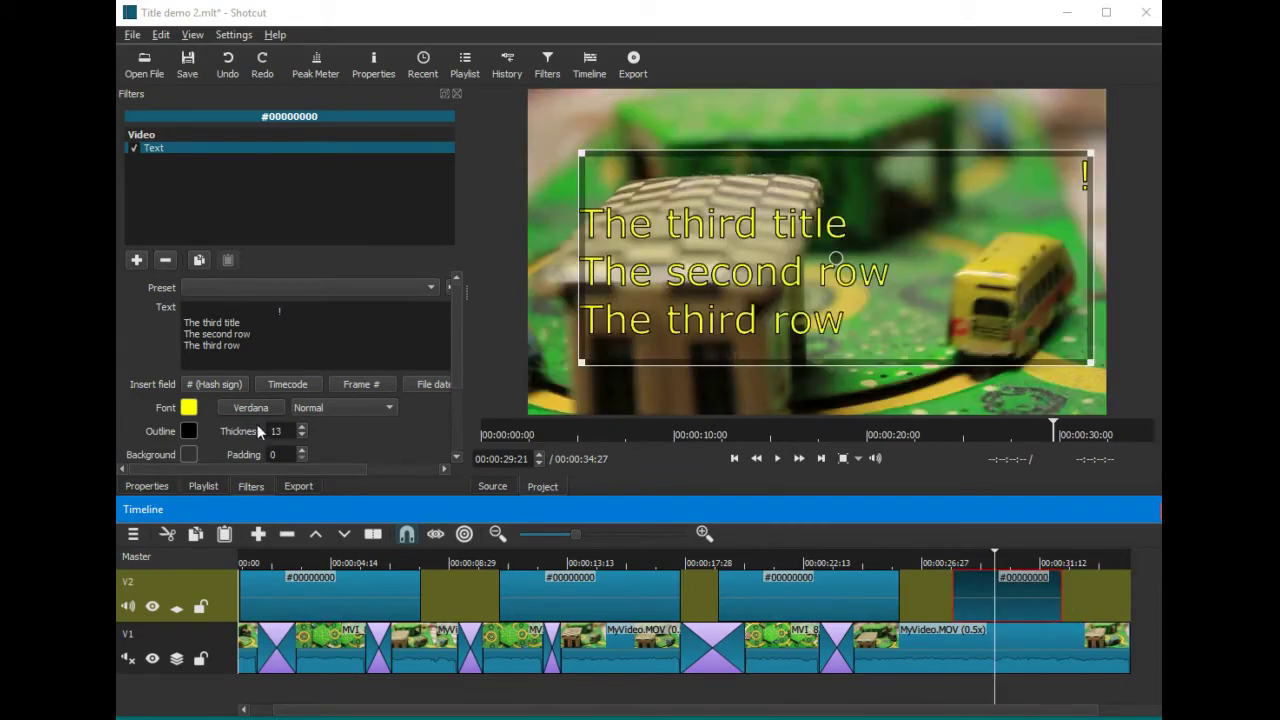
- Replace the three text lines of the fourth title clip with "The last title"
click(241, 350)
drag(241, 350, 171, 324)
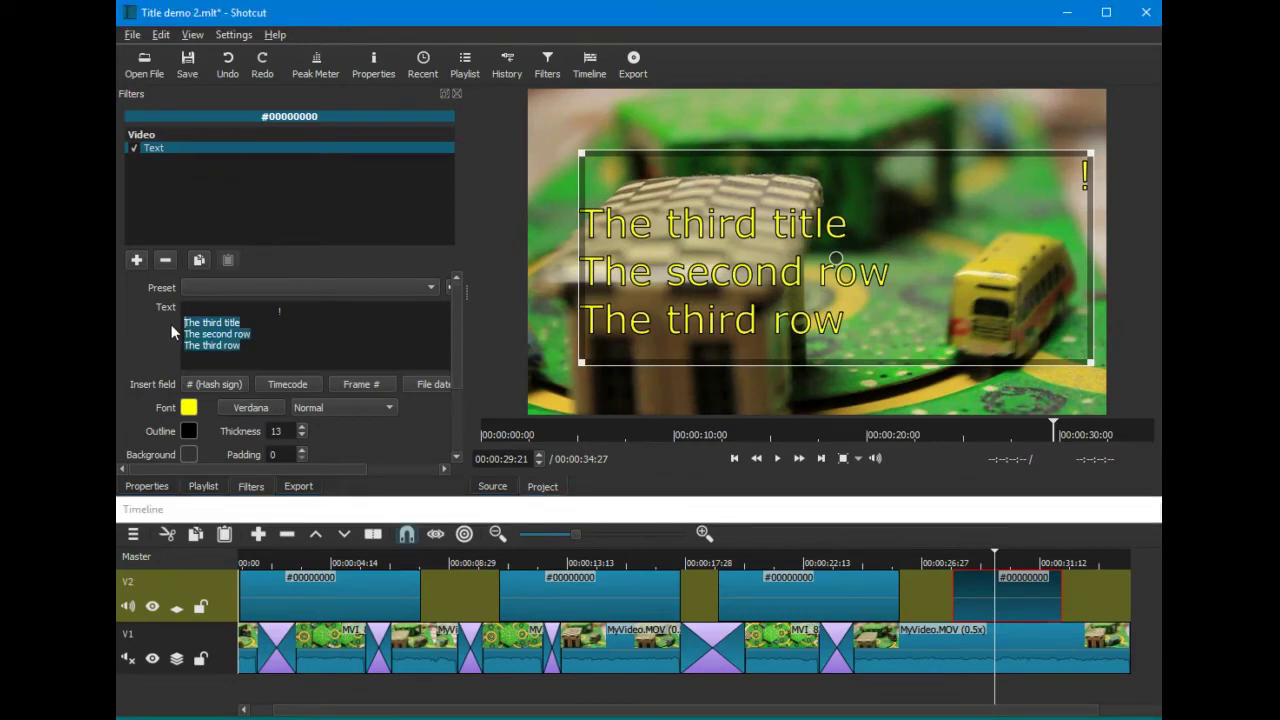
key(BackSpace)
text(The la)
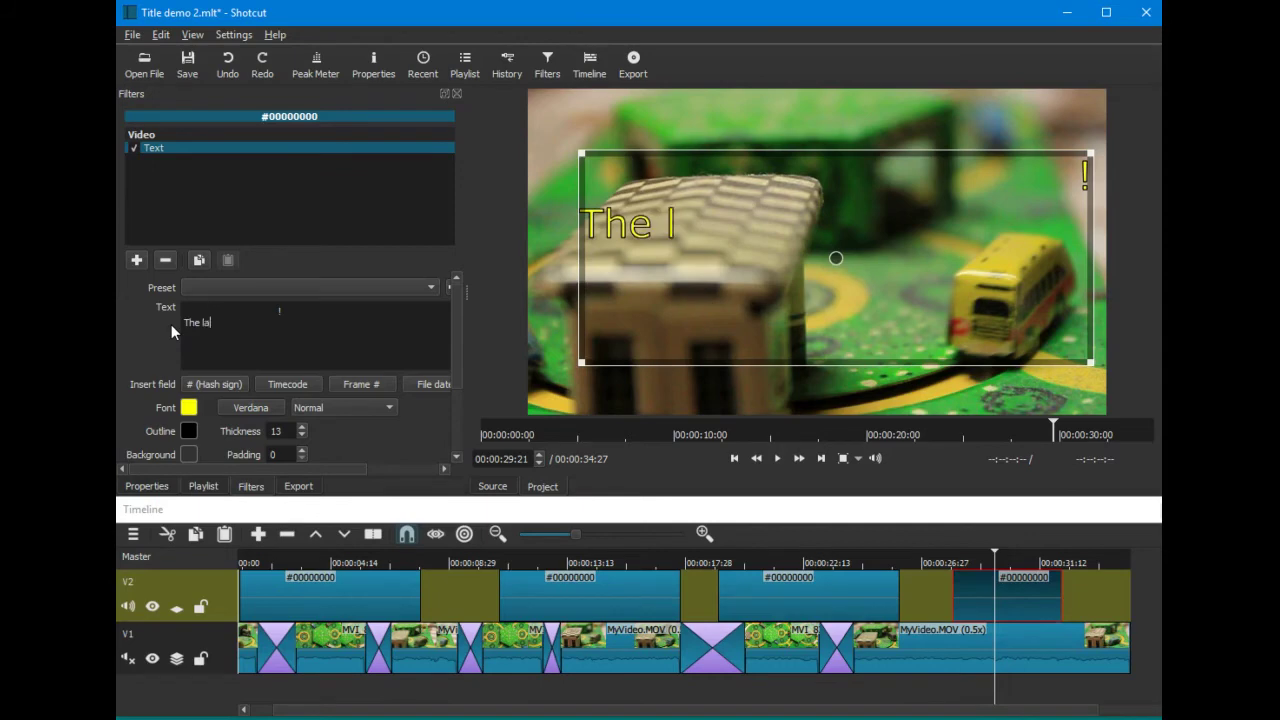
text(st title)
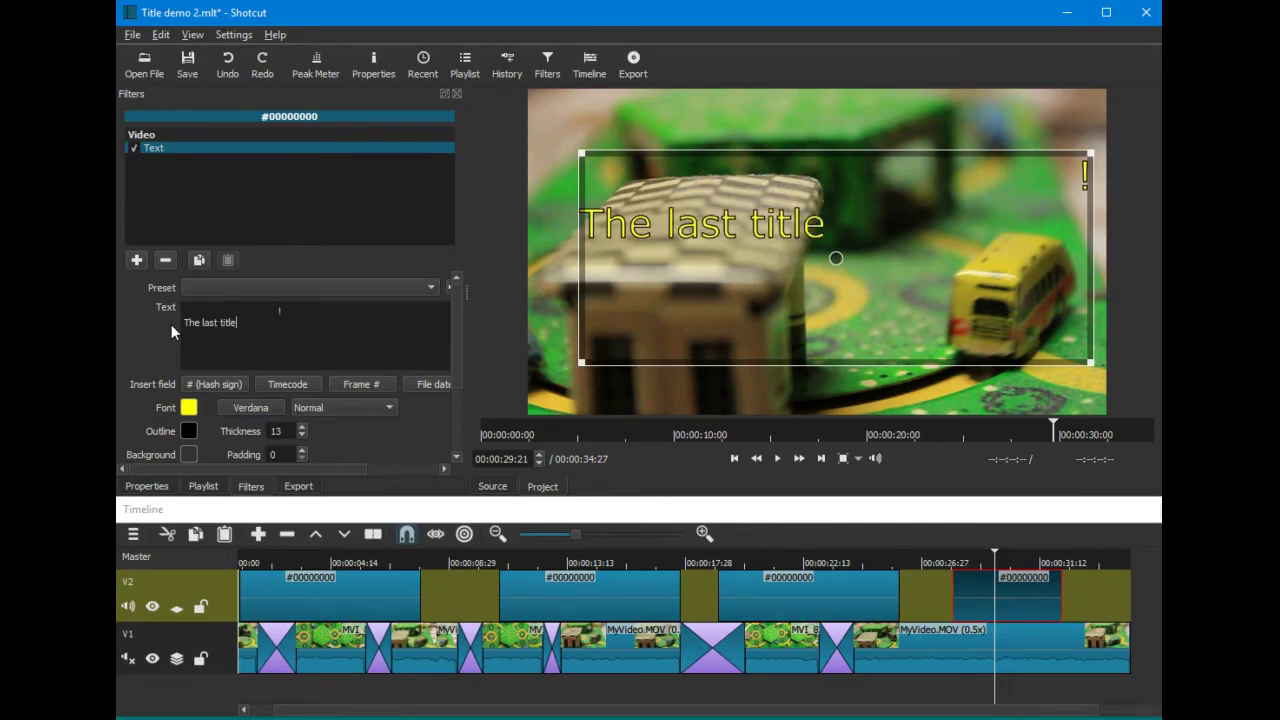
- Preview each of the four titles over the footage, from the first title clip to the last
click(329, 566)
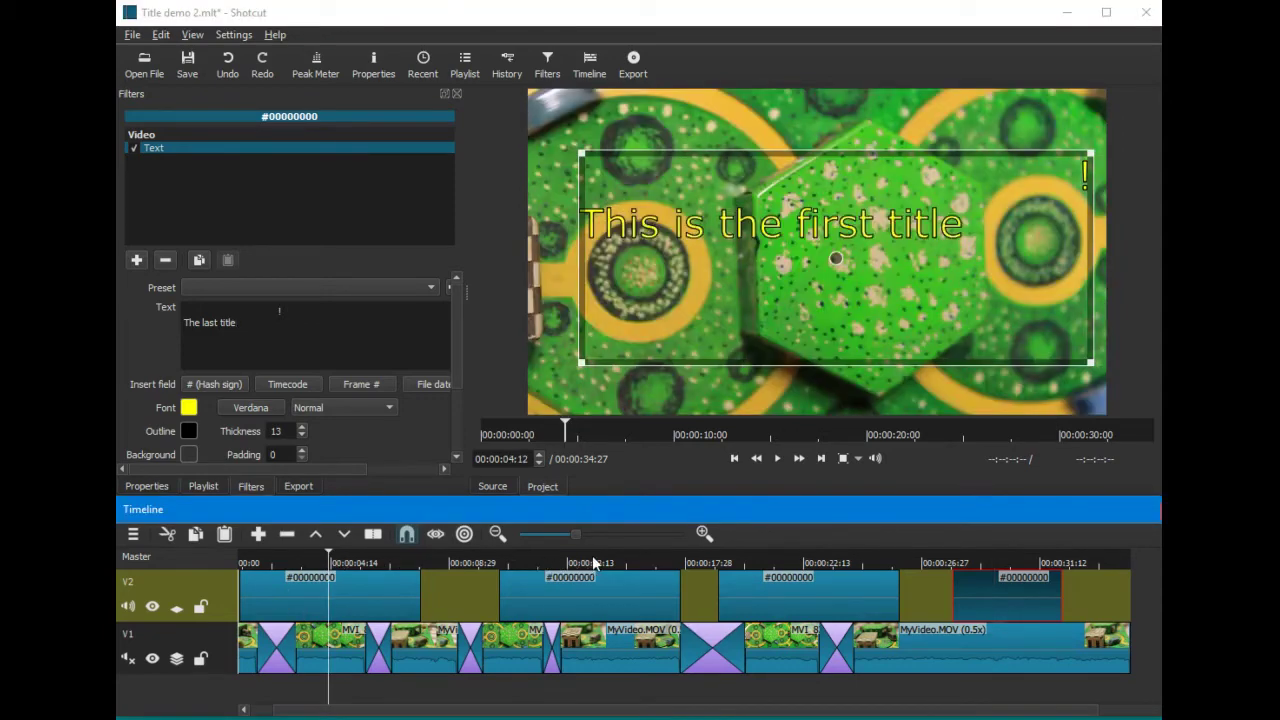
click(583, 565)
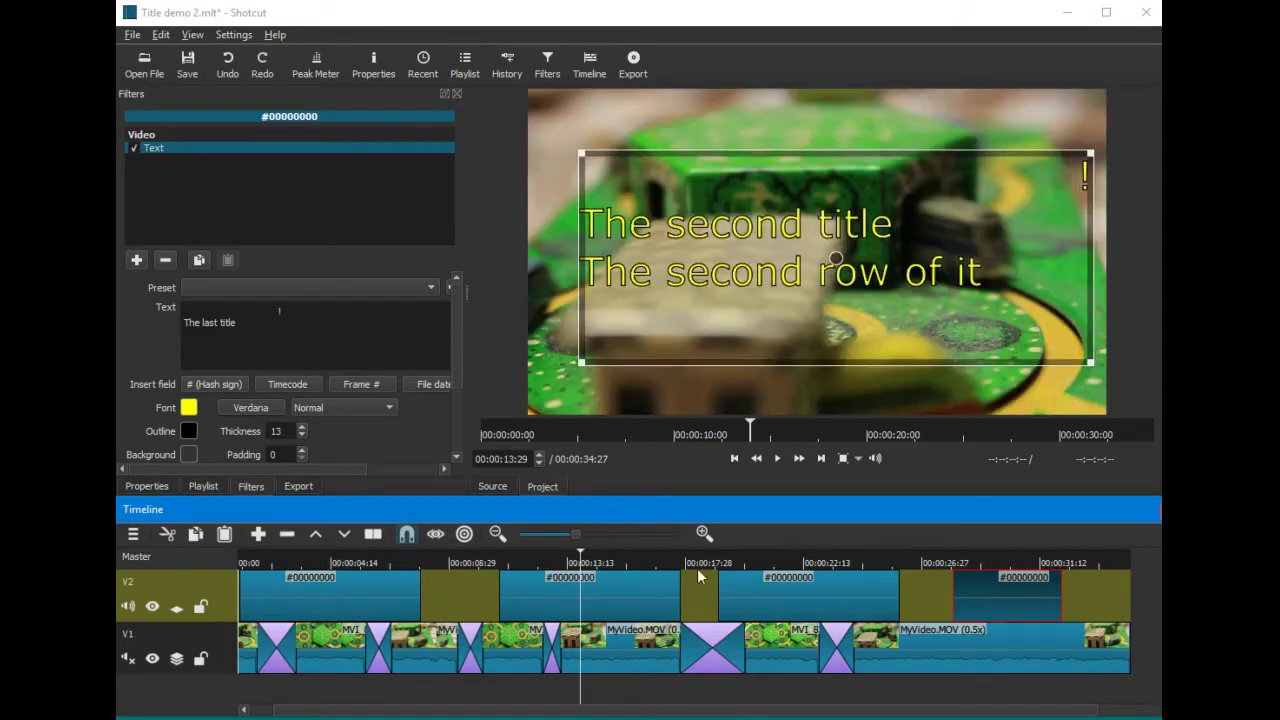
click(796, 559)
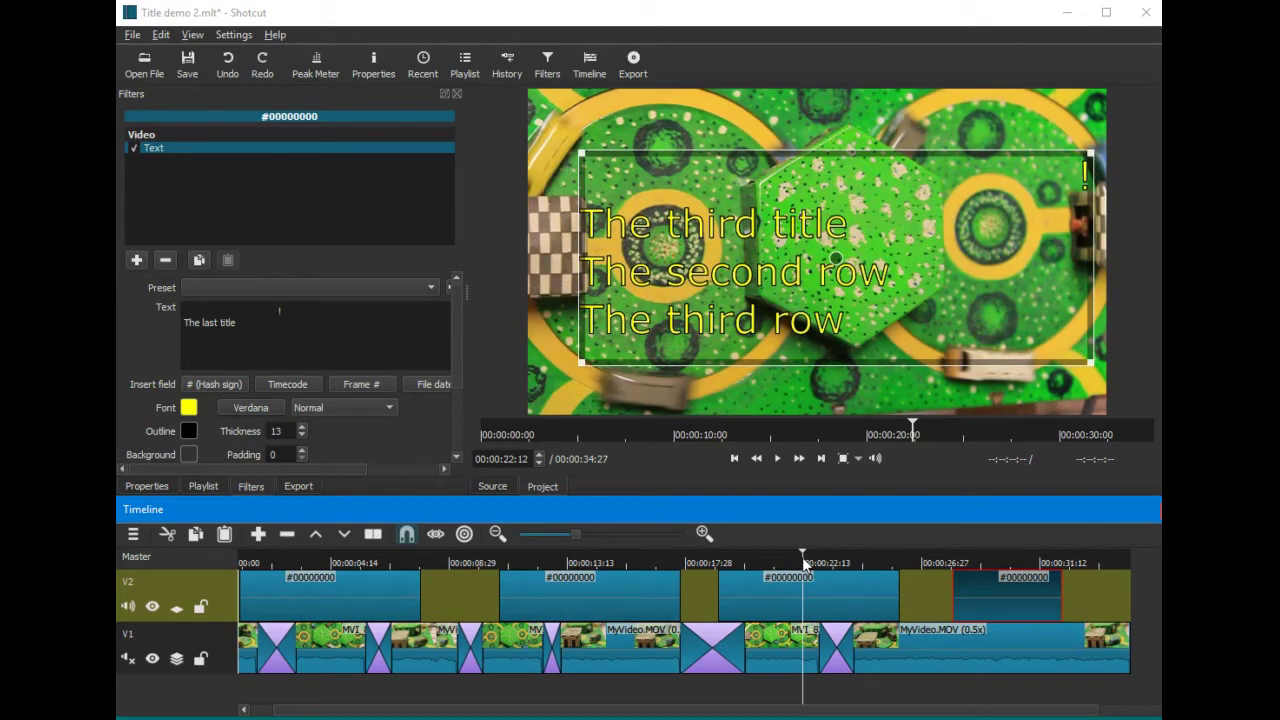
click(1003, 559)
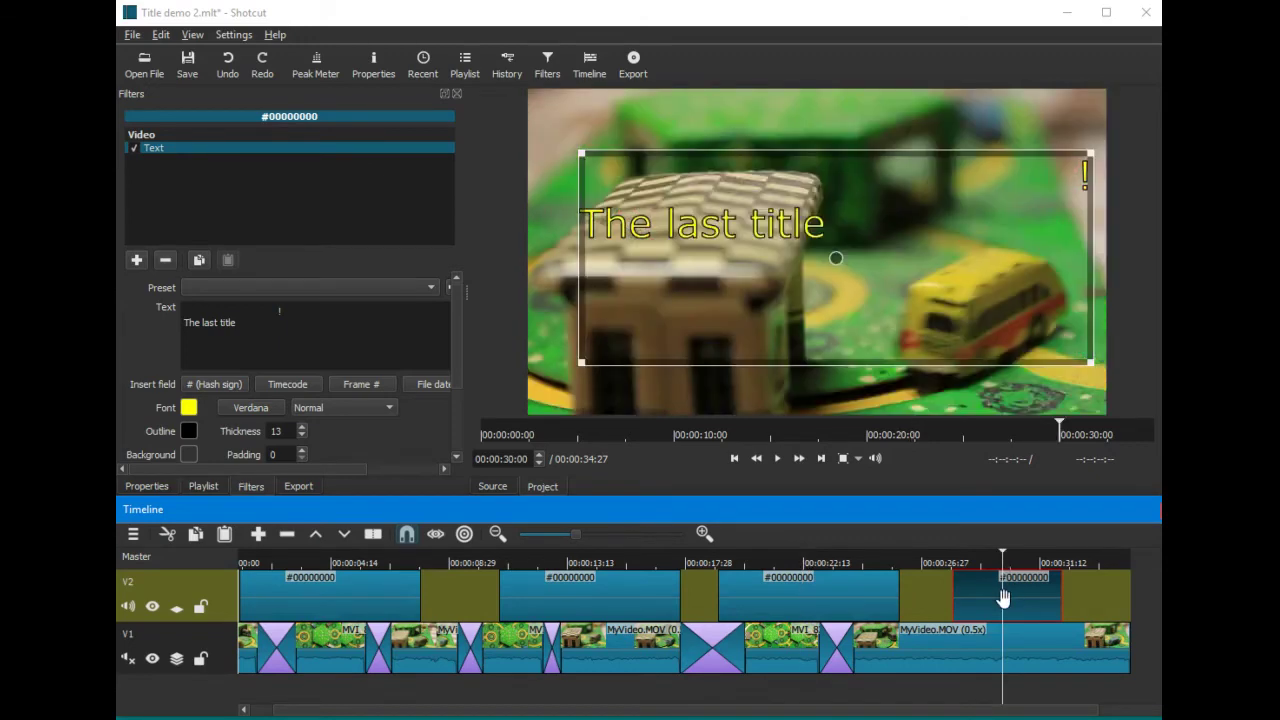
- Add Fade In Video and Fade Out Video filters to the last title clip, with the fade-out adjusting opacity instead of fading with black
click(136, 261)
scroll(306, 350, down, 2)
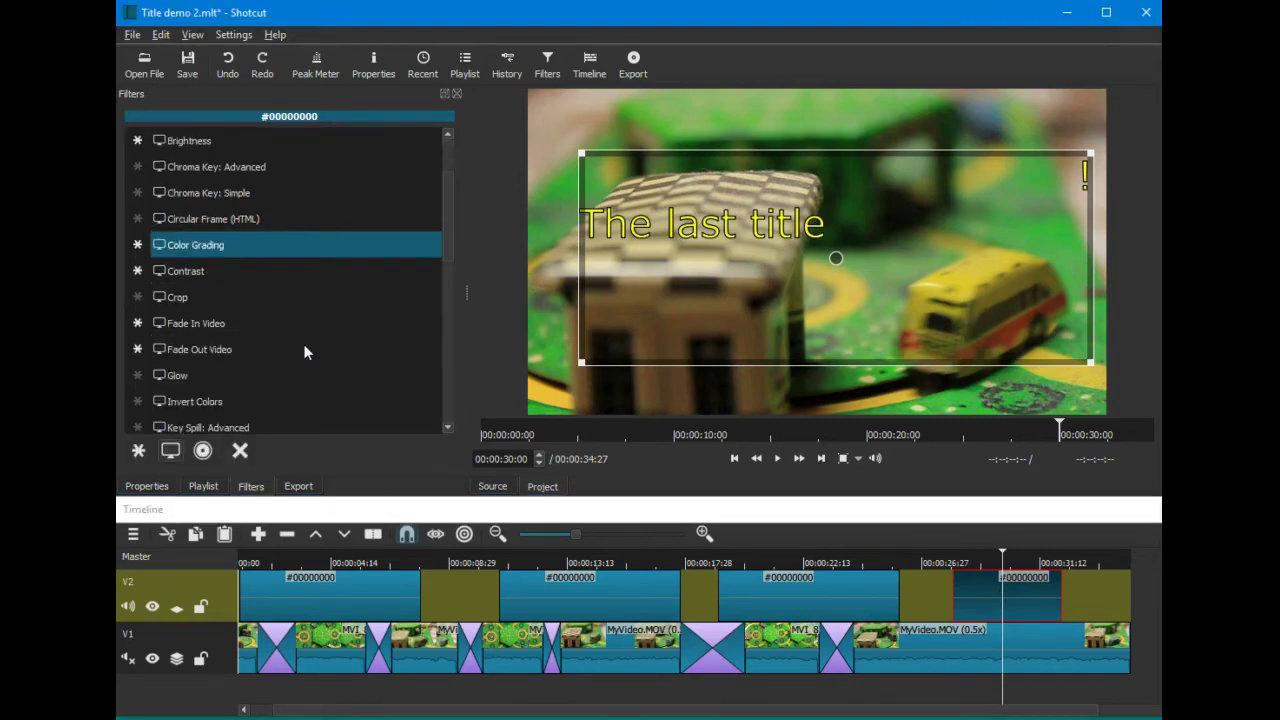
scroll(306, 352, down, 1)
click(215, 271)
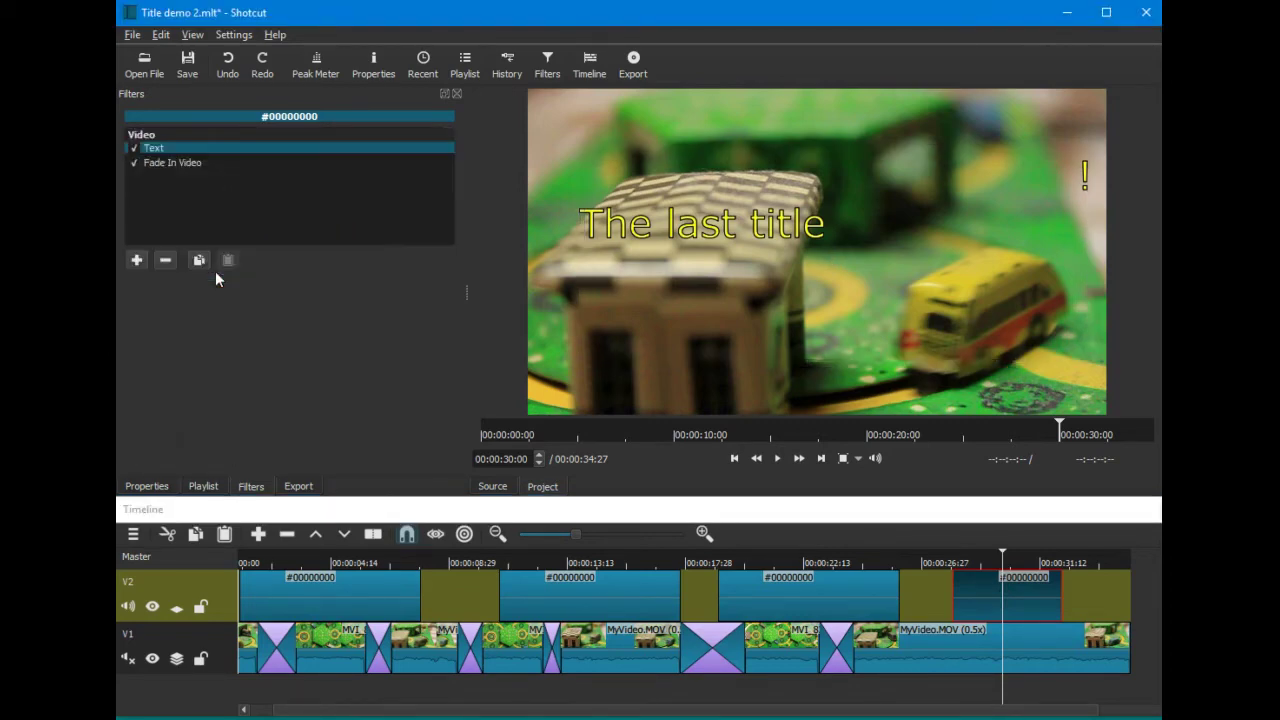
click(136, 261)
scroll(292, 345, down, 2)
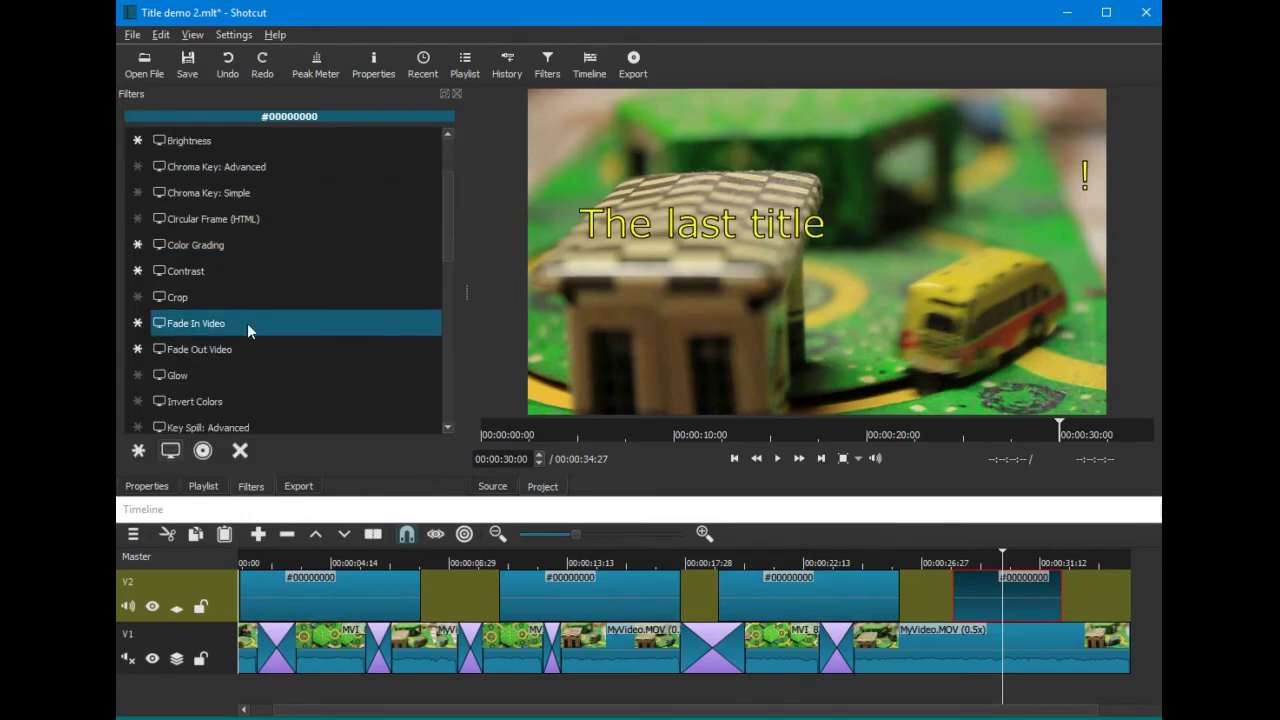
click(197, 350)
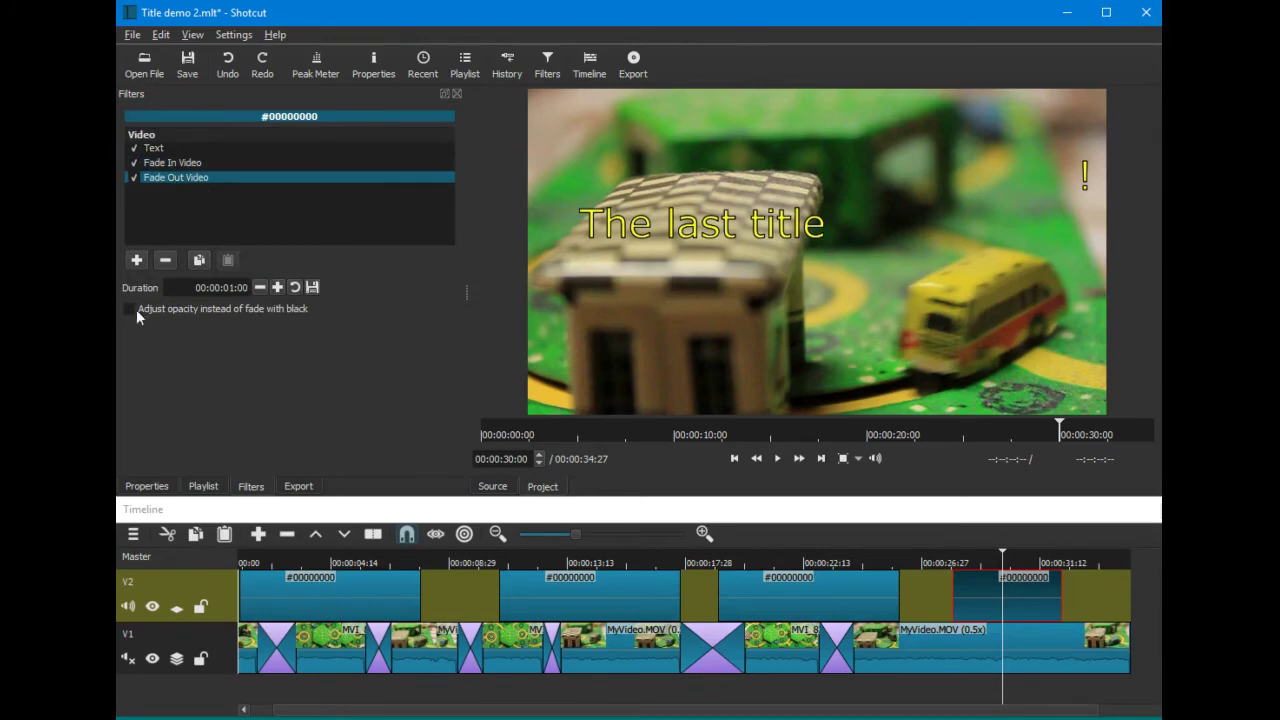
click(998, 600)
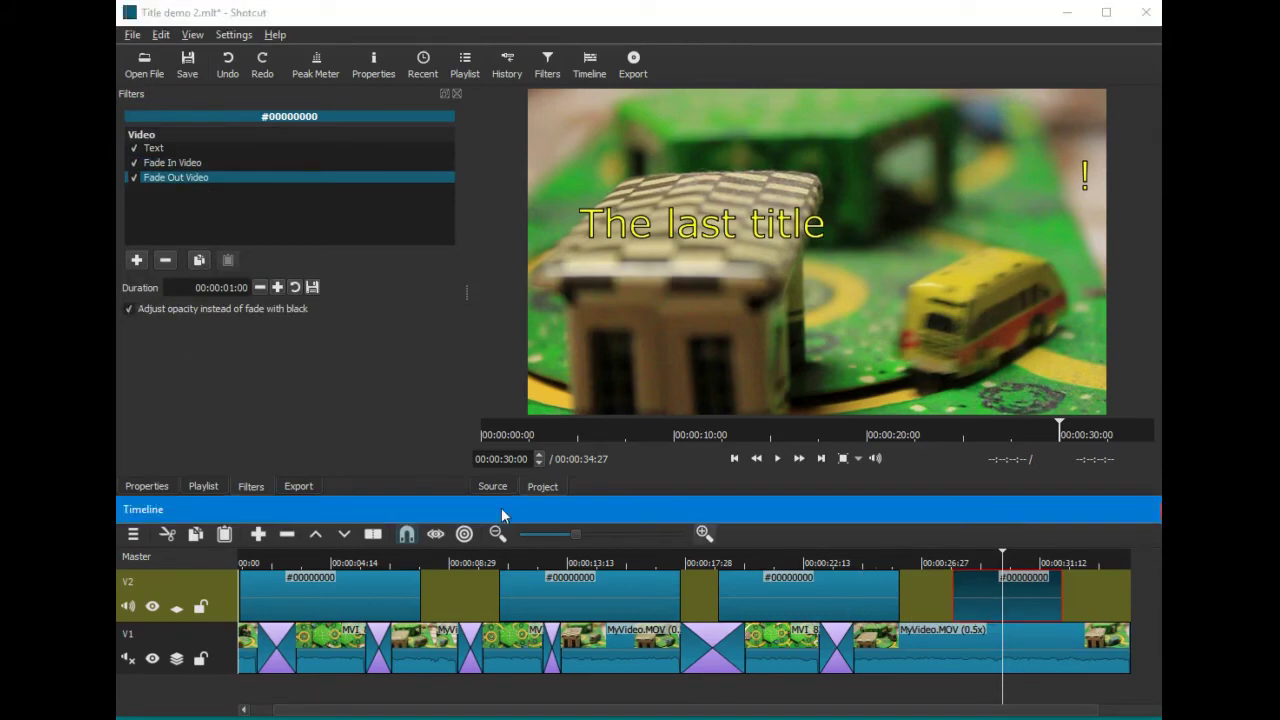
- Delete the exclamation mark from the first line of the last title's text
click(253, 488)
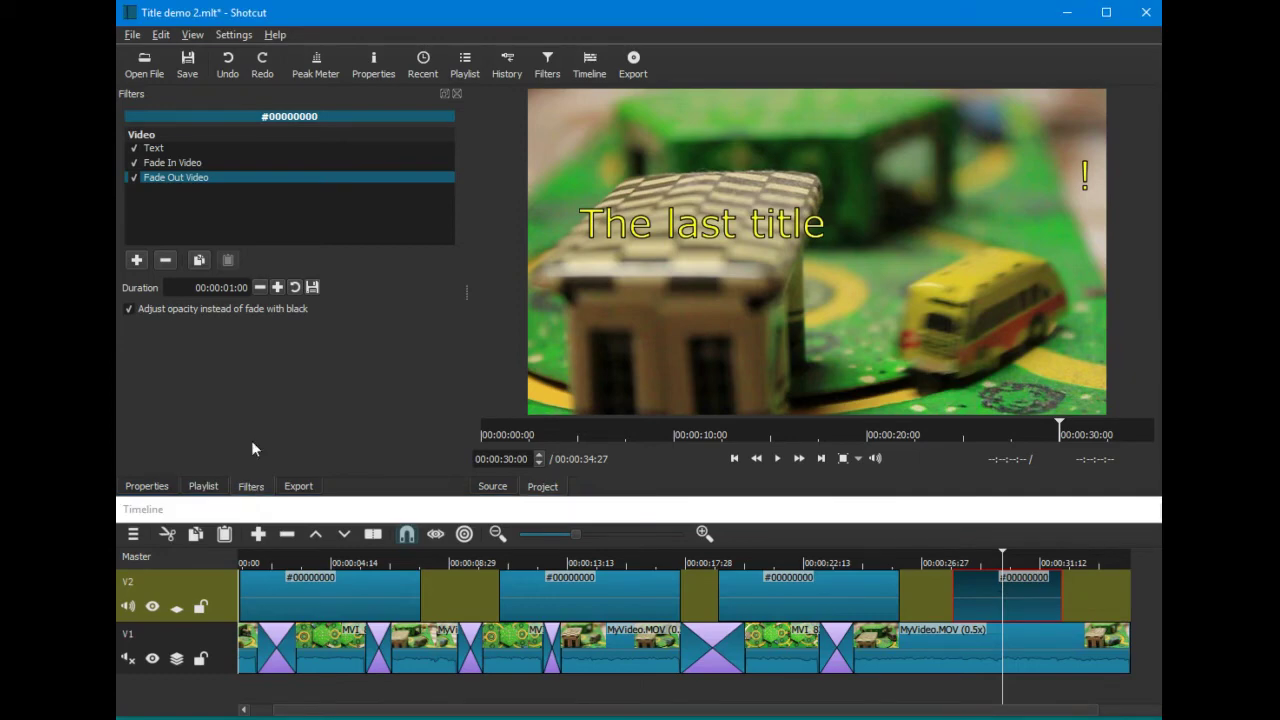
click(152, 150)
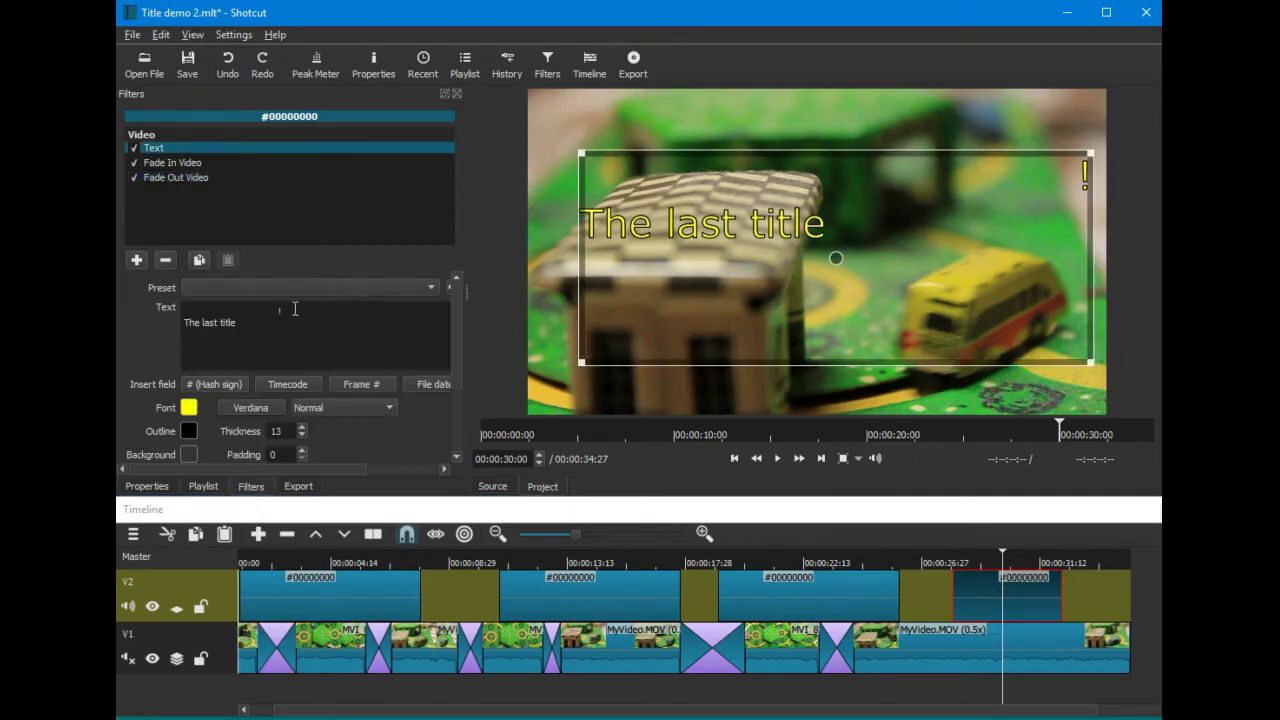
click(292, 311)
- Delete the exclamation mark from the first line of the third title clip's text
click(789, 598)
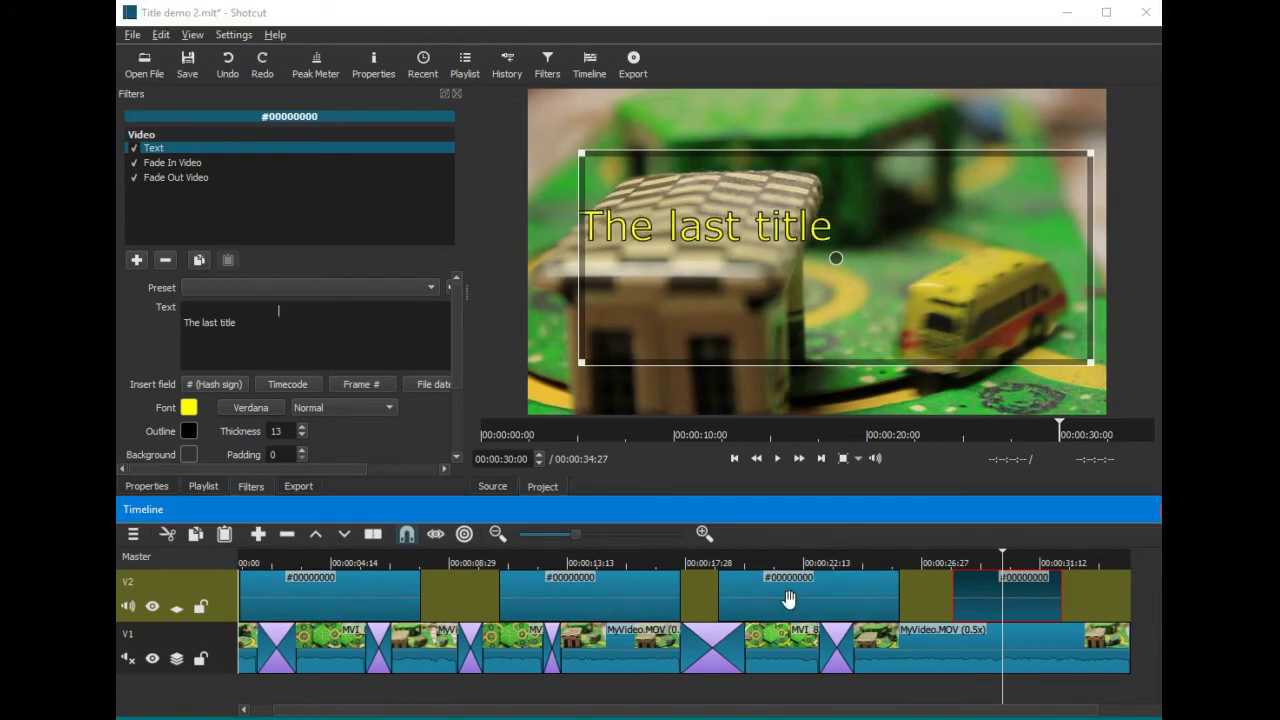
click(789, 598)
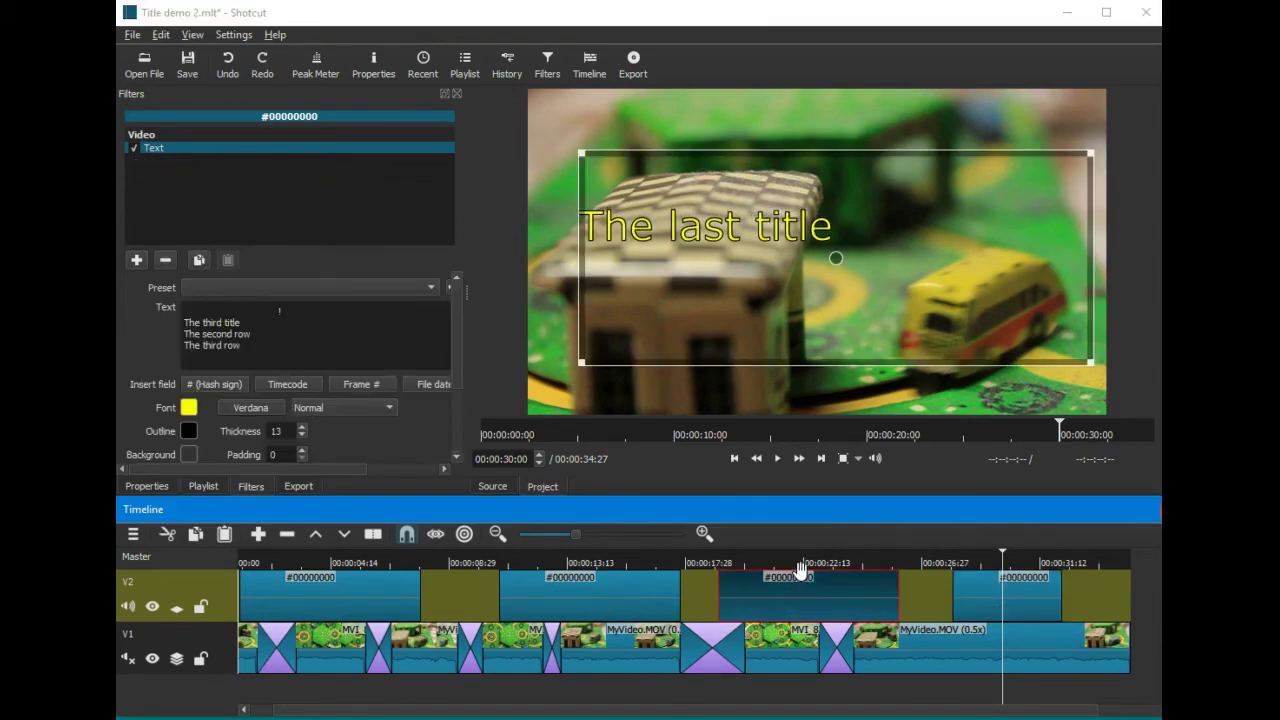
click(805, 563)
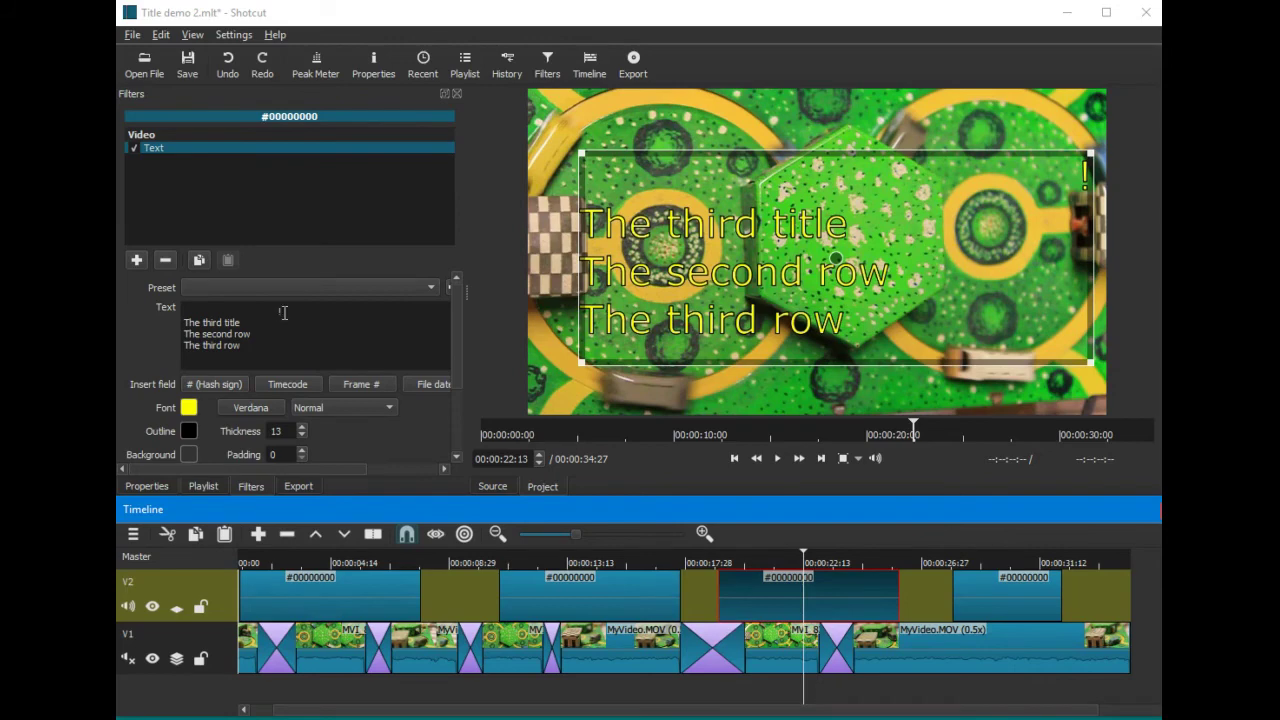
click(283, 312)
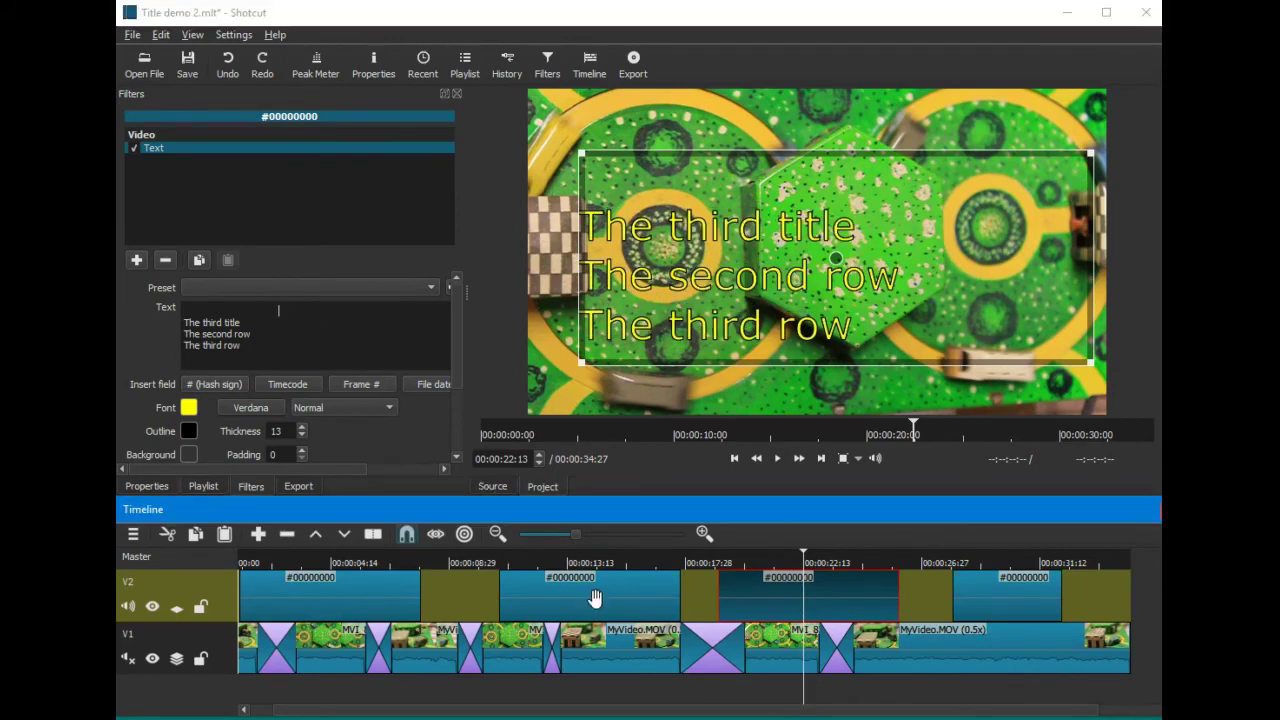
- Delete the exclamation mark from the text of both the second and the first title clips
click(580, 560)
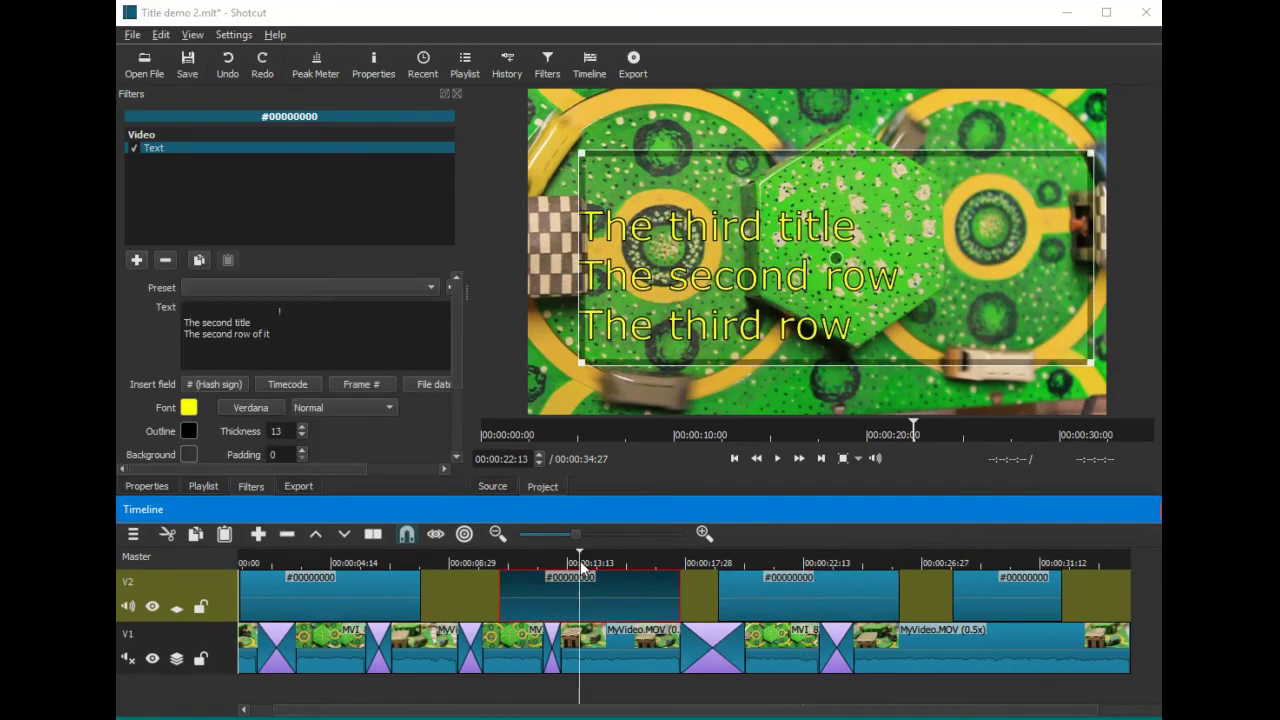
click(284, 313)
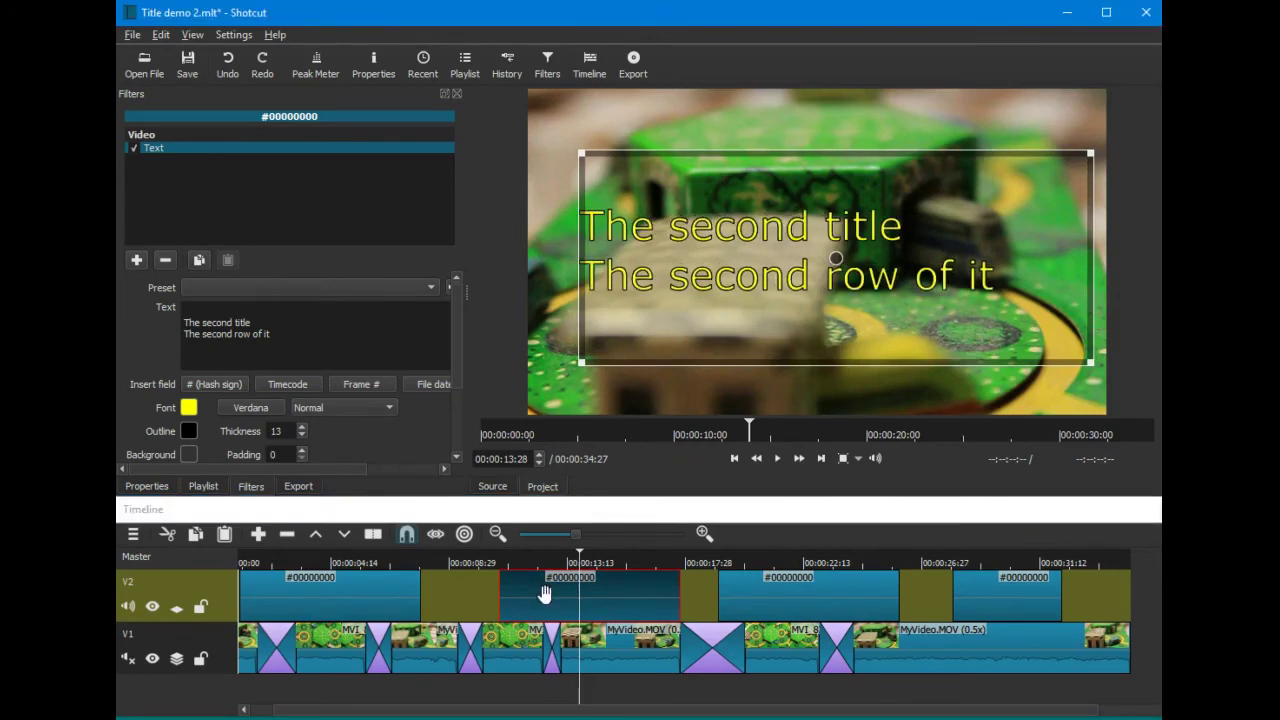
click(327, 552)
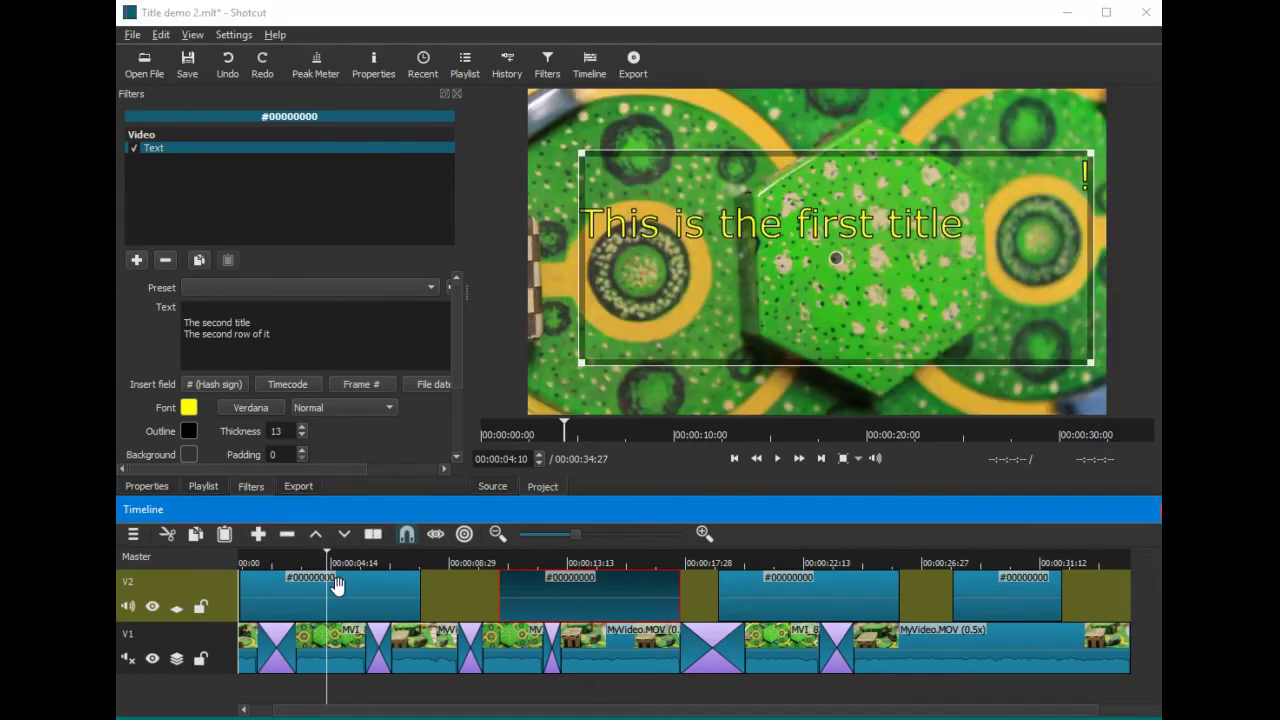
click(337, 585)
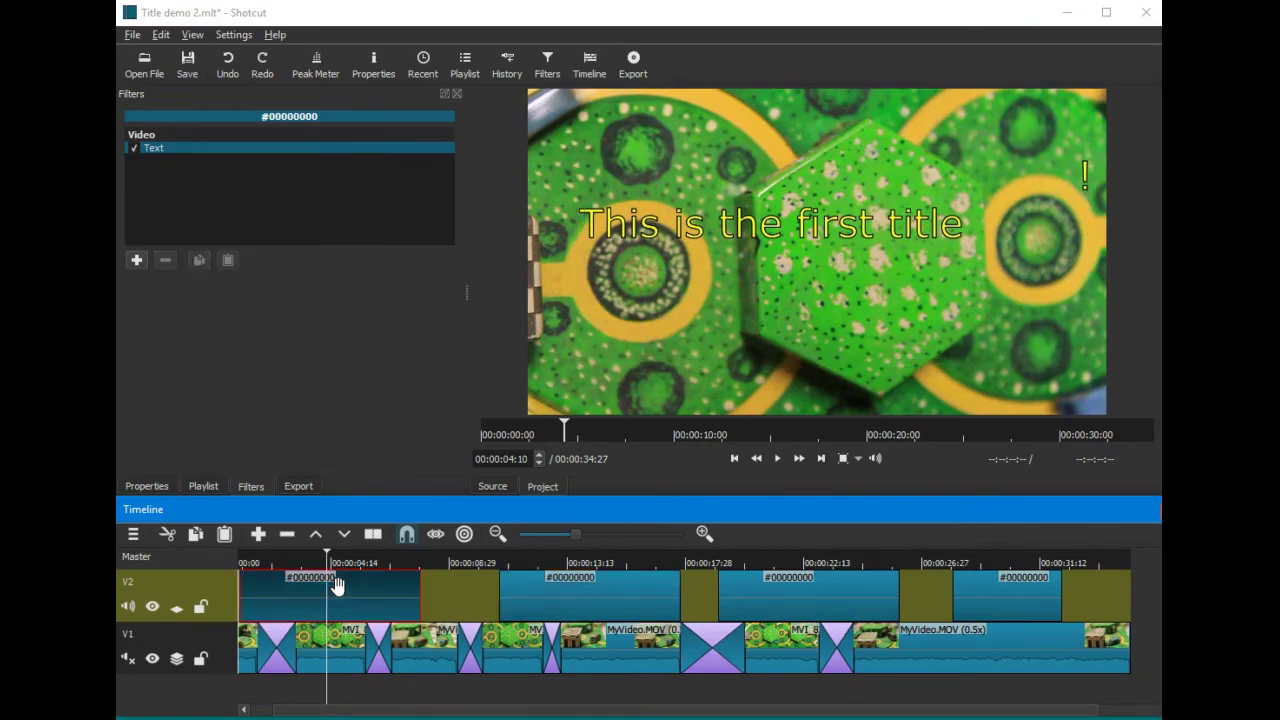
click(286, 312)
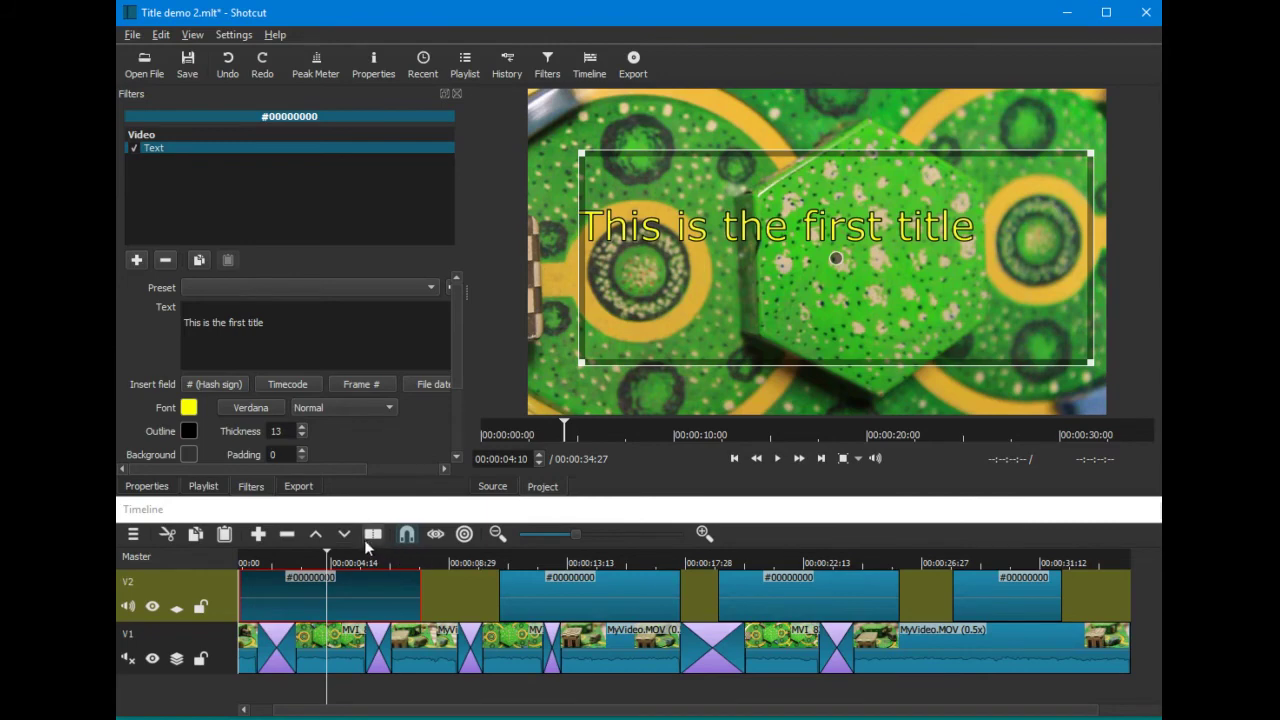
- Deselect the title clip and check the second, third and last titles in the preview without the text frame
click(421, 654)
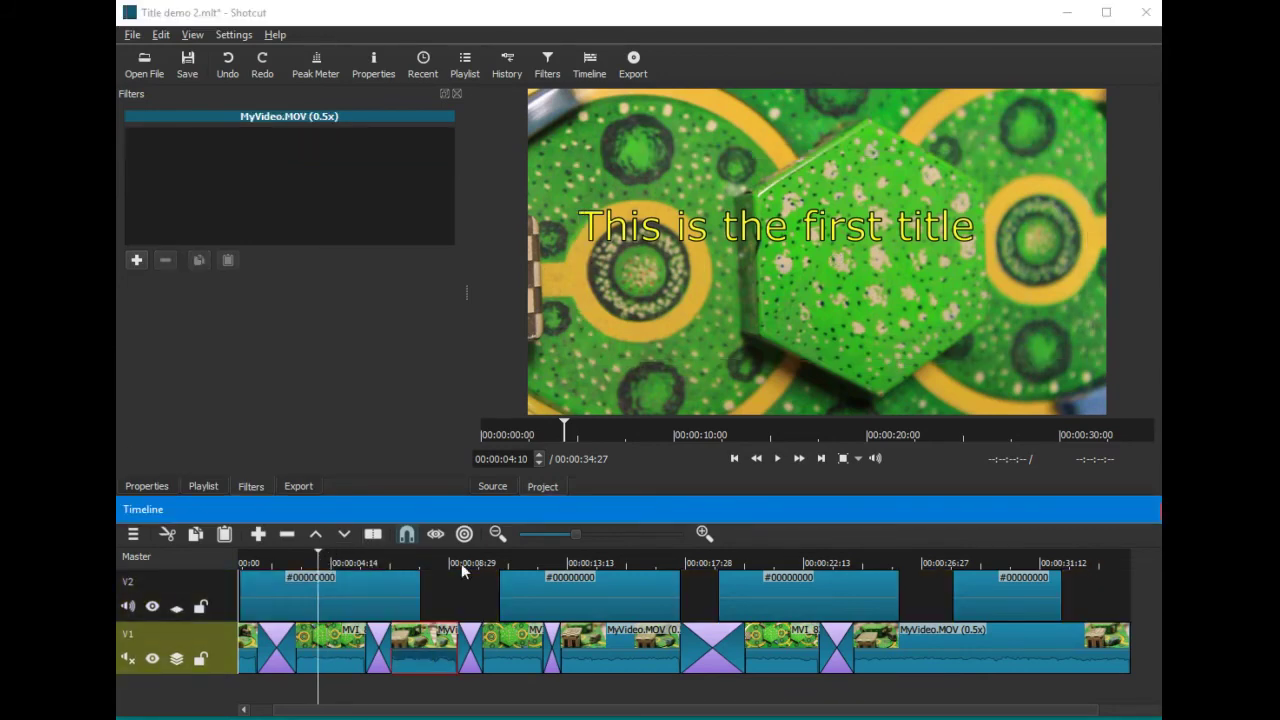
click(588, 563)
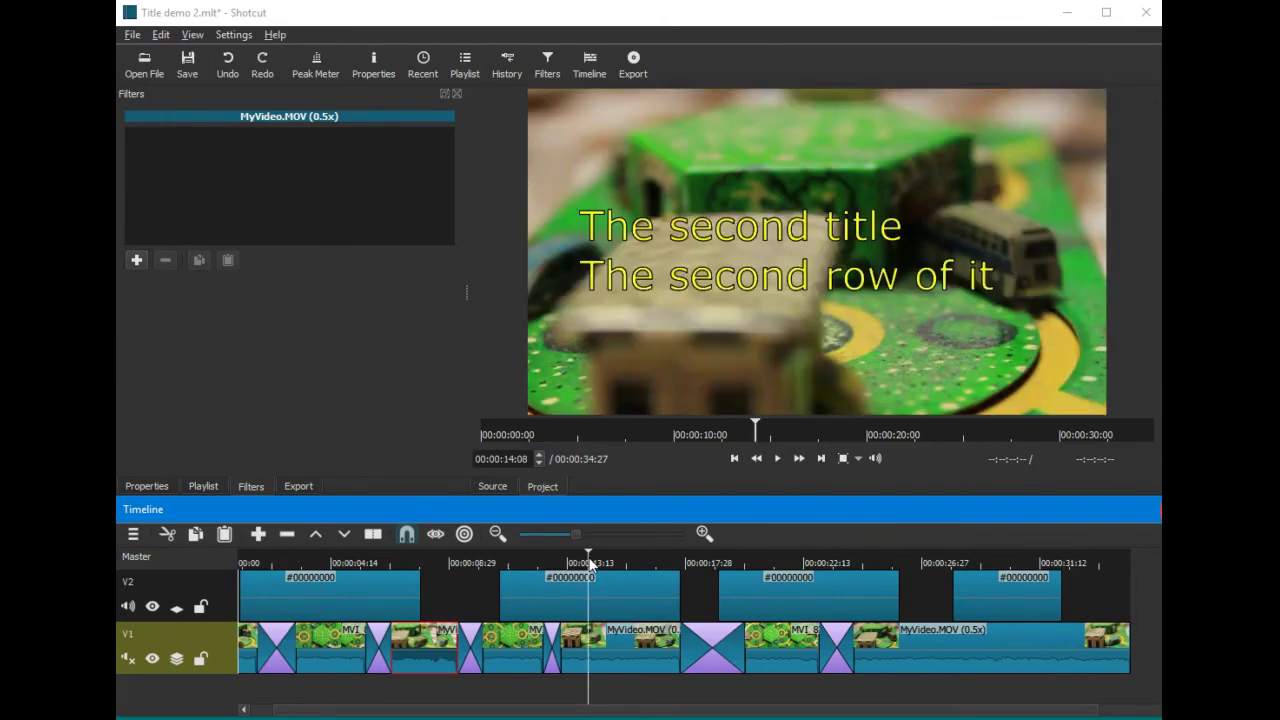
click(795, 563)
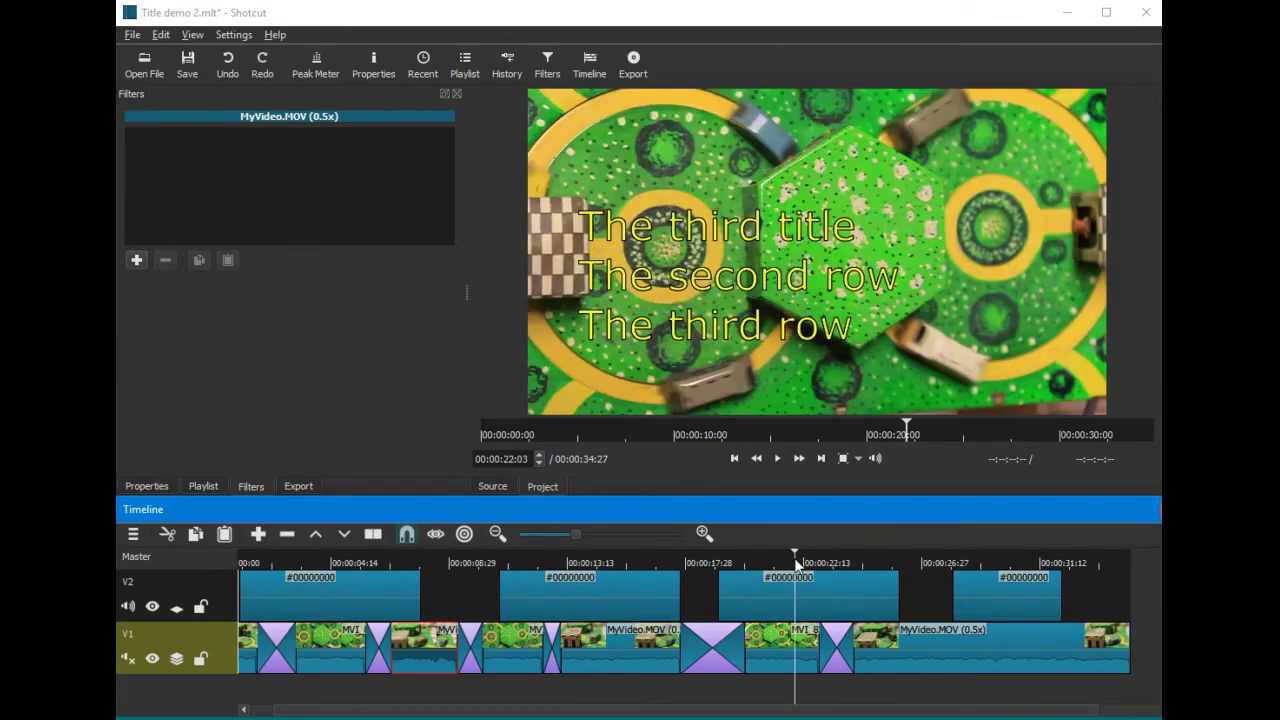
click(1001, 565)
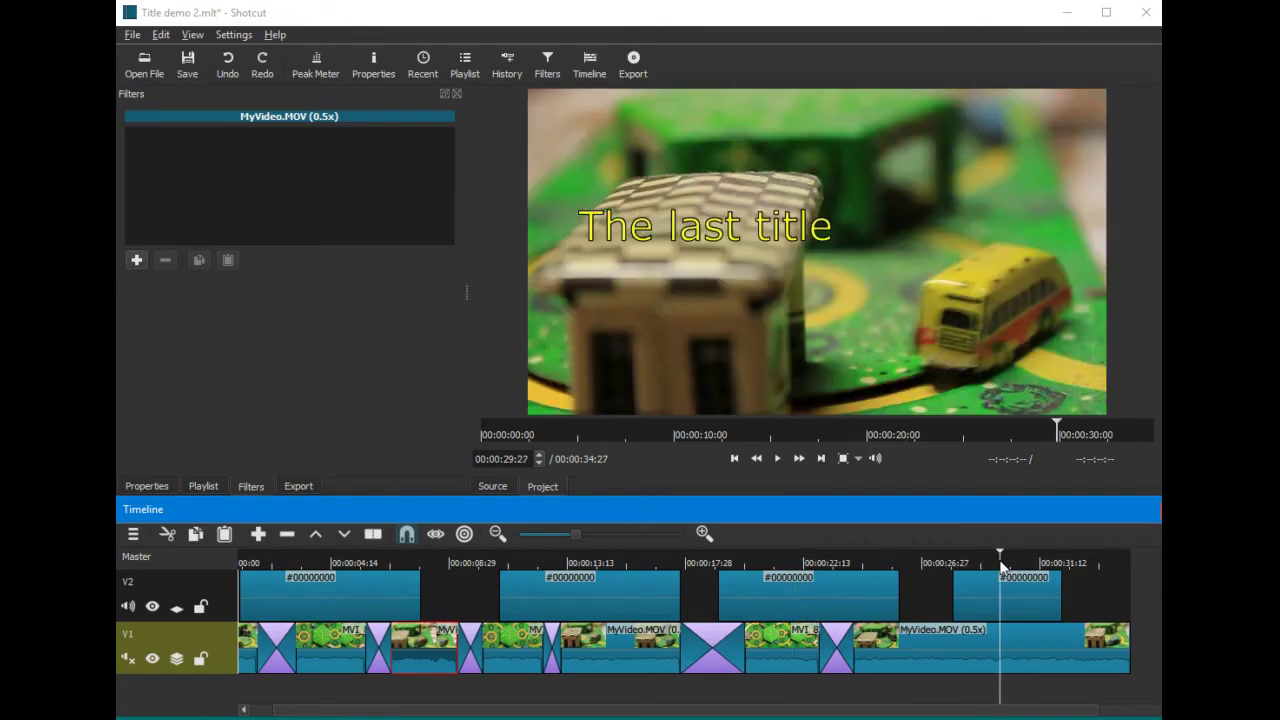